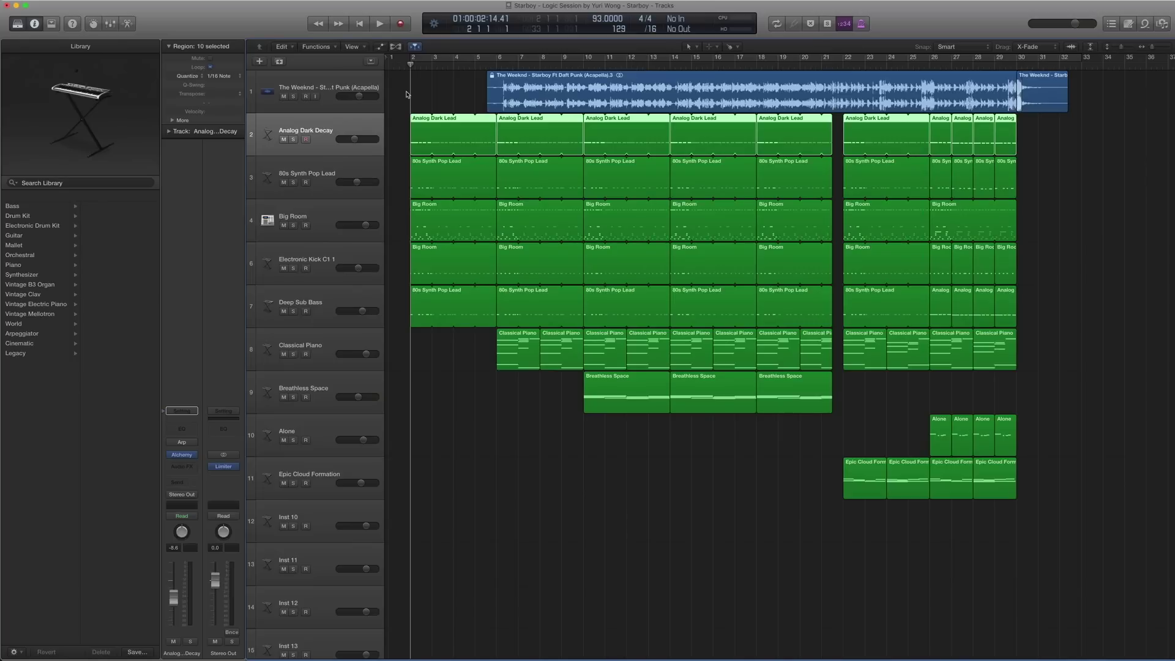
# Play through the arrangement in passes from bars 6, 18 and 25 to the song's end.
pyautogui.press('space')
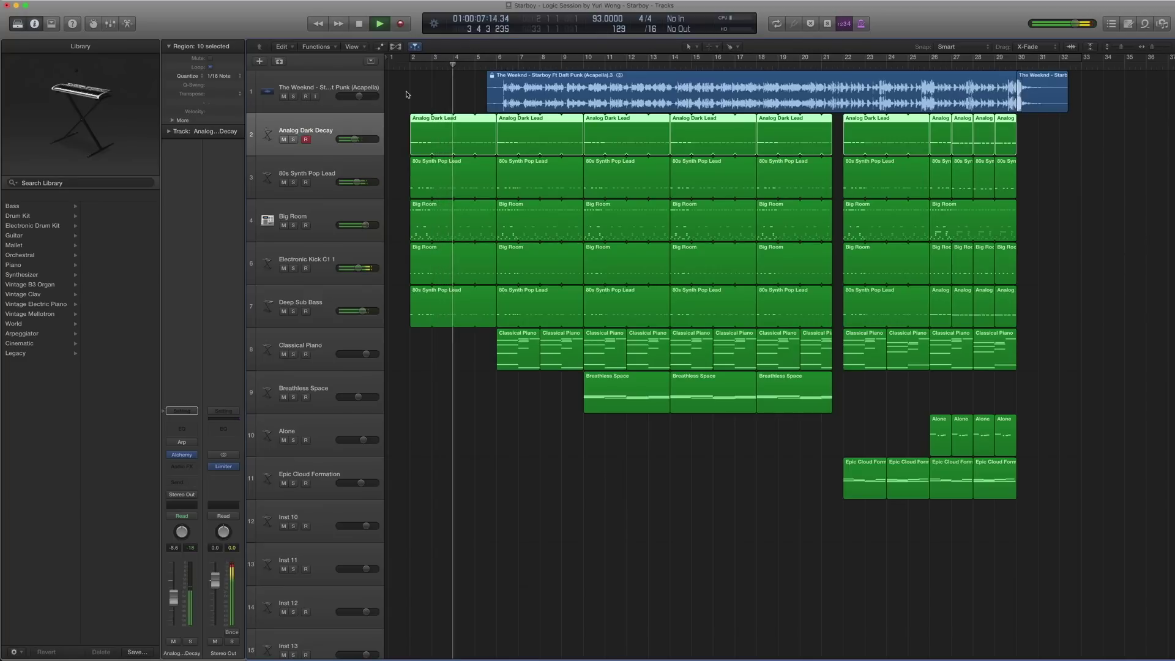
pyautogui.press('space')
pyautogui.press('.')
pyautogui.press('.')
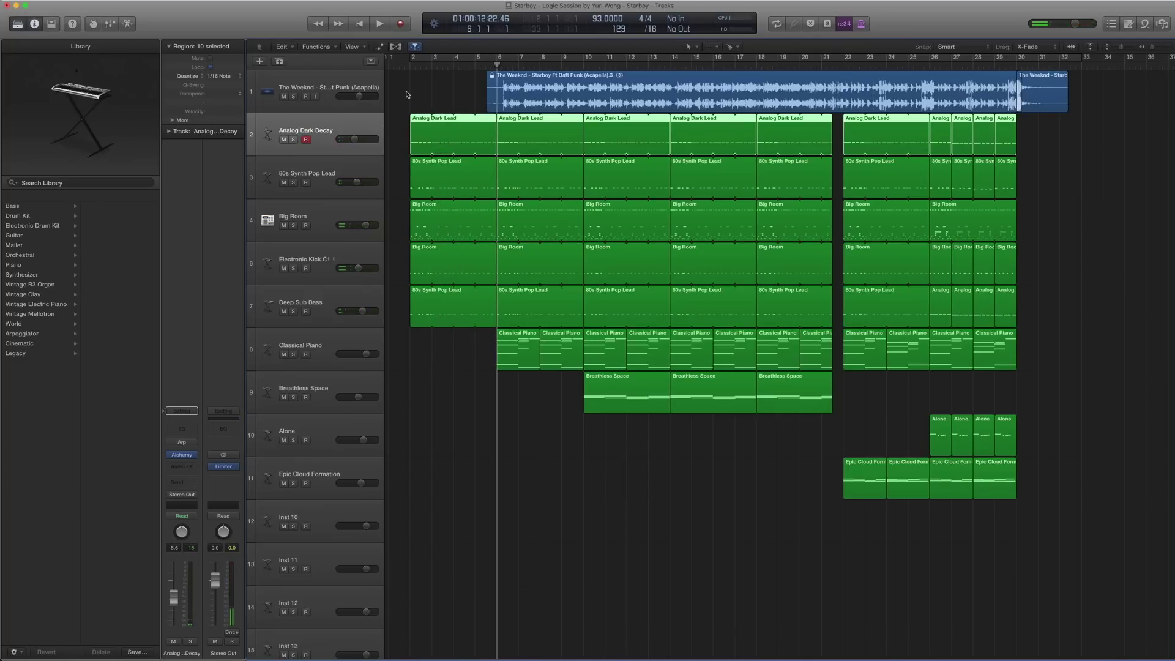
pyautogui.press('space')
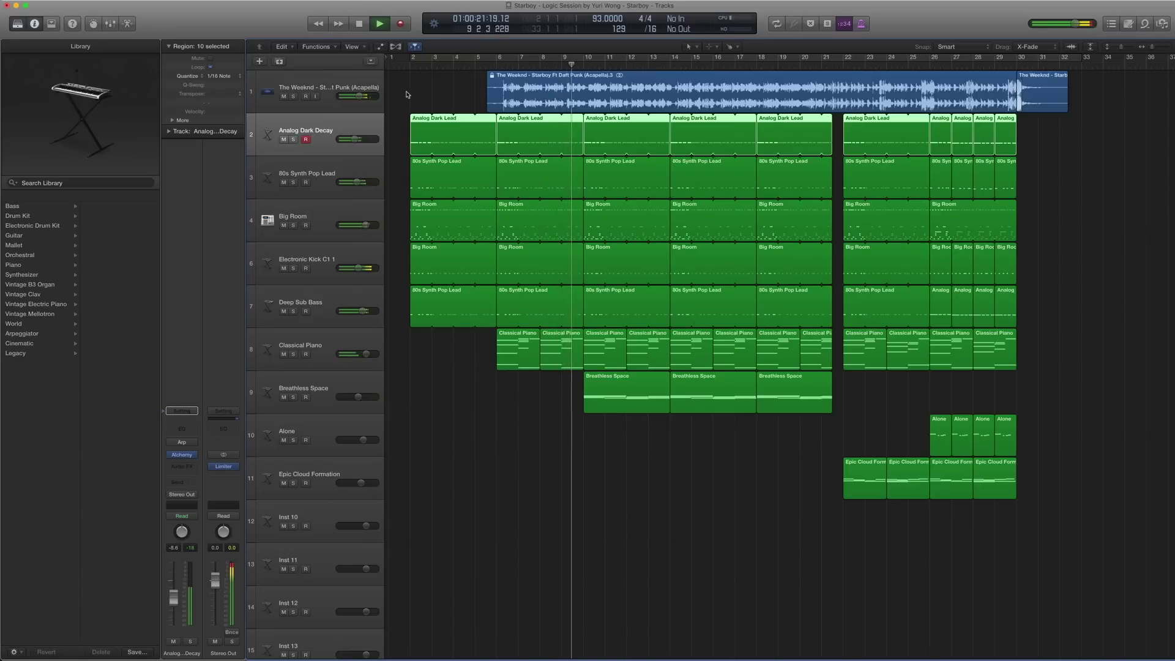
pyautogui.press('space')
pyautogui.press('.')
pyautogui.press('.')
pyautogui.press('.')
pyautogui.press('.')
pyautogui.press('.')
pyautogui.press('.')
pyautogui.press('.')
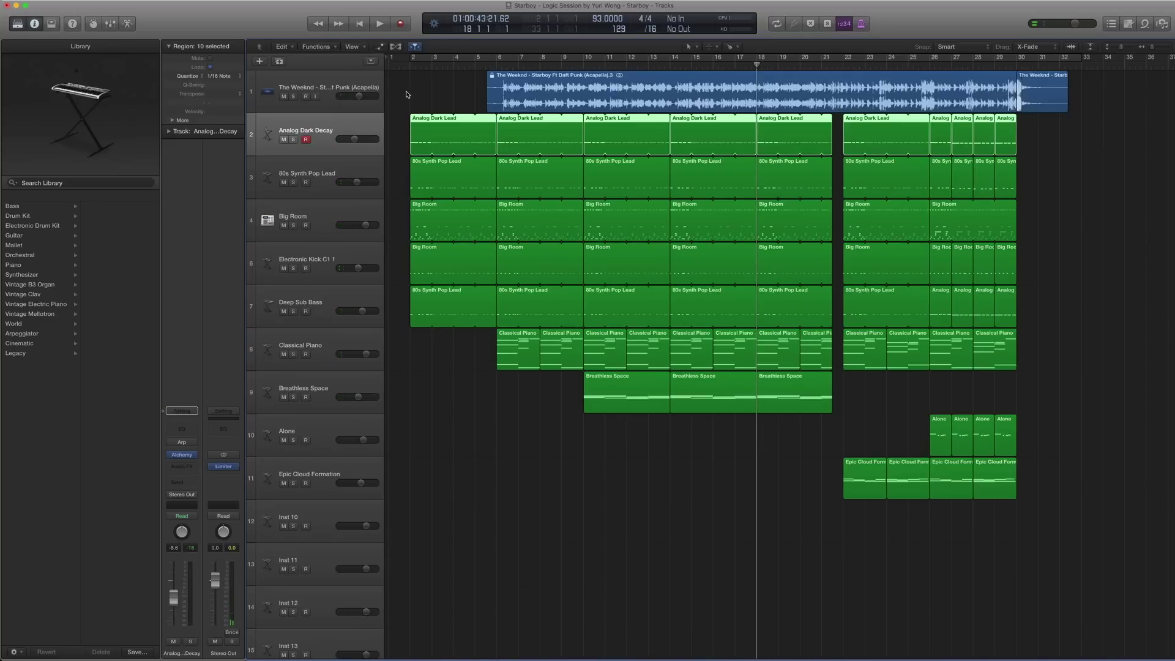
pyautogui.press('space')
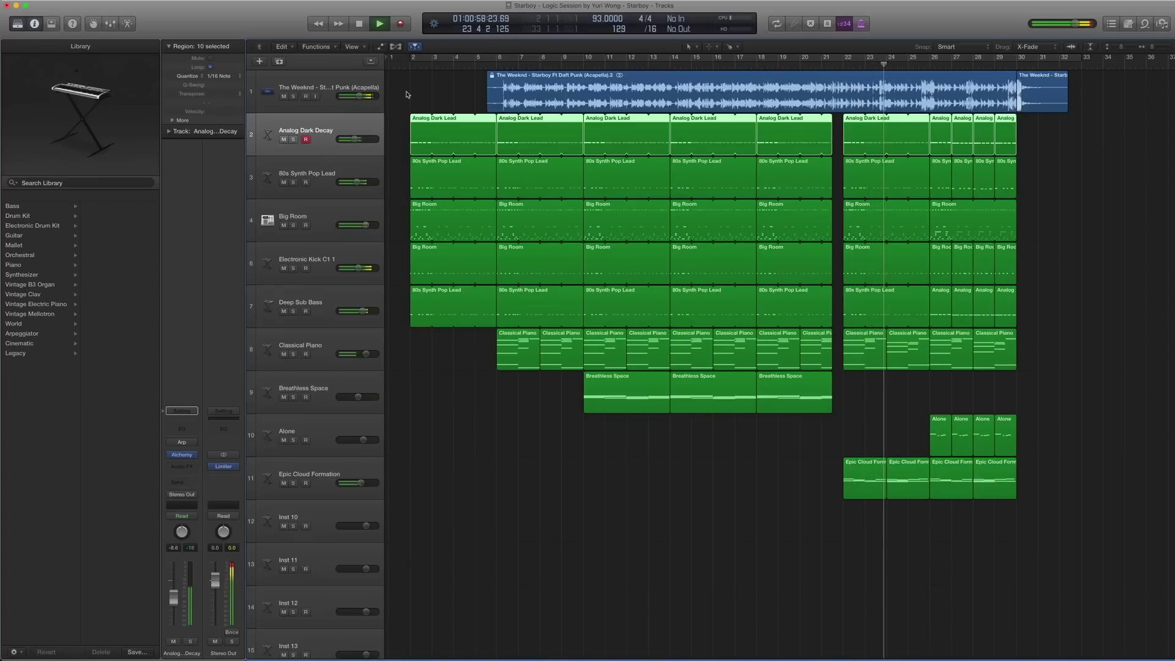
pyautogui.press('space')
pyautogui.press('.')
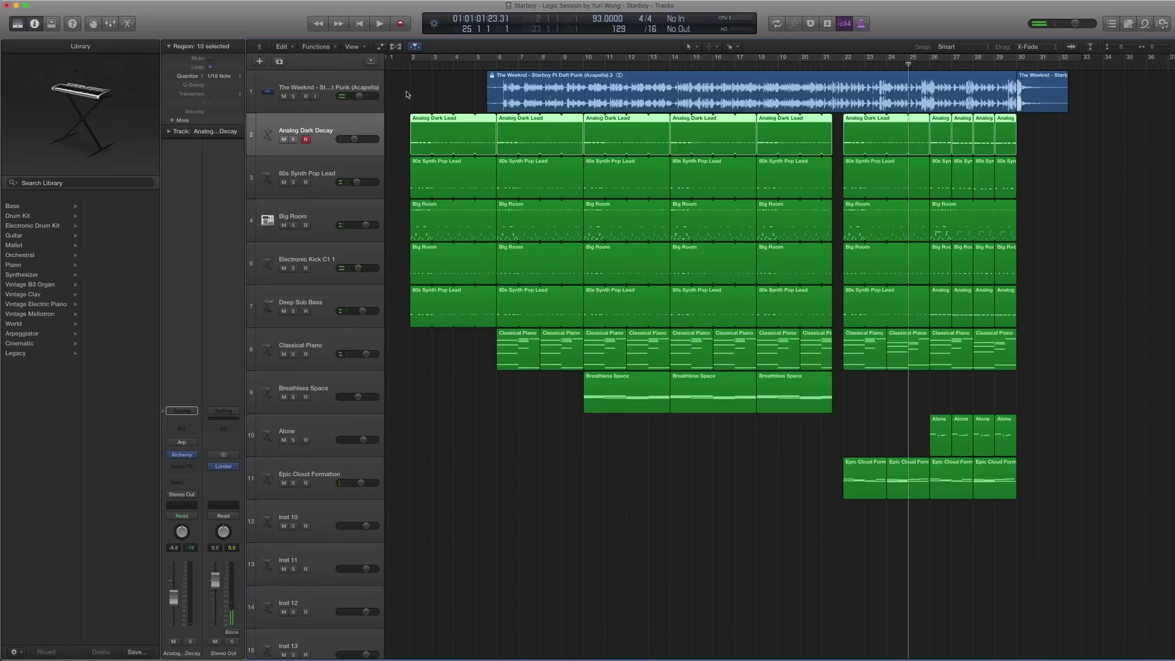
pyautogui.press('space')
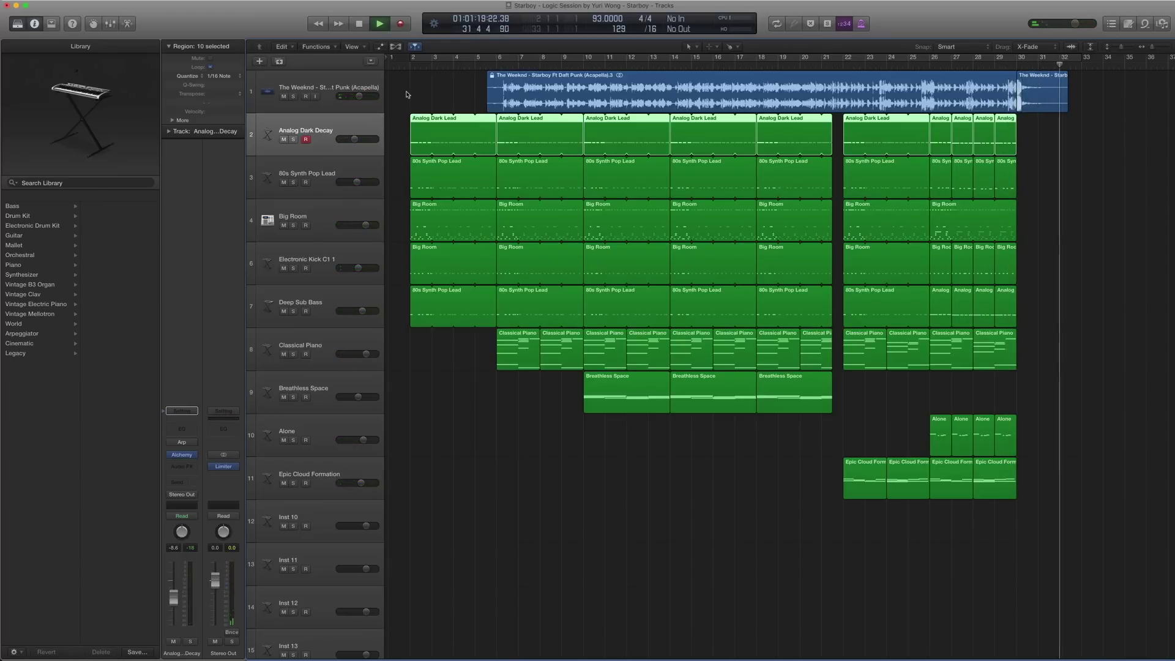
pyautogui.press('space')
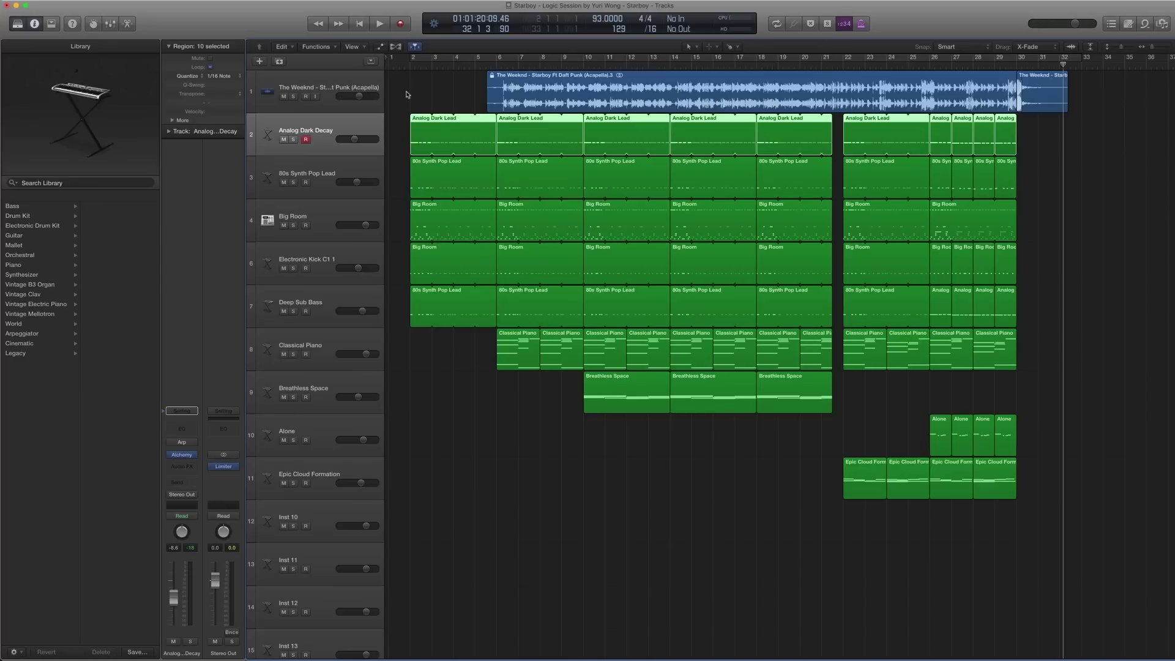
# From bar 2, open and reposition the Analog Dark Decay Alchemy synth, and audition it briefly.
pyautogui.click(410, 61)
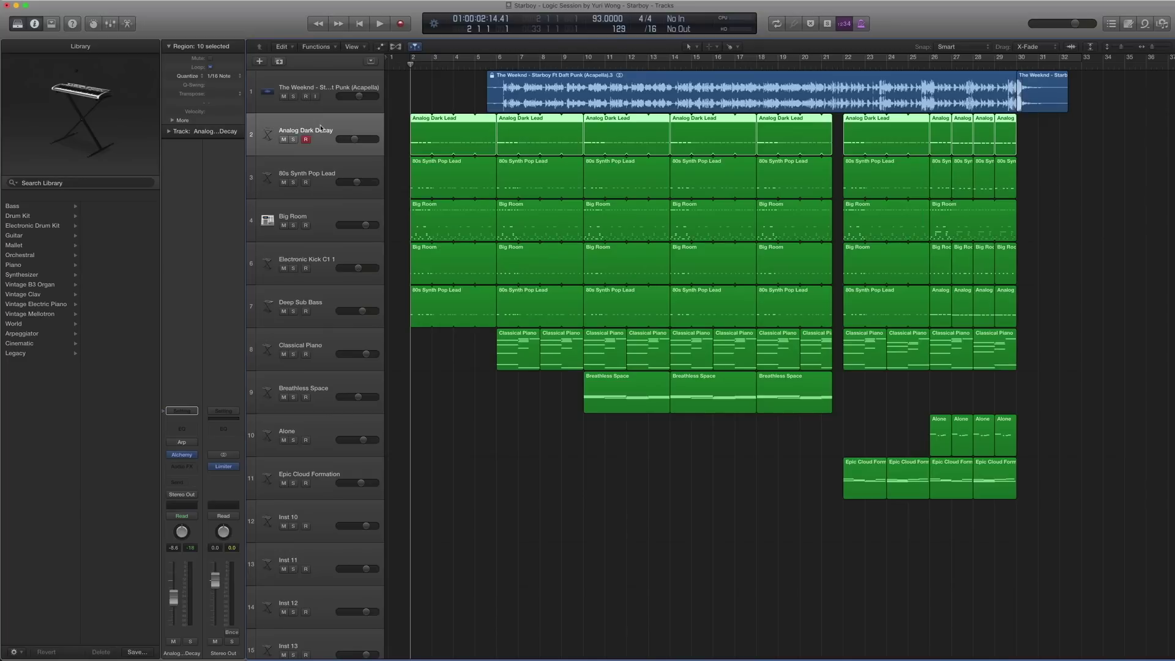
pyautogui.click(181, 453)
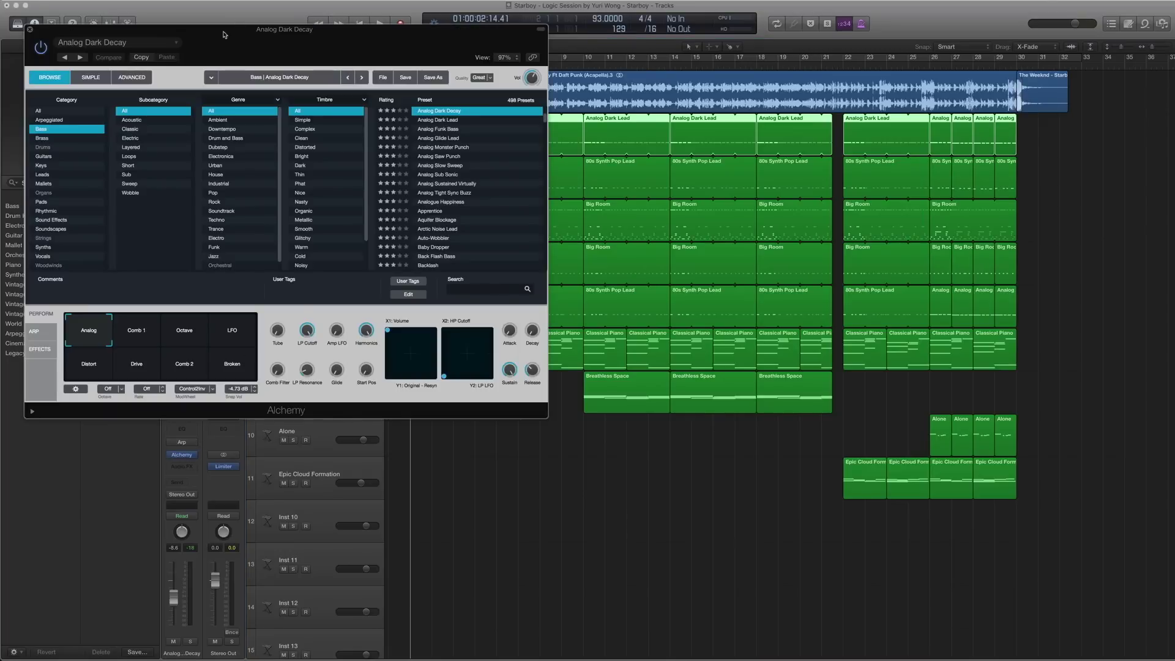
pyautogui.moveTo(223, 34); pyautogui.dragTo(211, 191)
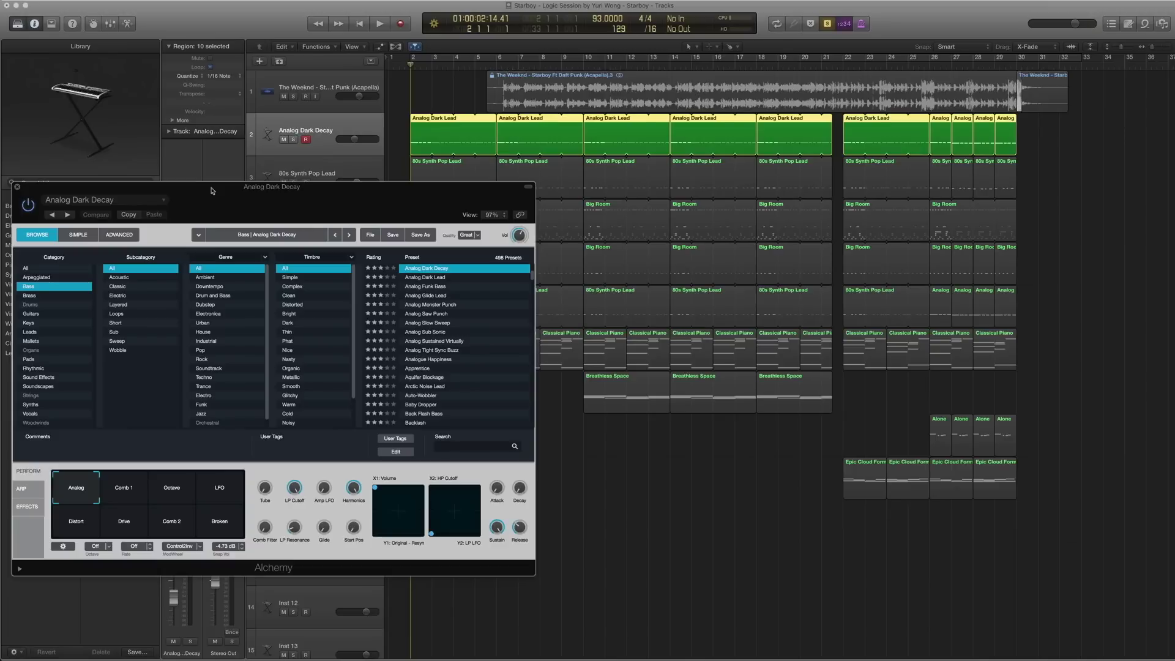
pyautogui.press('space')
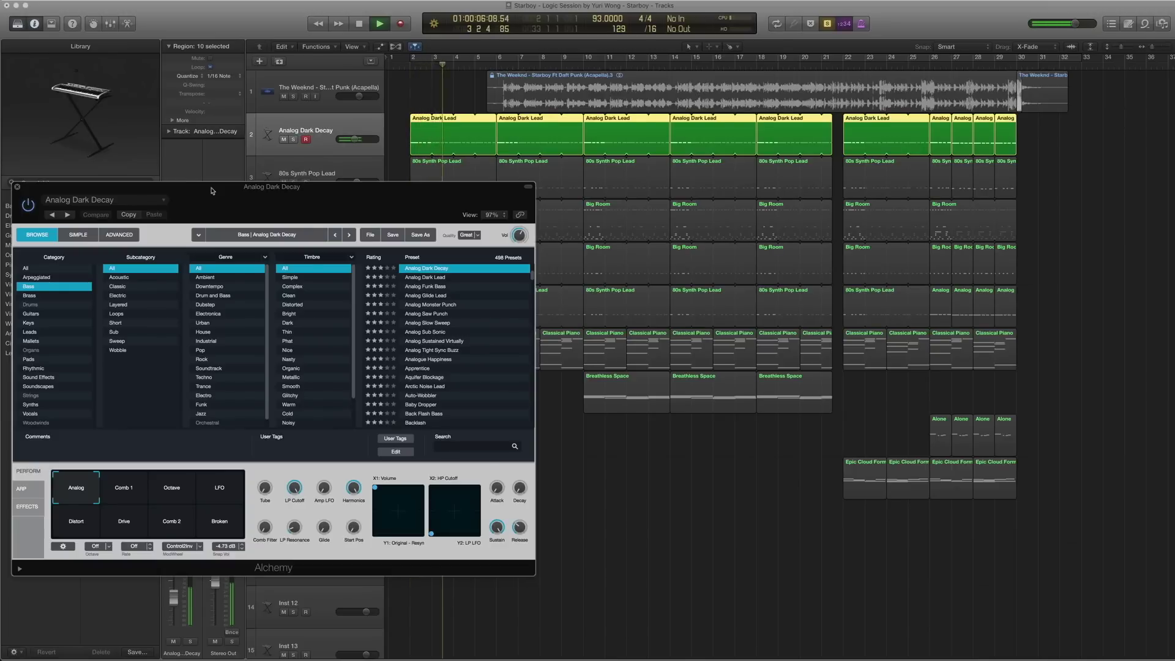
pyautogui.press('space')
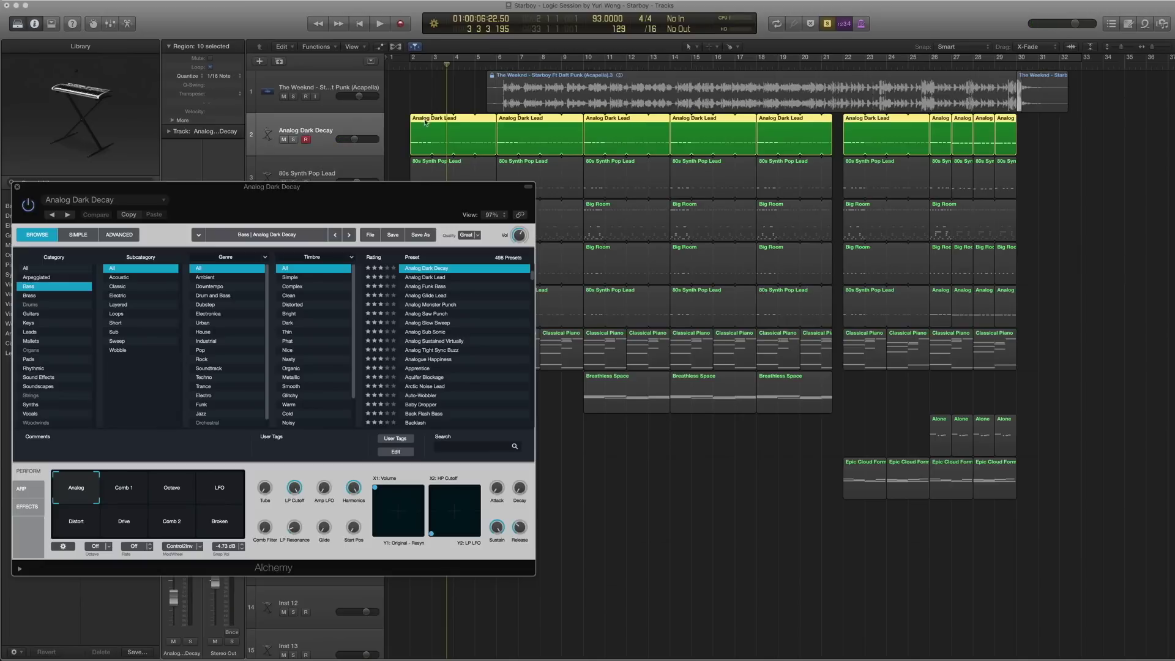
# Show the lead region's notes, close Alchemy, and replay briefly from bar 1.
pyautogui.press('p')
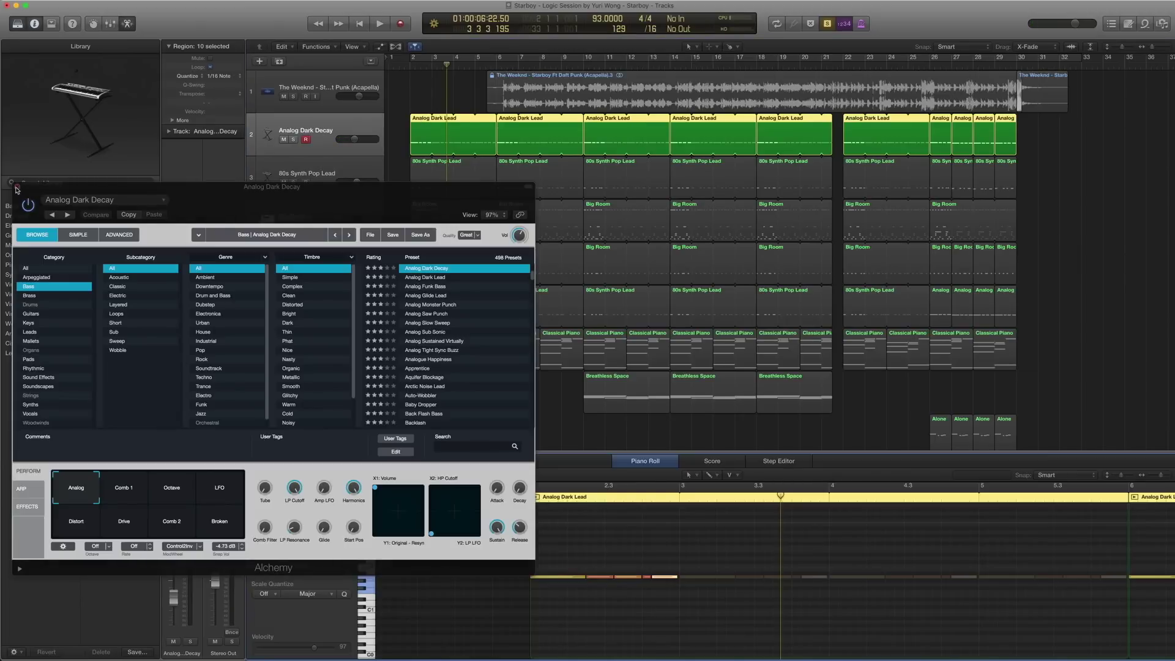
pyautogui.click(17, 189)
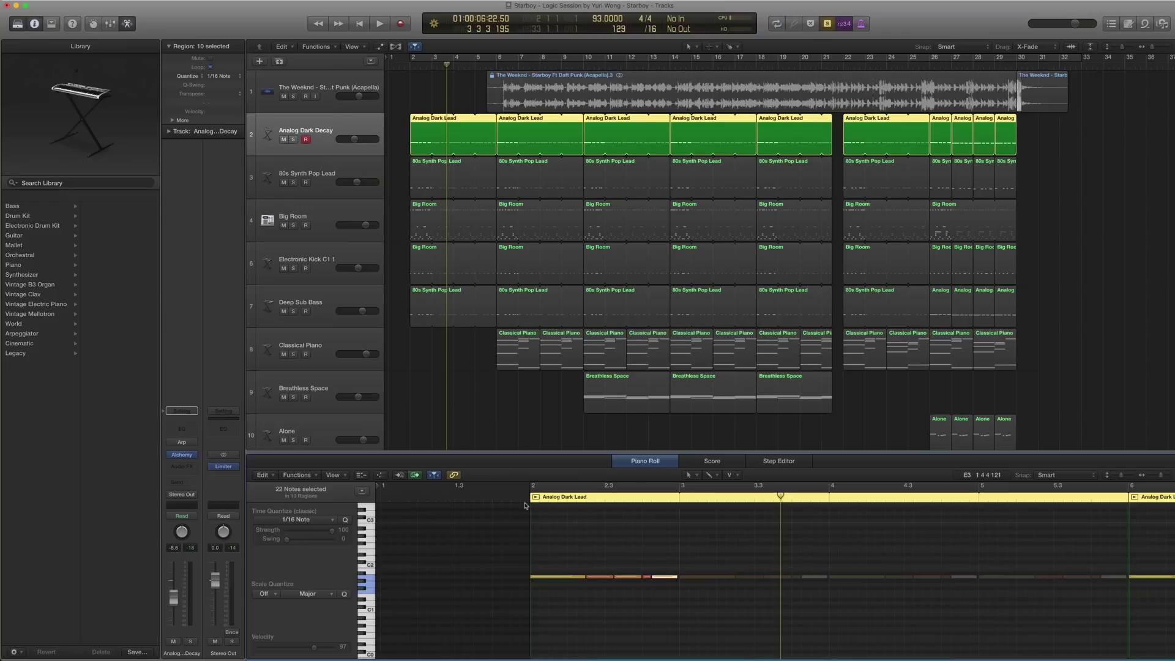
pyautogui.press('Return')
pyautogui.press('space')
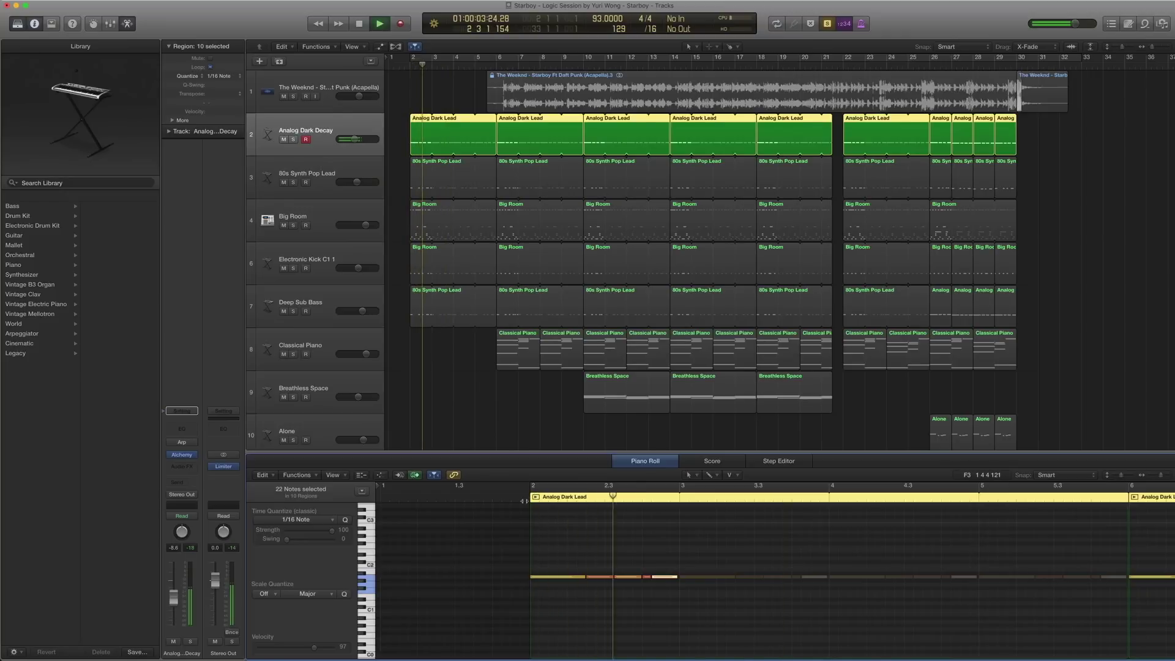
pyautogui.press('space')
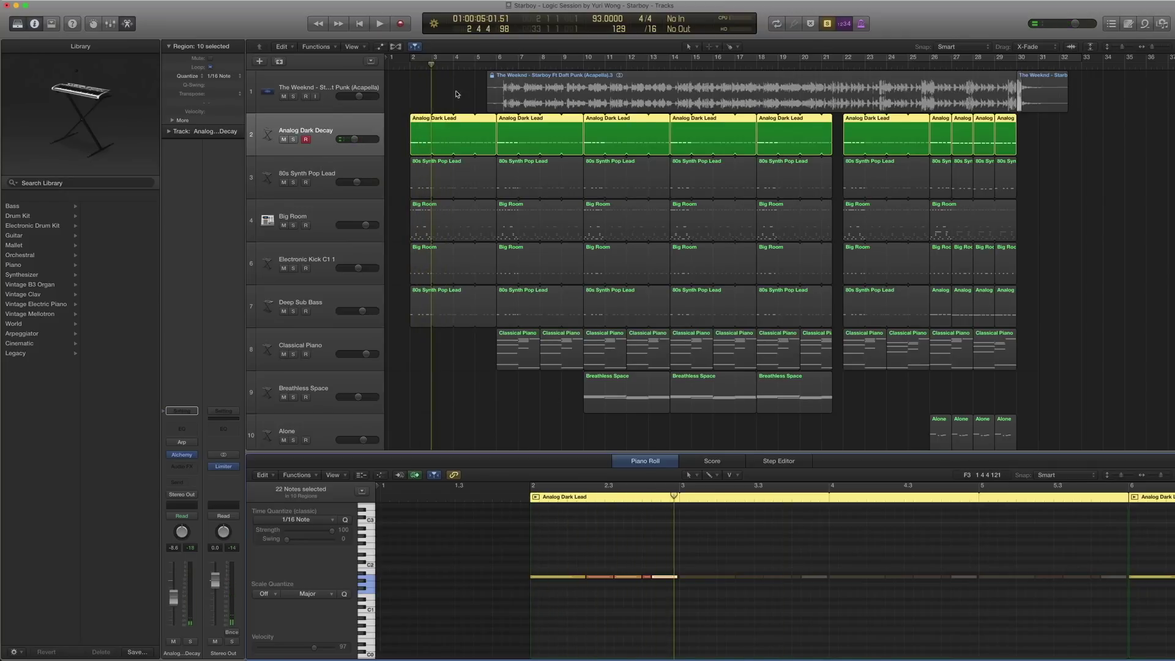
# Select the 80s Synth Pop Lead track and all its regions, replaying from the start, and open its Alchemy synth.
pyautogui.click(296, 173)
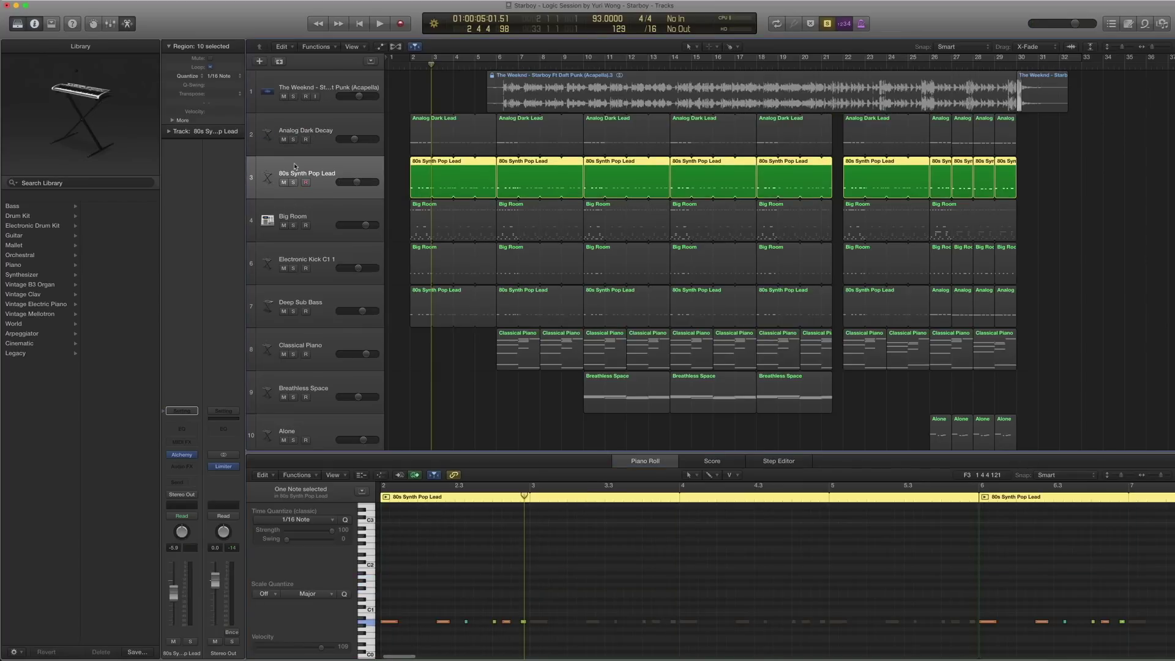
pyautogui.press('Return')
pyautogui.press('space')
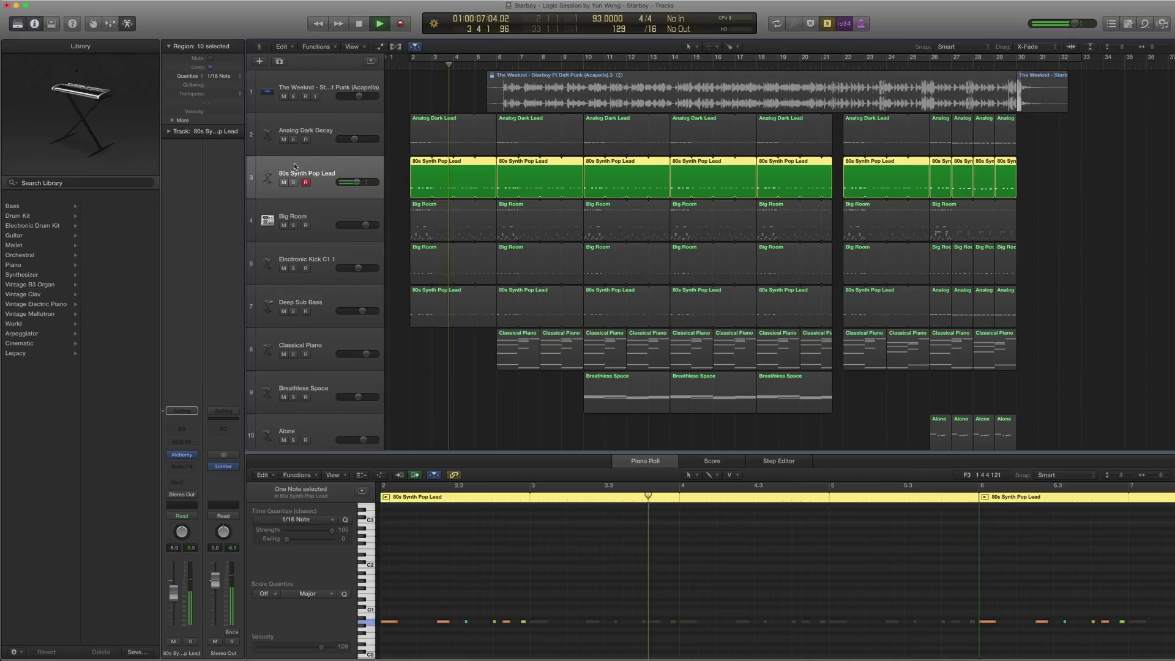
pyautogui.click(415, 139)
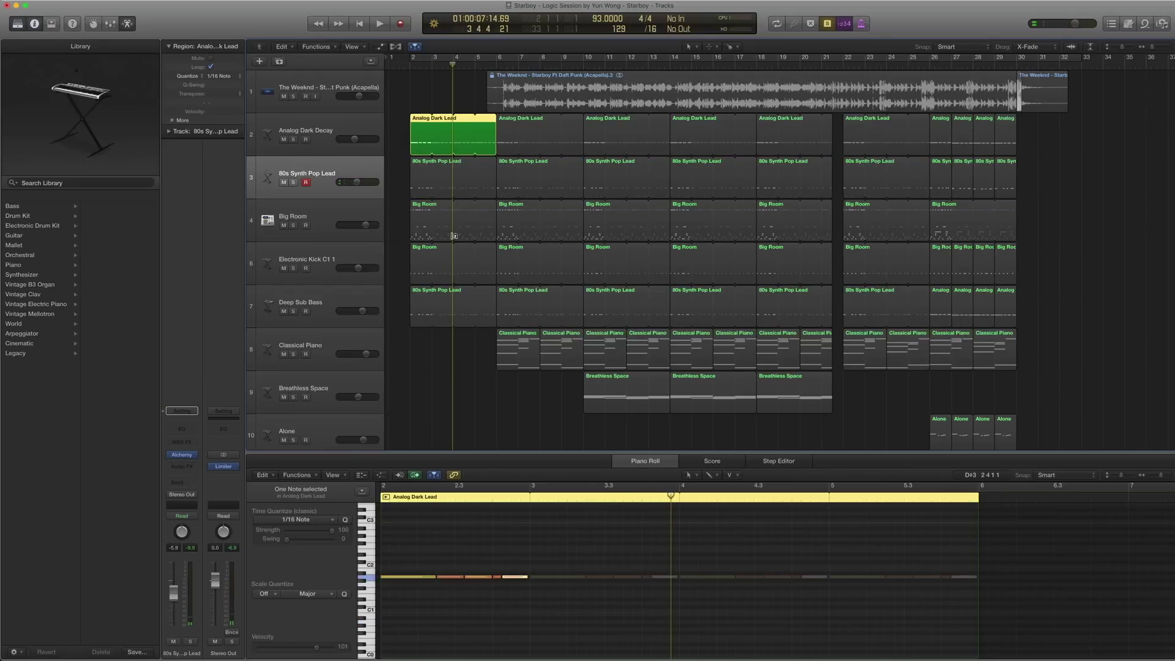
pyautogui.click(414, 175)
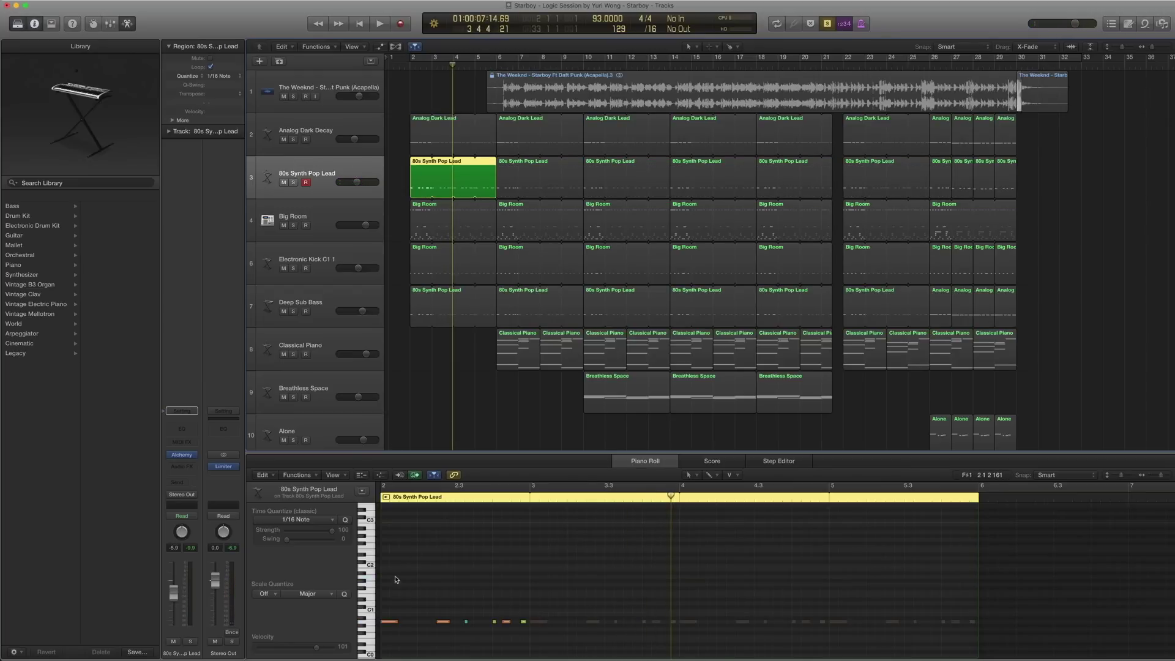
pyautogui.click(309, 175)
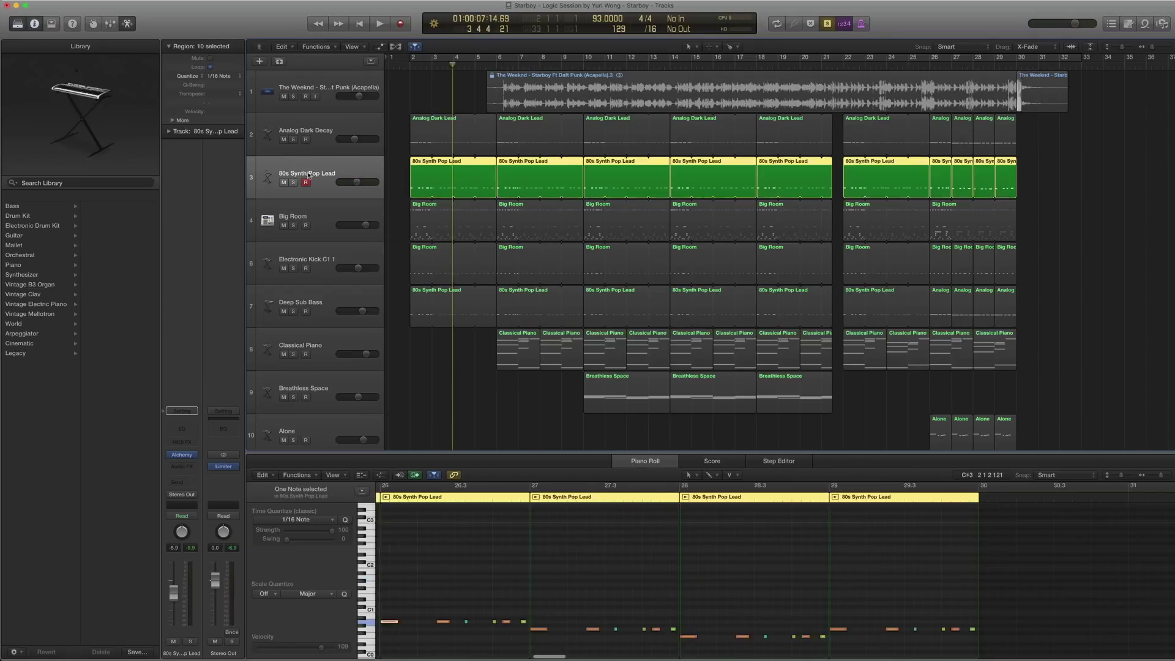
pyautogui.click(182, 455)
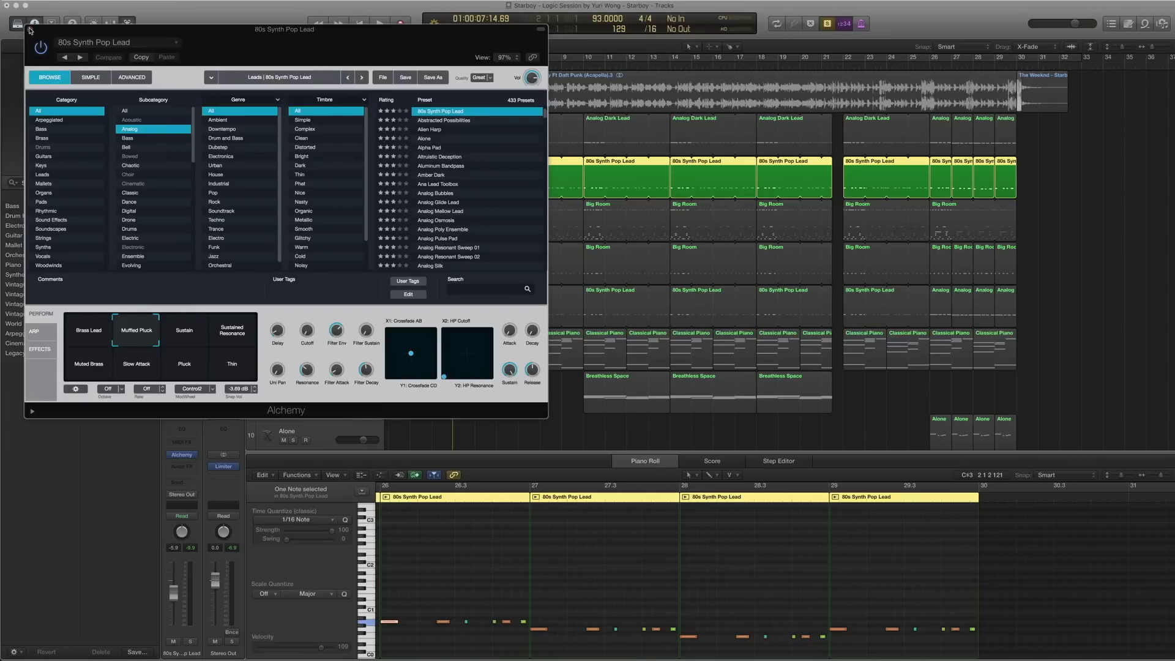
# Close the Alchemy synth window and play the arrangement briefly.
pyautogui.moveTo(306, 331)
pyautogui.click(29, 31)
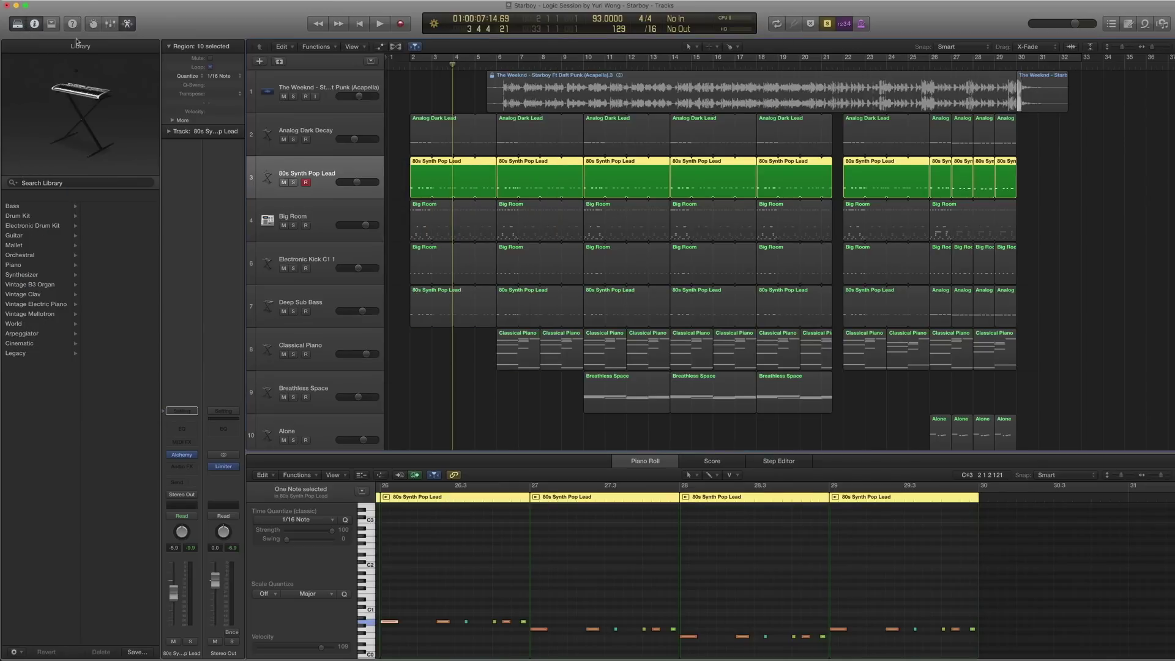
pyautogui.press('space')
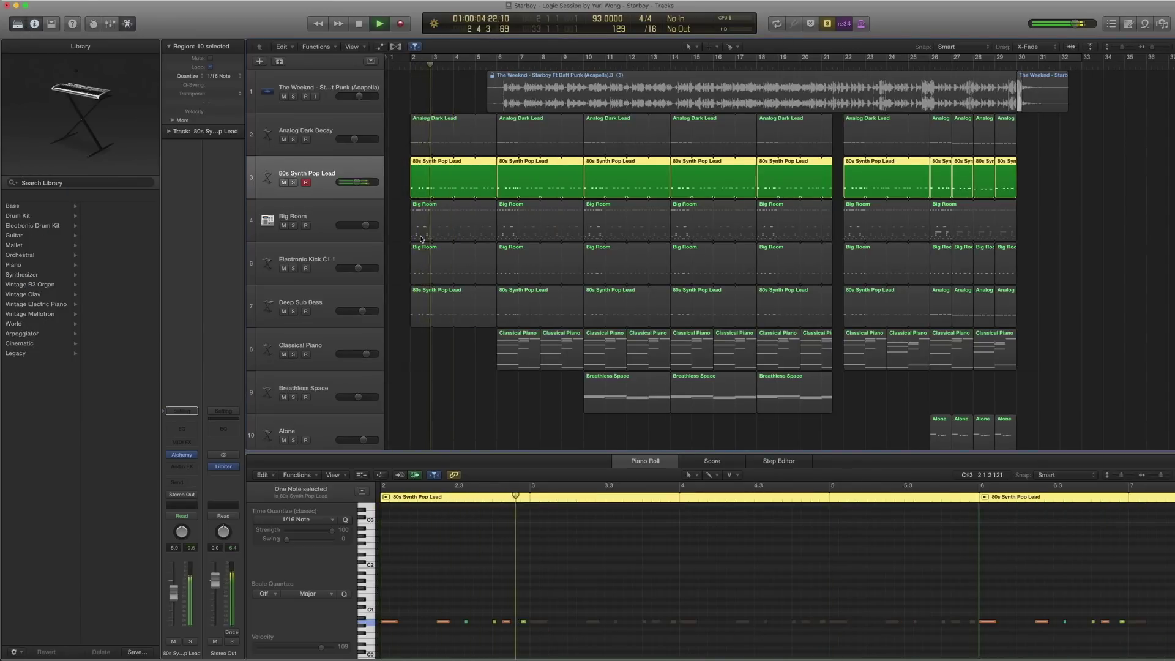
pyautogui.press('space')
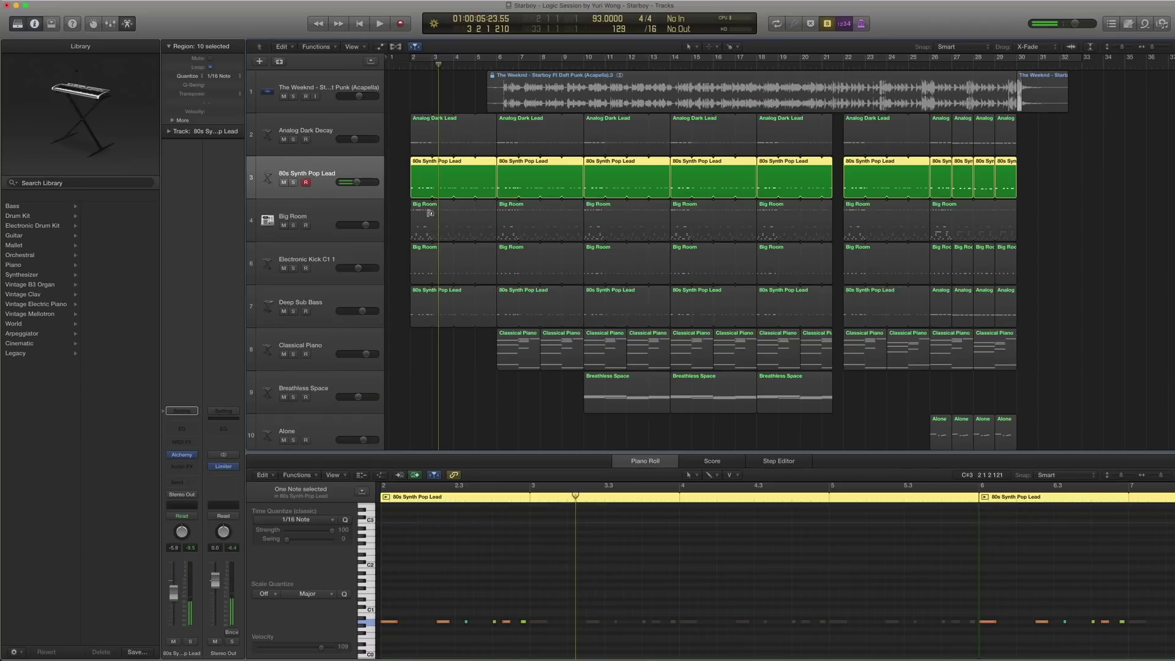
# Select both lead tracks' opening regions, play from bar 2, and clear all solos.
pyautogui.moveTo(402, 139); pyautogui.dragTo(453, 179)
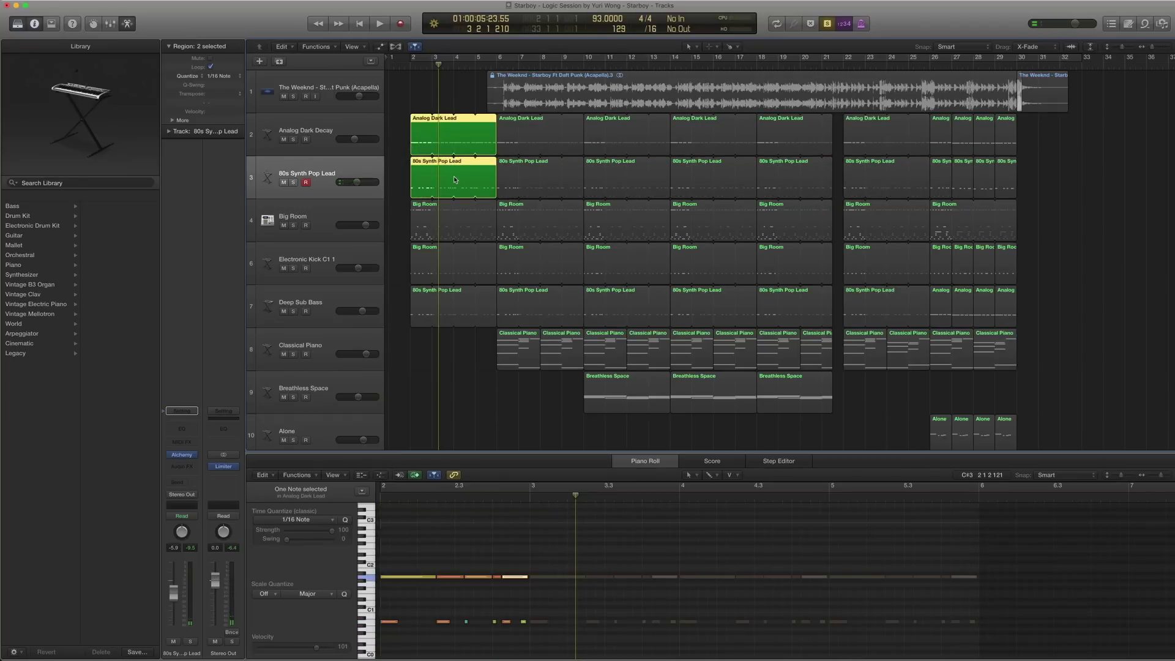
pyautogui.press(',')
pyautogui.press(',')
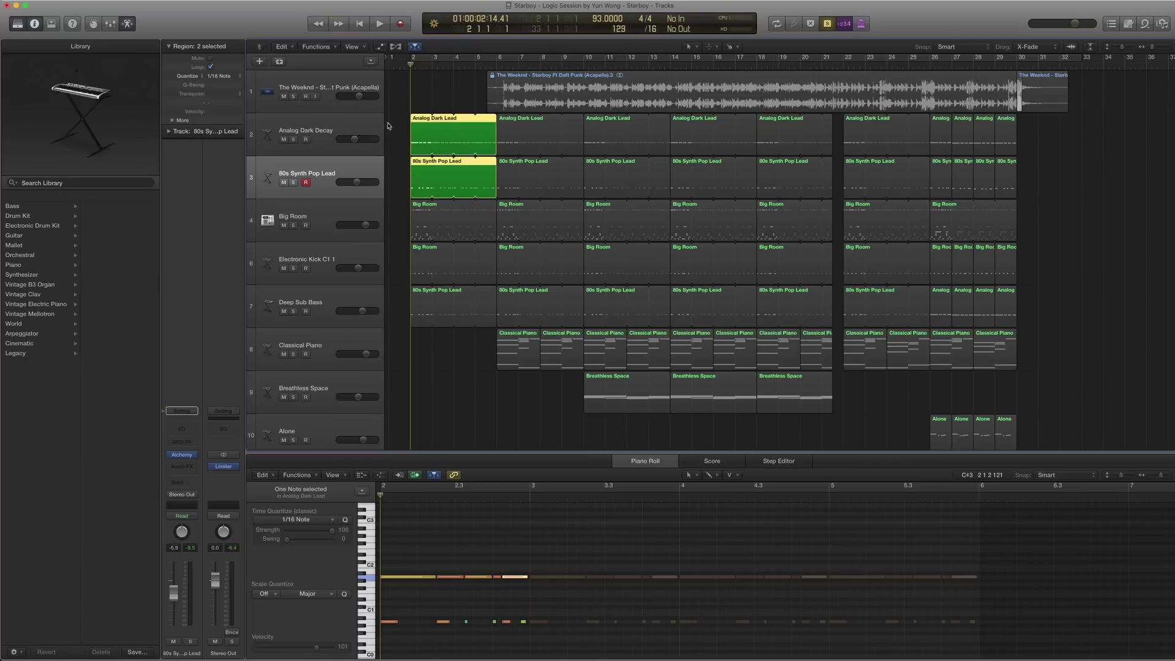
pyautogui.press('space')
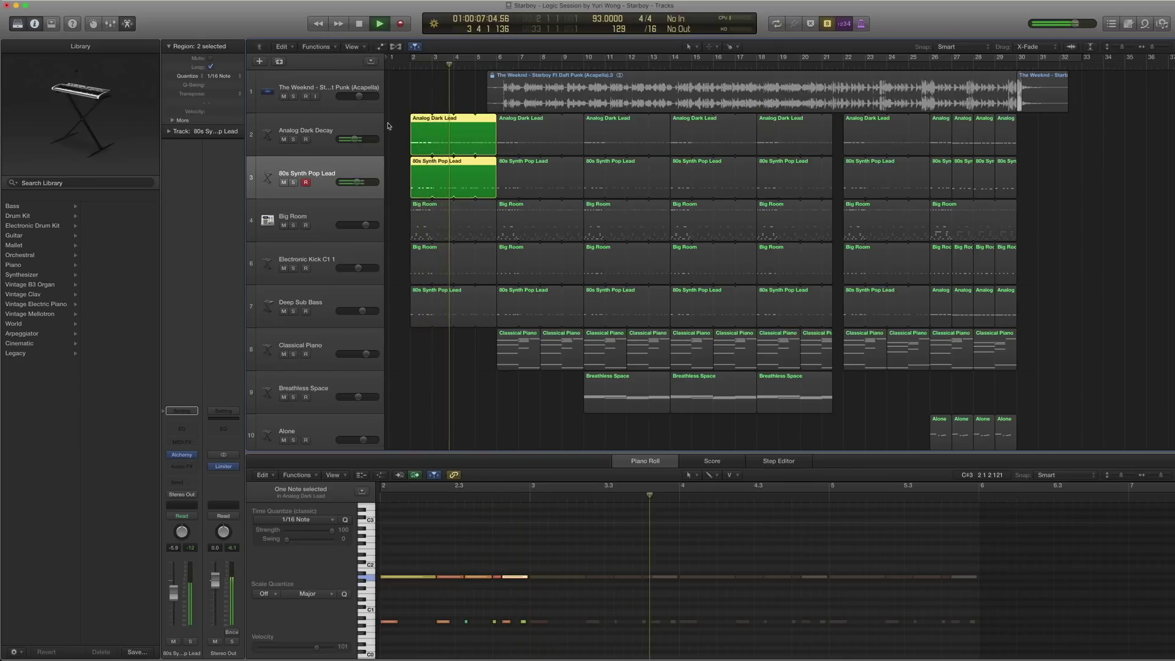
pyautogui.press('space')
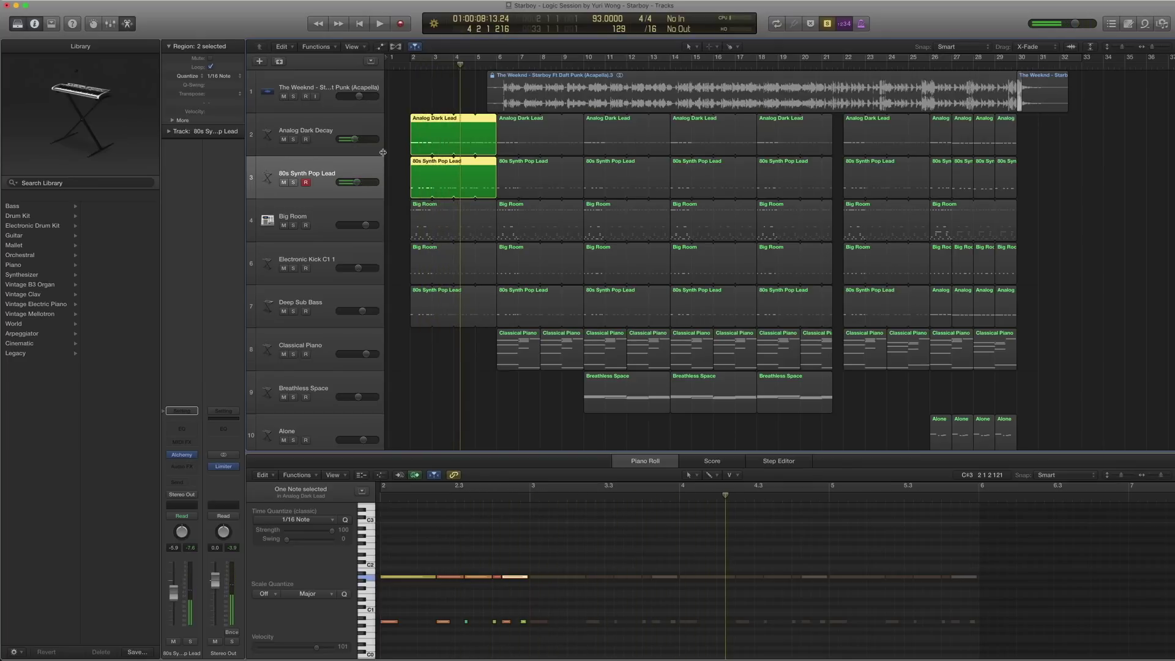
pyautogui.press('ctrl+alt+cmd+s')
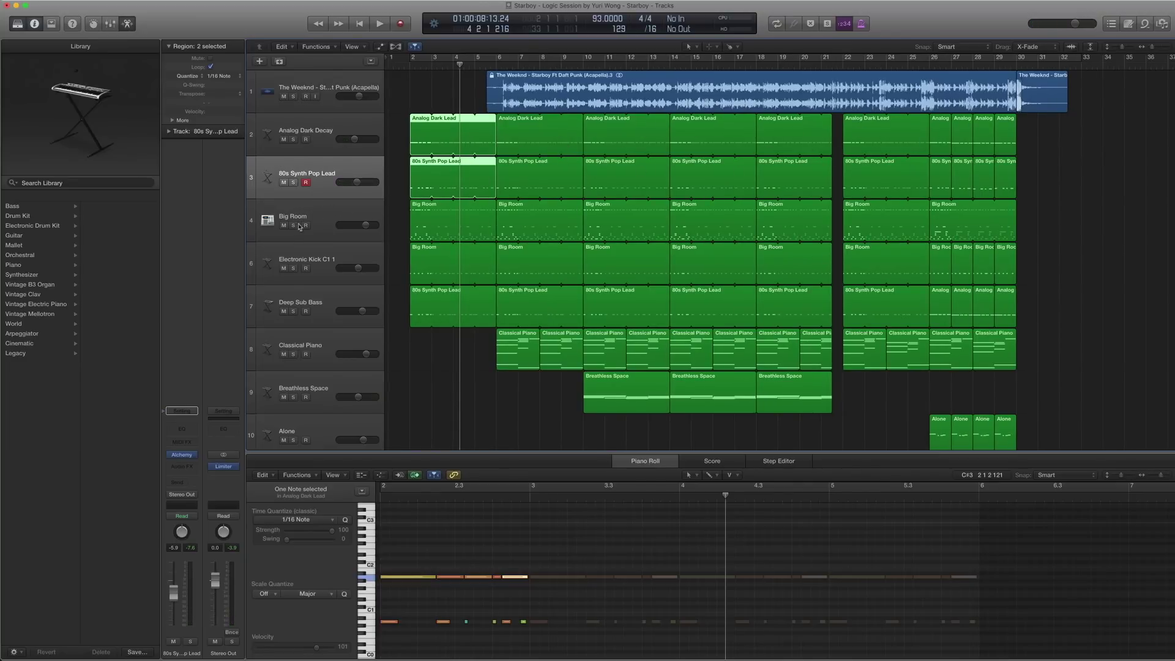
# Check the Big Room track's Compressor, then solo and play the drums.
pyautogui.click(314, 212)
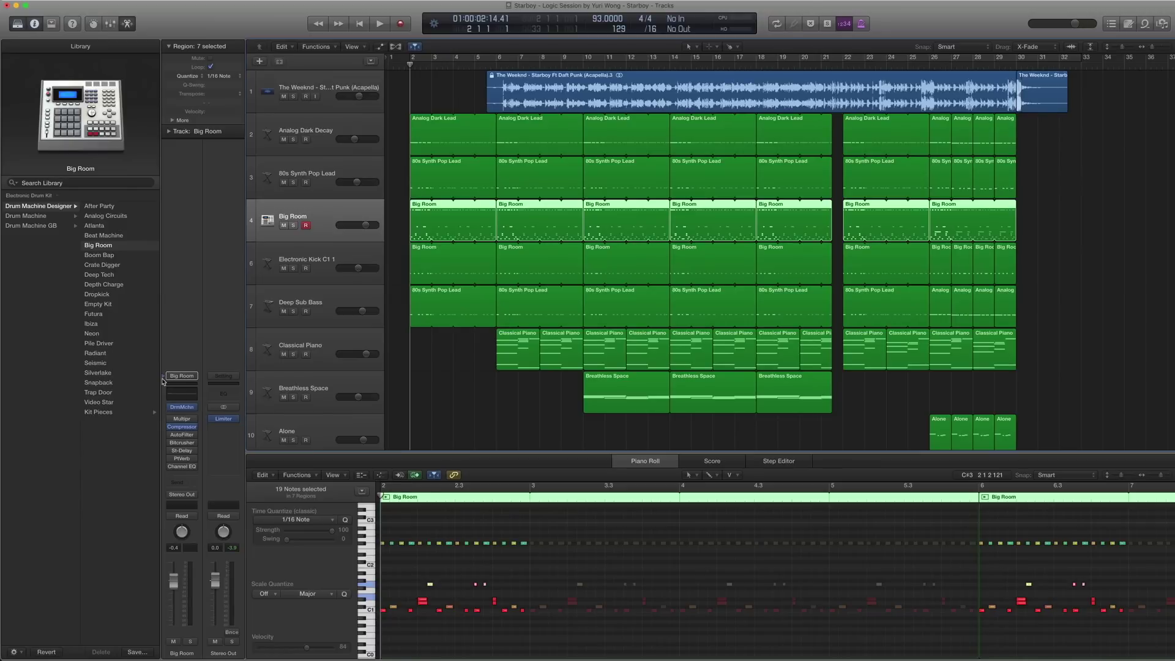
pyautogui.moveTo(182, 427)
pyautogui.doubleClick(183, 428)
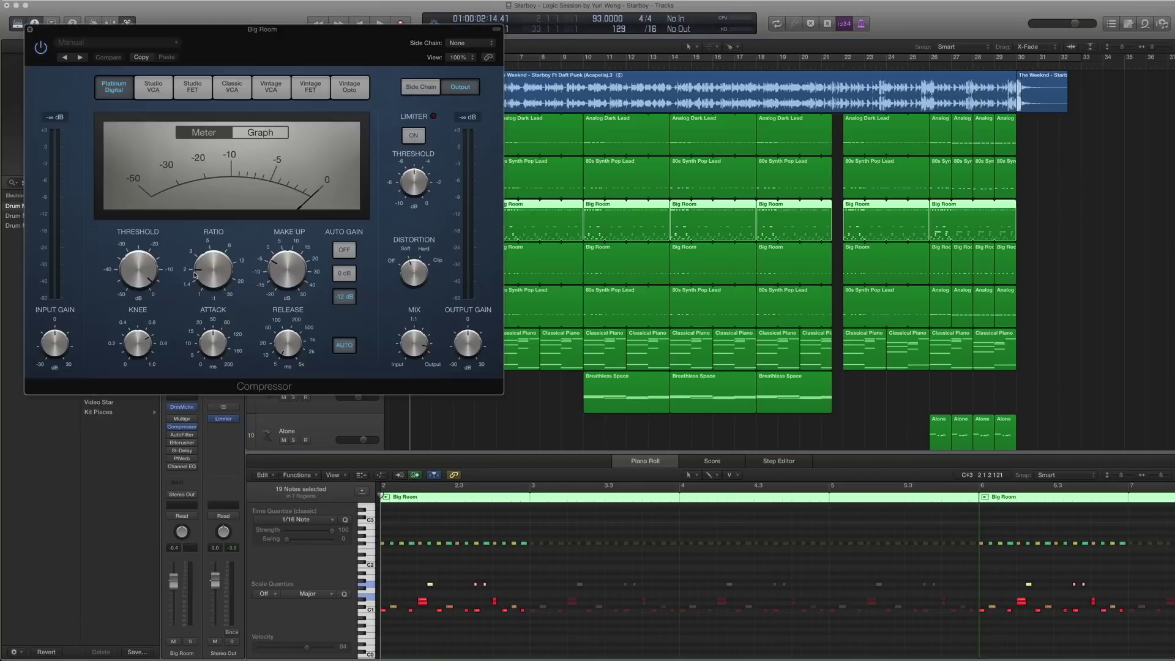
pyautogui.click(30, 31)
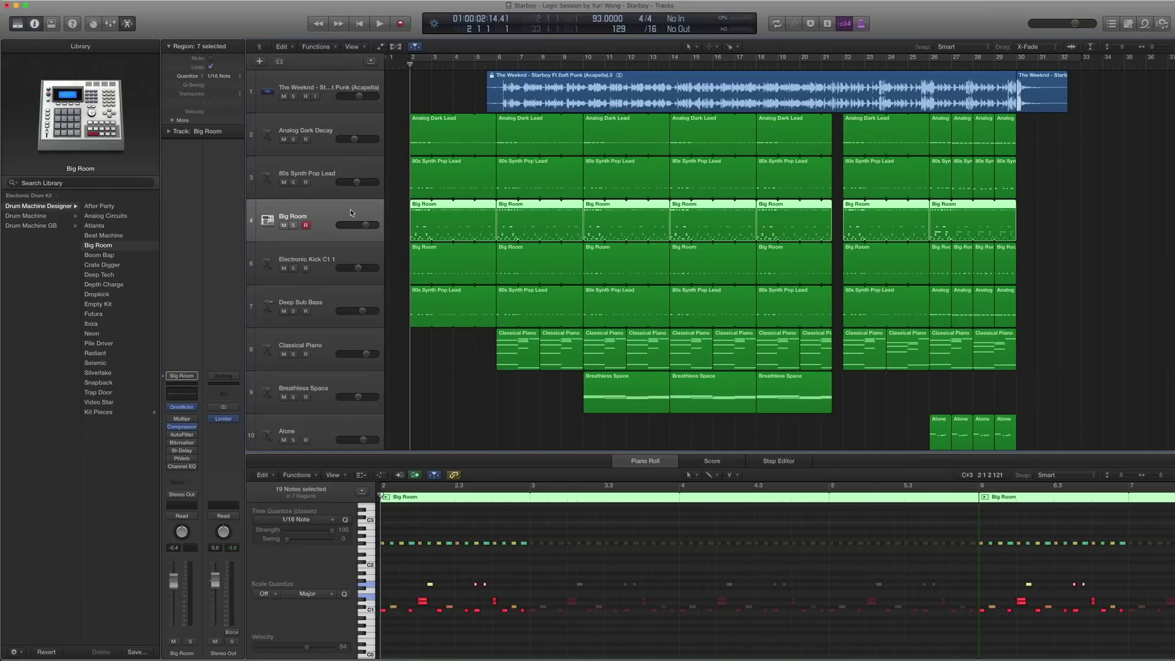
pyautogui.hotkey('ctrl', 's')
pyautogui.press('space')
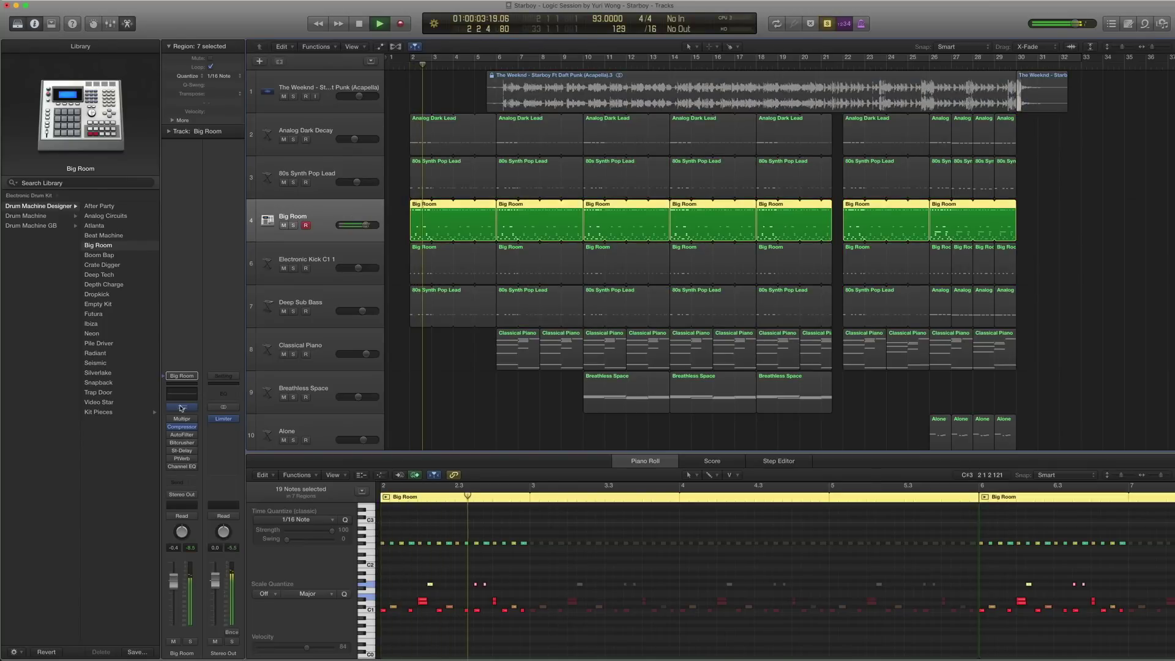
# Open the Big Room Drum Machine Designer kit, move it aside, and show the other pad bank.
pyautogui.doubleClick(182, 407)
pyautogui.moveTo(432, 232); pyautogui.dragTo(119, 298)
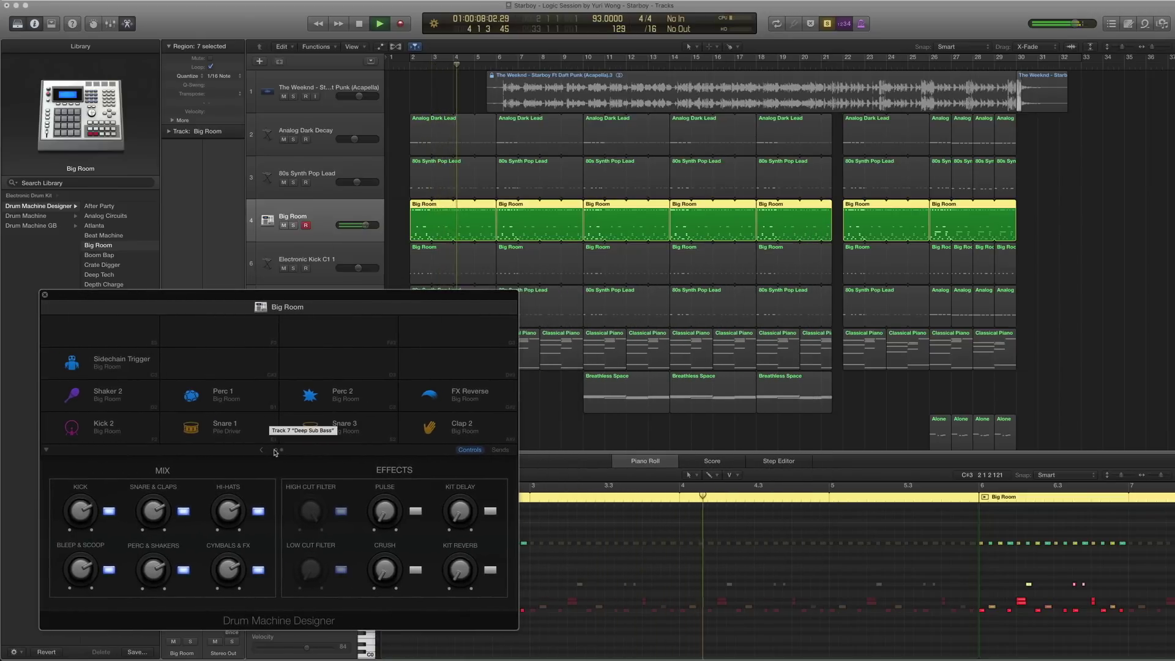
pyautogui.click(269, 450)
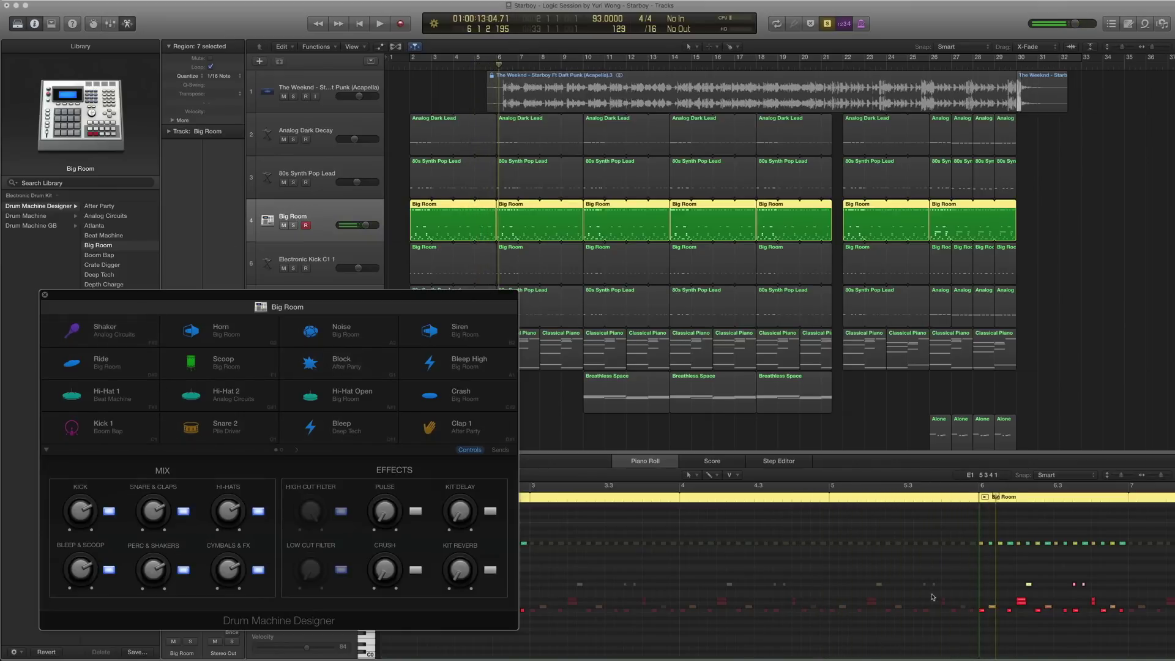
# Select drum notes in the first Big Room region and delete one hit.
pyautogui.click(414, 212)
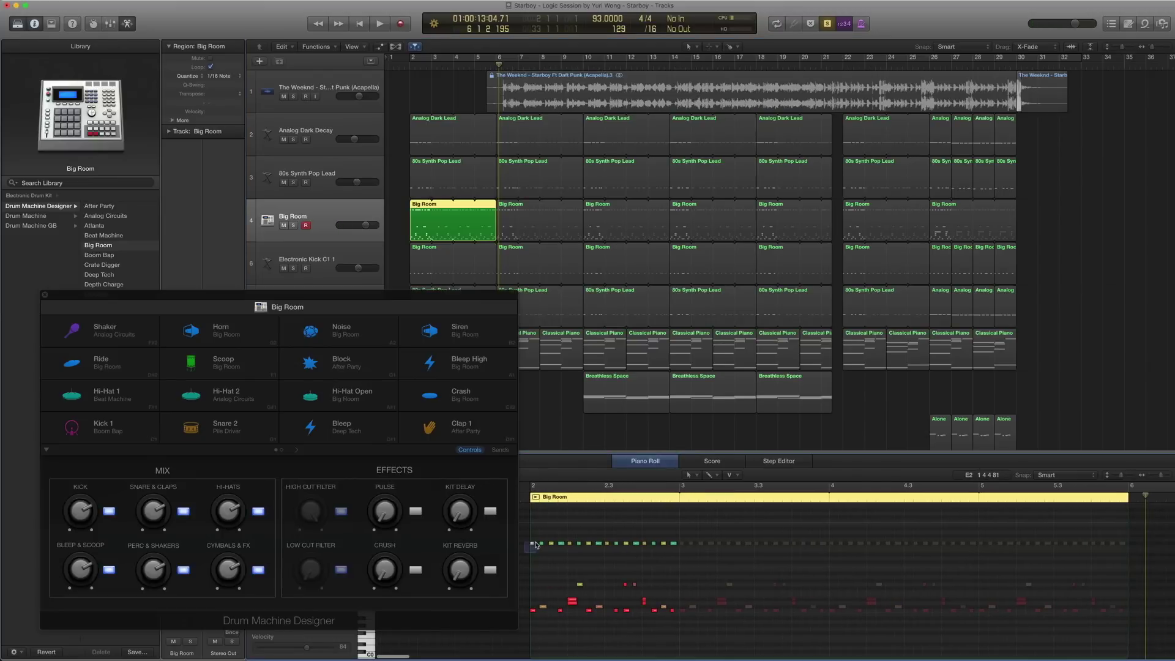
pyautogui.moveTo(524, 554); pyautogui.dragTo(659, 534)
pyautogui.click(572, 603)
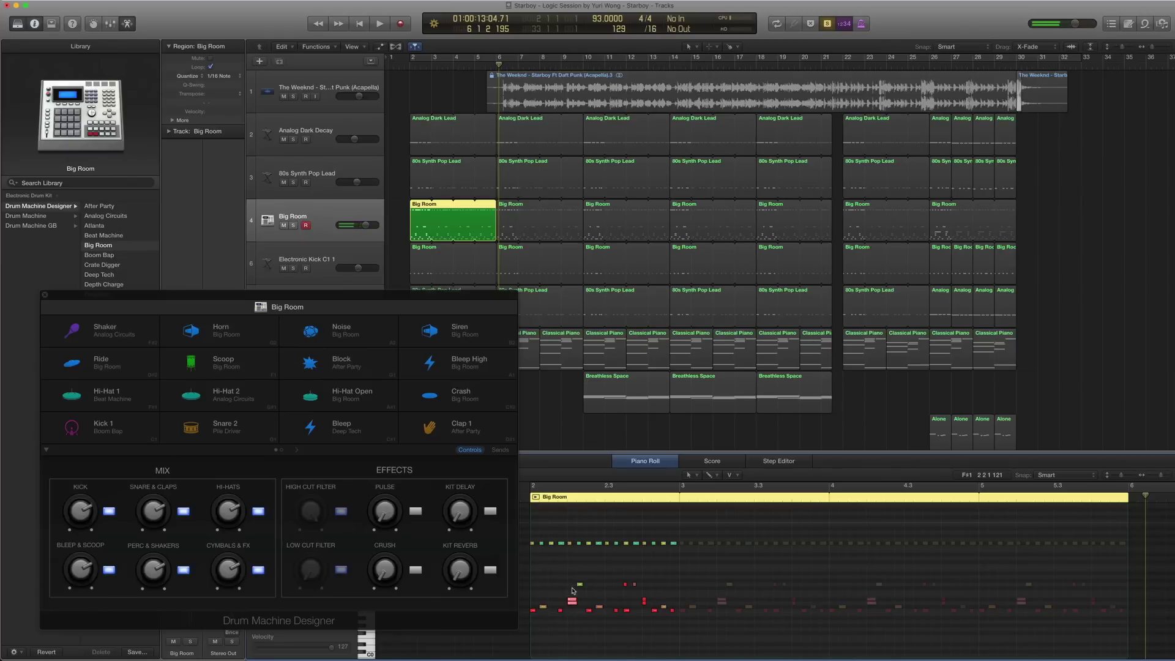
pyautogui.click(626, 583)
pyautogui.click(532, 613)
pyautogui.scroll(8, 580, 560)
pyautogui.scroll(-8, 587, 550)
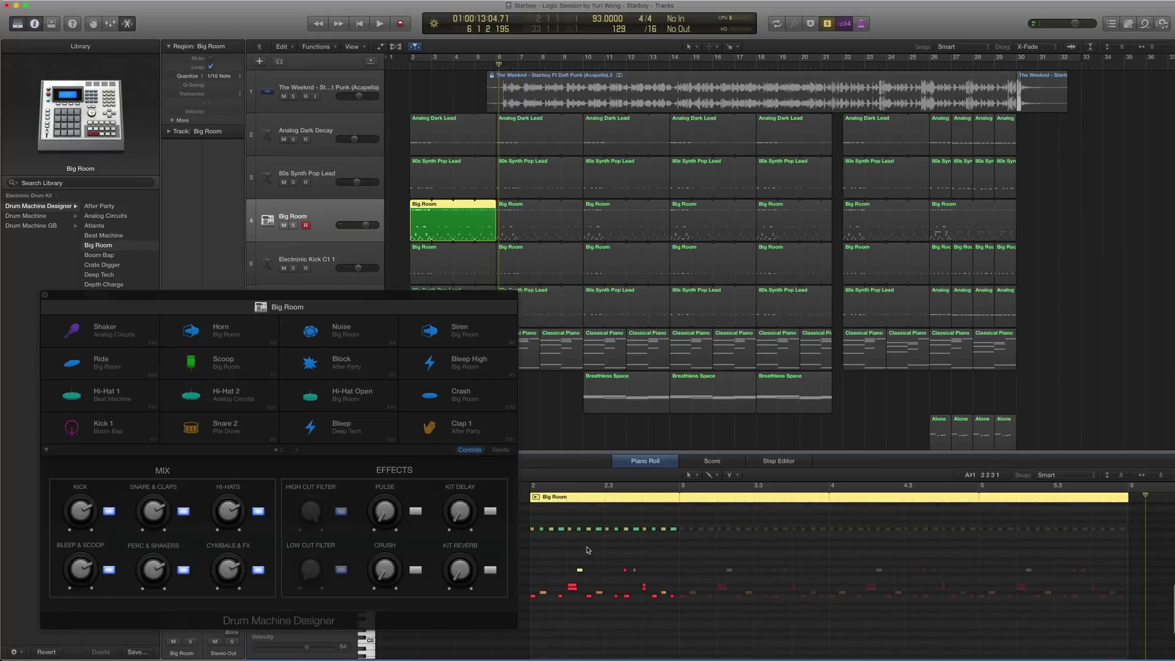
# Replay the edited drums from the region start, auditioning individual hits such as the one near beat 2.3.
pyautogui.press(',')
pyautogui.press(',')
pyautogui.press(',')
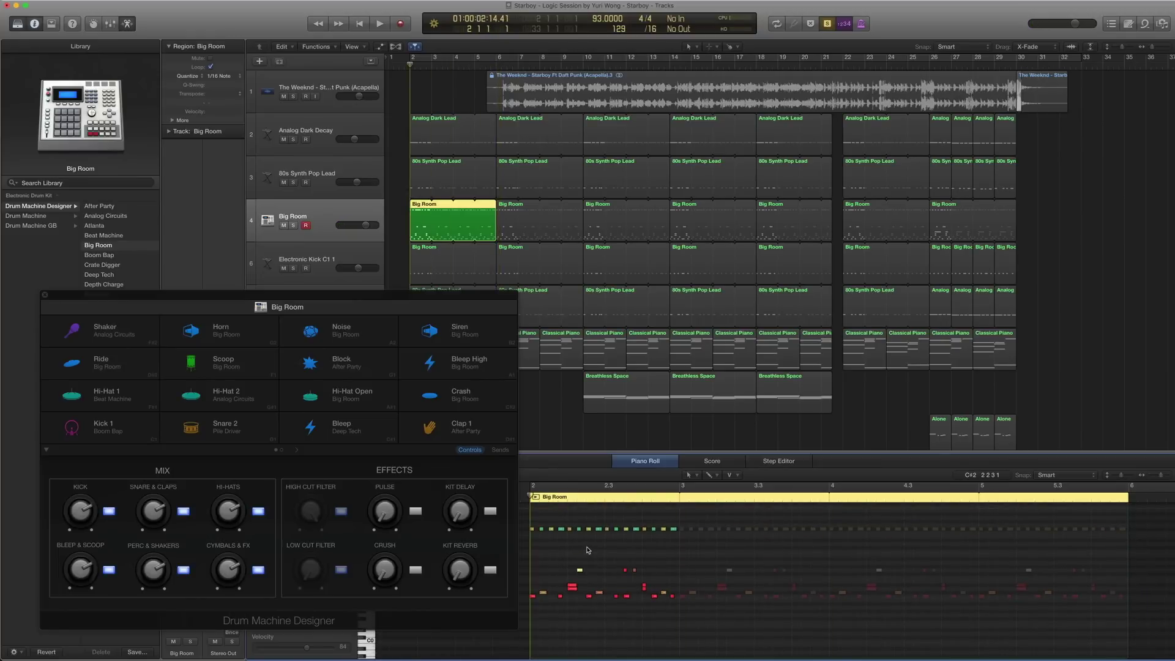
pyautogui.press('space')
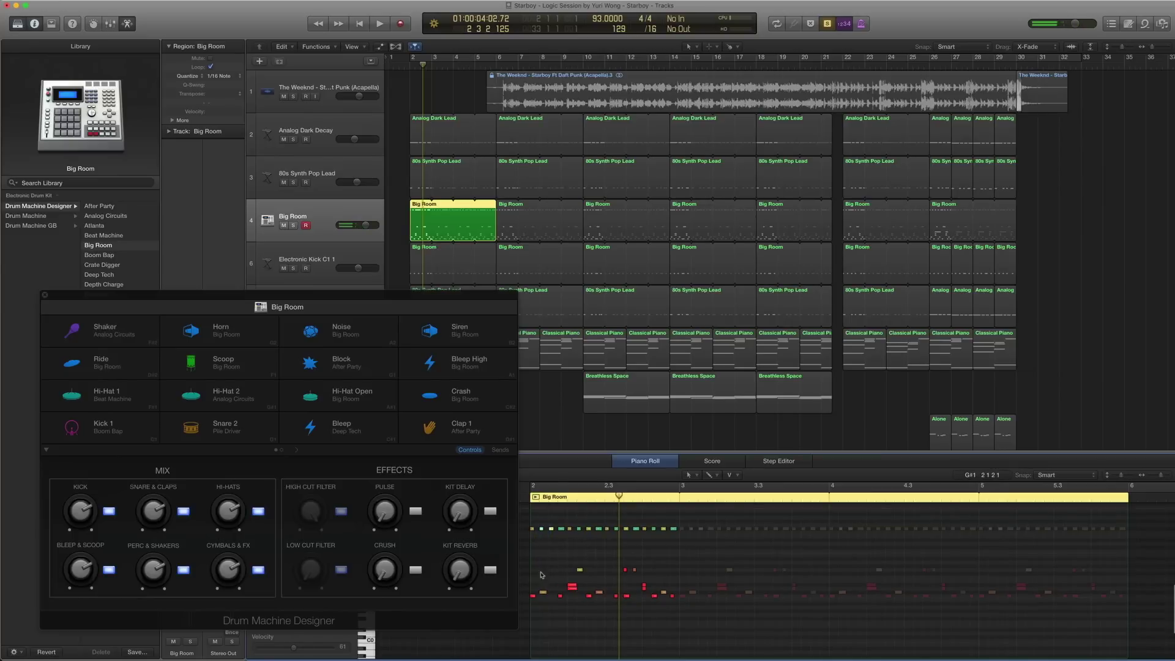
pyautogui.click(543, 593)
pyautogui.click(624, 569)
pyautogui.press('space')
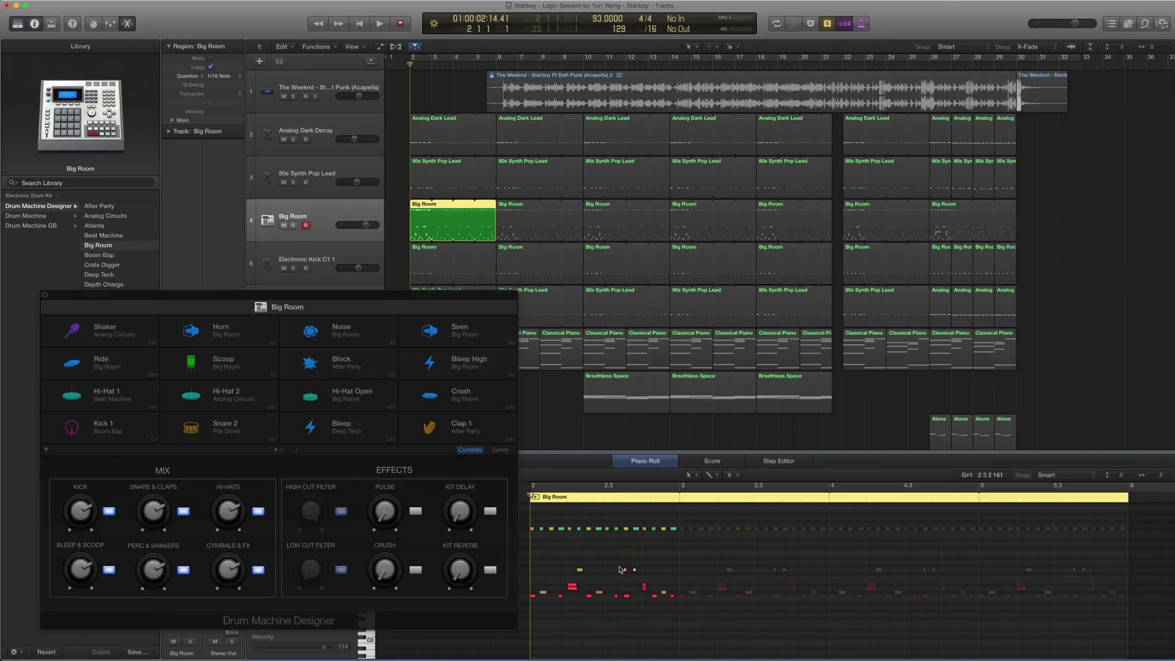
pyautogui.press('space')
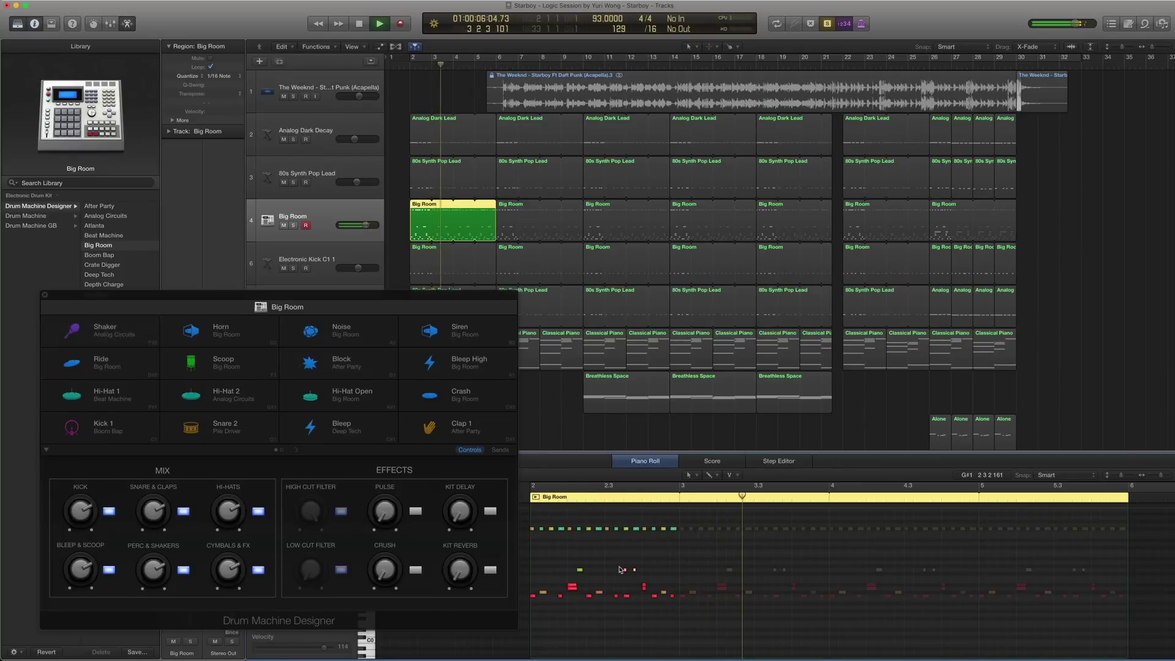
pyautogui.press('space')
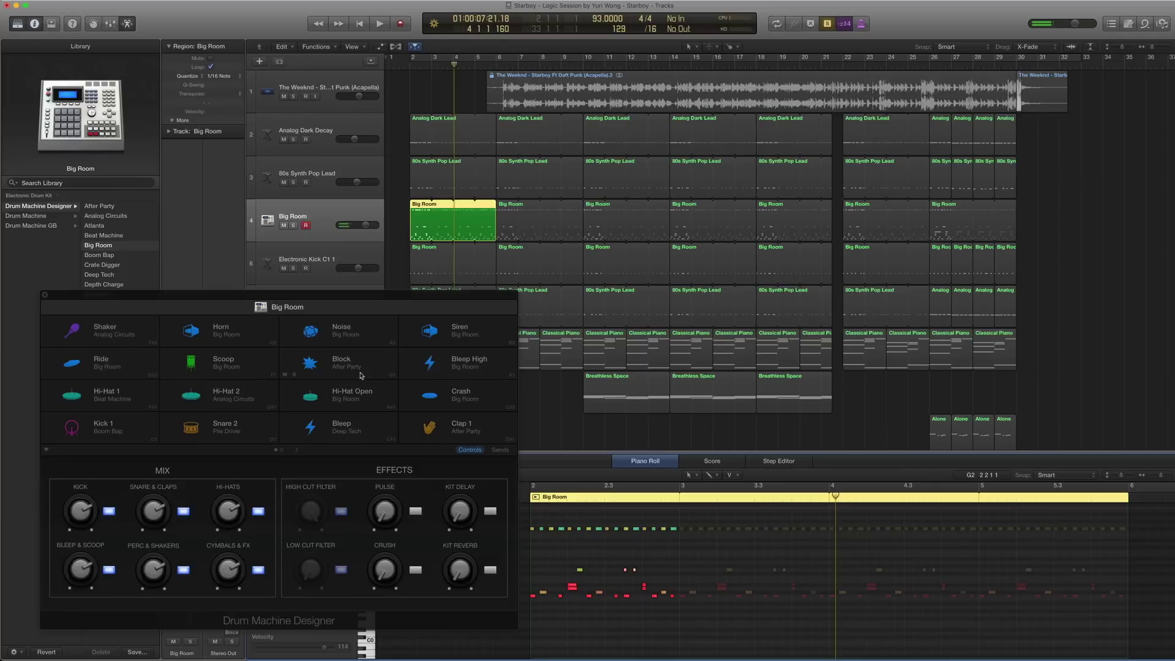
# Close the drum kit, select Electronic Kick C1 1, browse Electronic Kicks presets, and start playback.
pyautogui.click(47, 298)
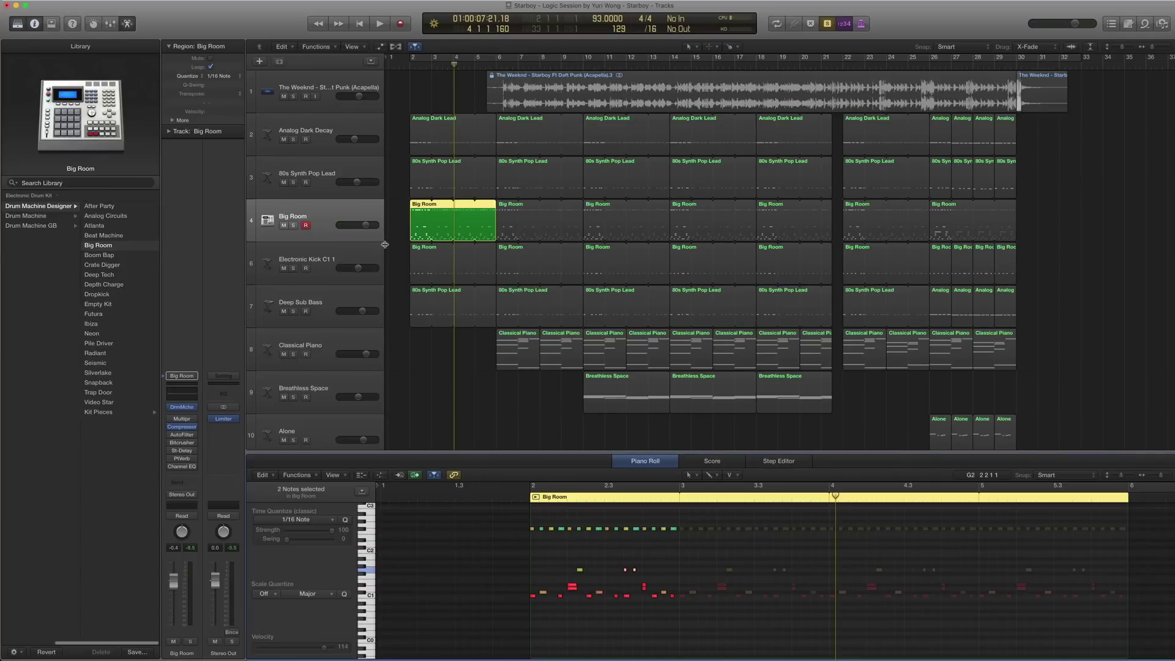
pyautogui.click(319, 258)
pyautogui.moveTo(183, 454)
pyautogui.click(163, 456)
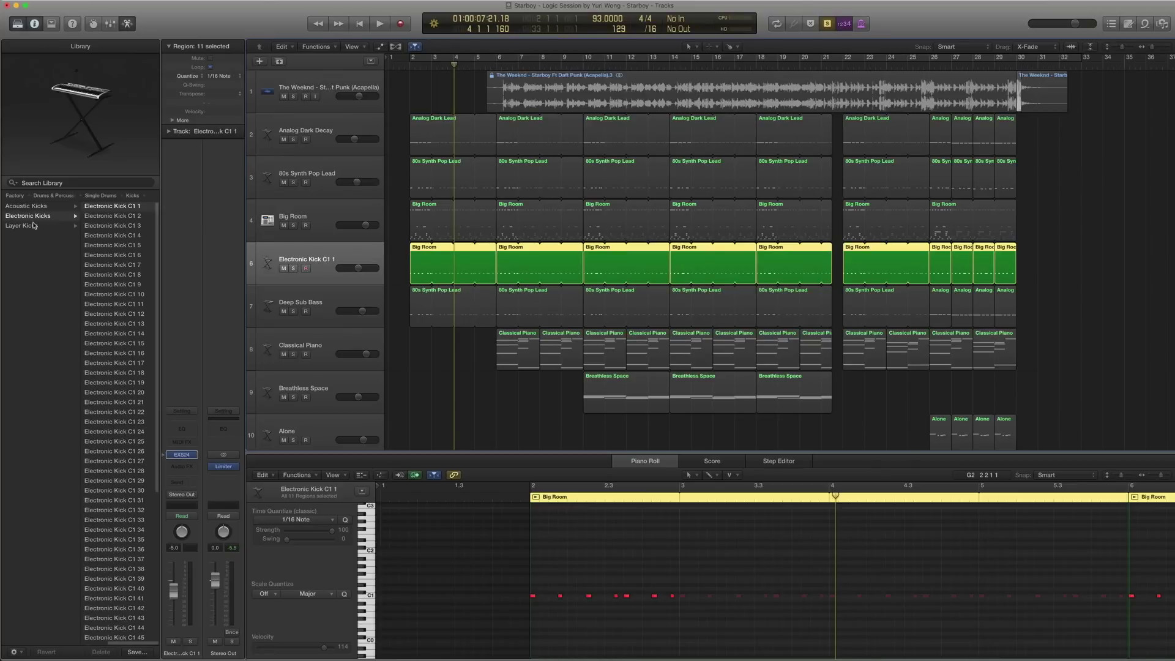
pyautogui.hscroll(-5, 32, 226)
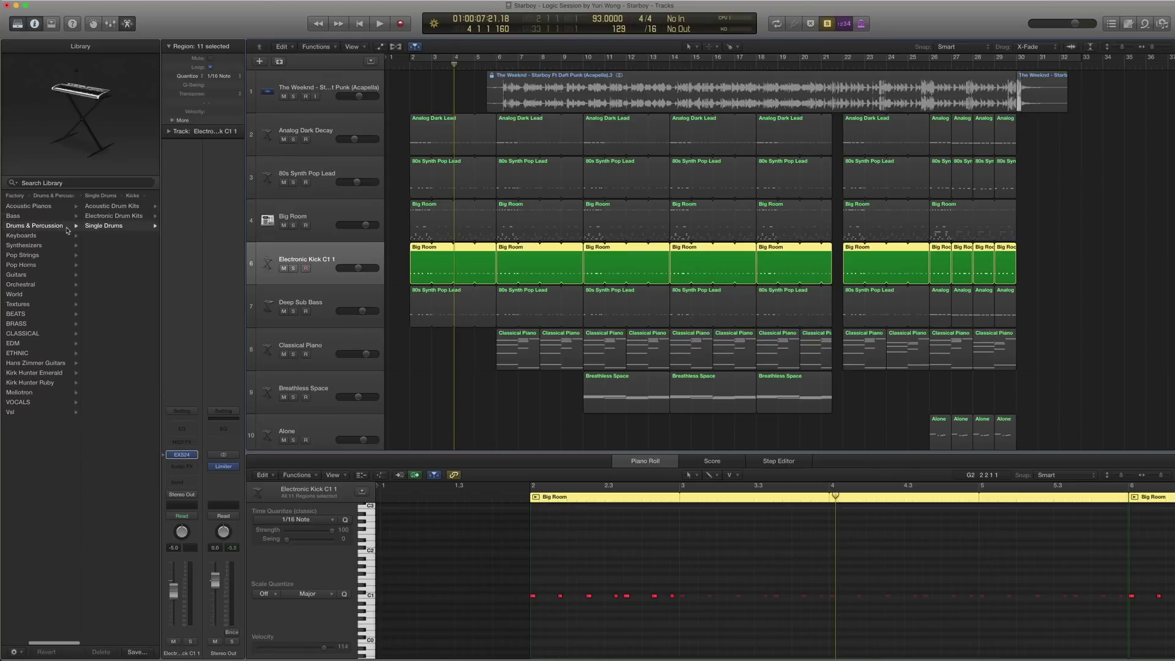
pyautogui.hscroll(5, 69, 230)
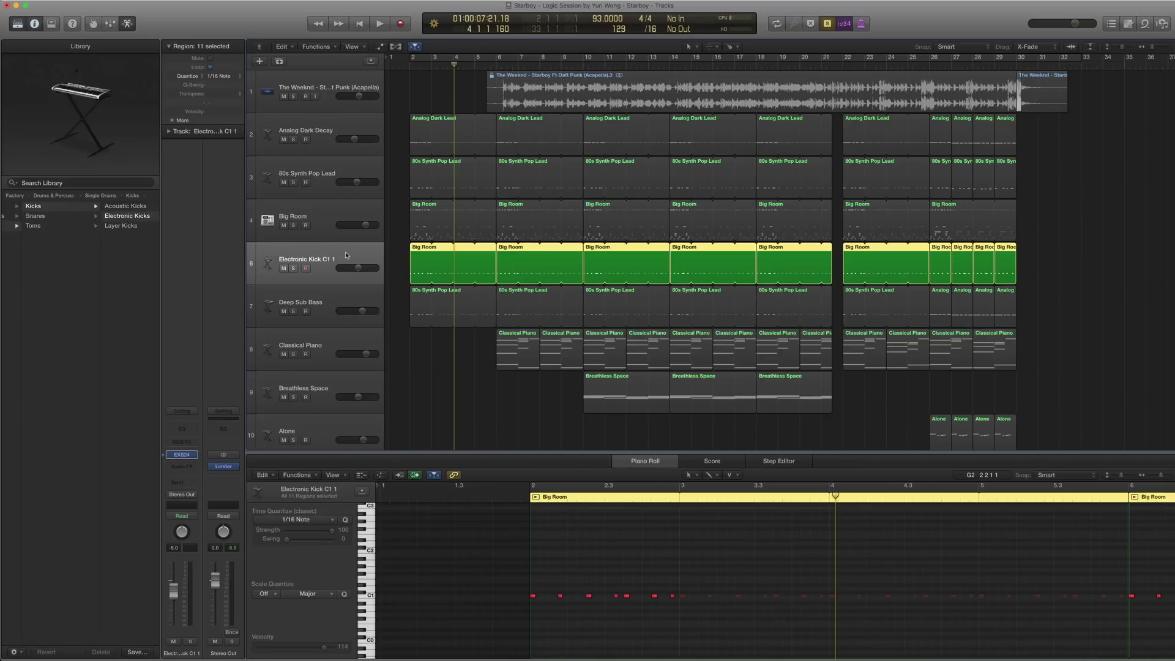
pyautogui.click(127, 216)
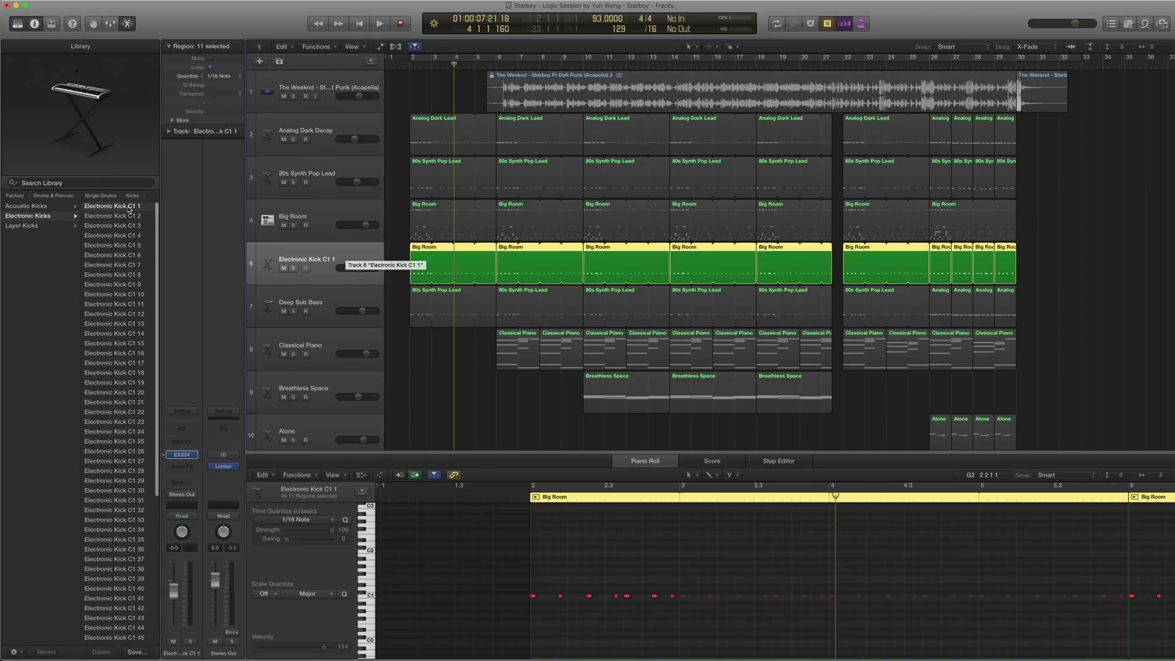
pyautogui.press('space')
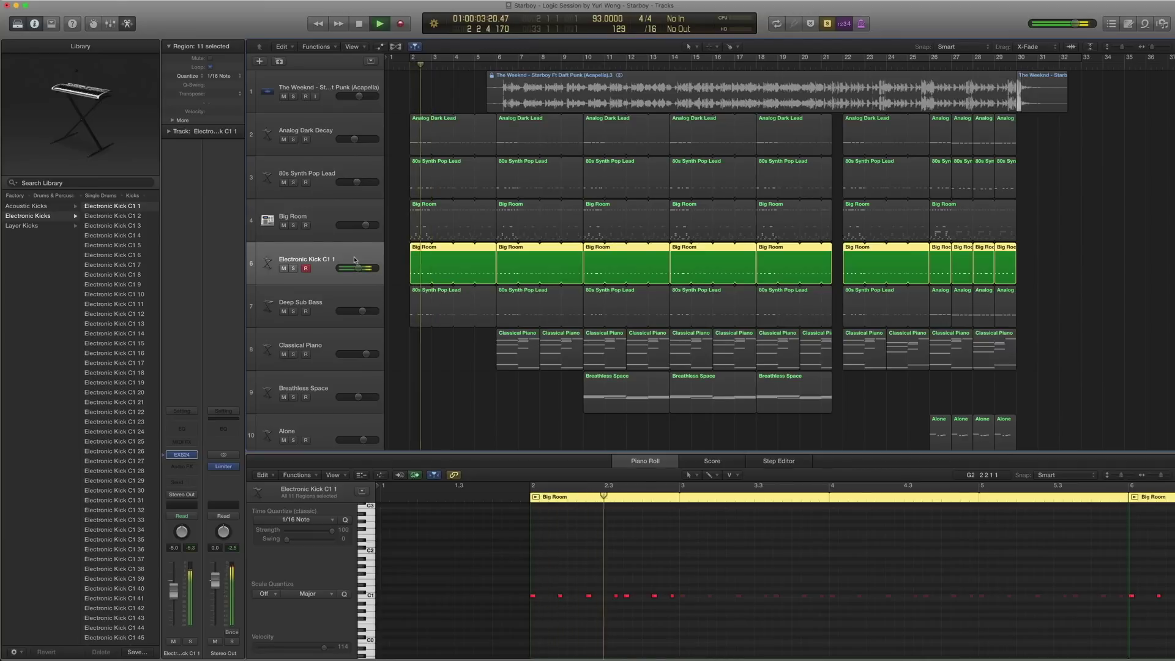
# Select the first 80s Synth Pop Lead and kick regions and play them briefly.
pyautogui.press('space')
pyautogui.click(423, 186)
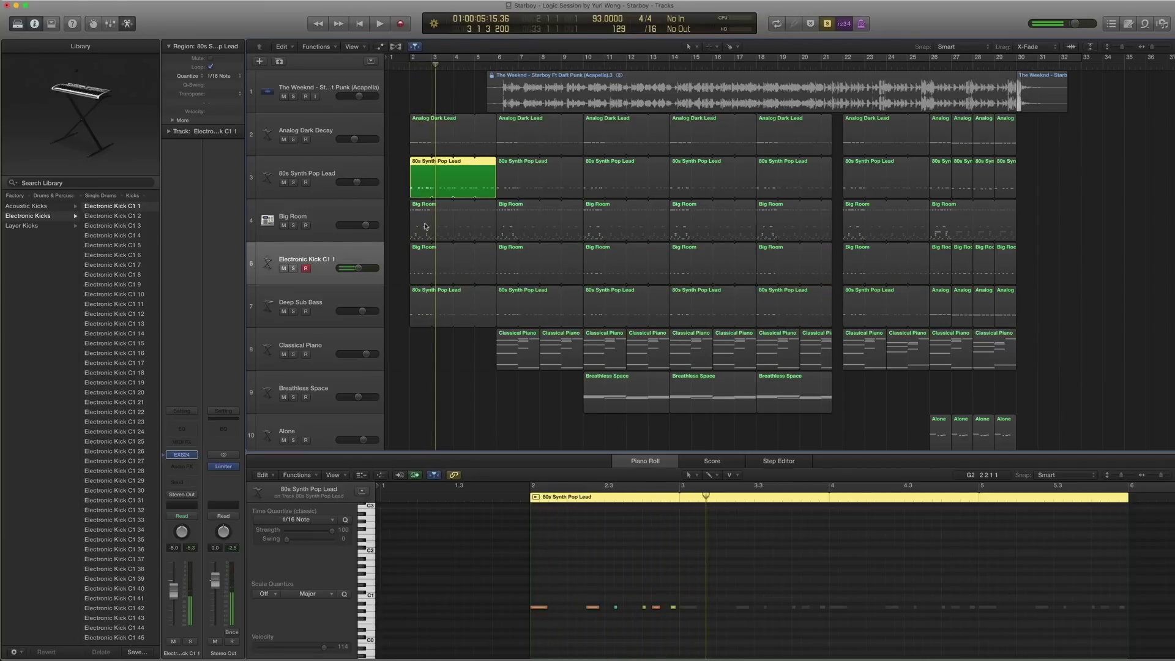
pyautogui.keyDown('shift'); pyautogui.click(421, 260); pyautogui.keyUp('shift')
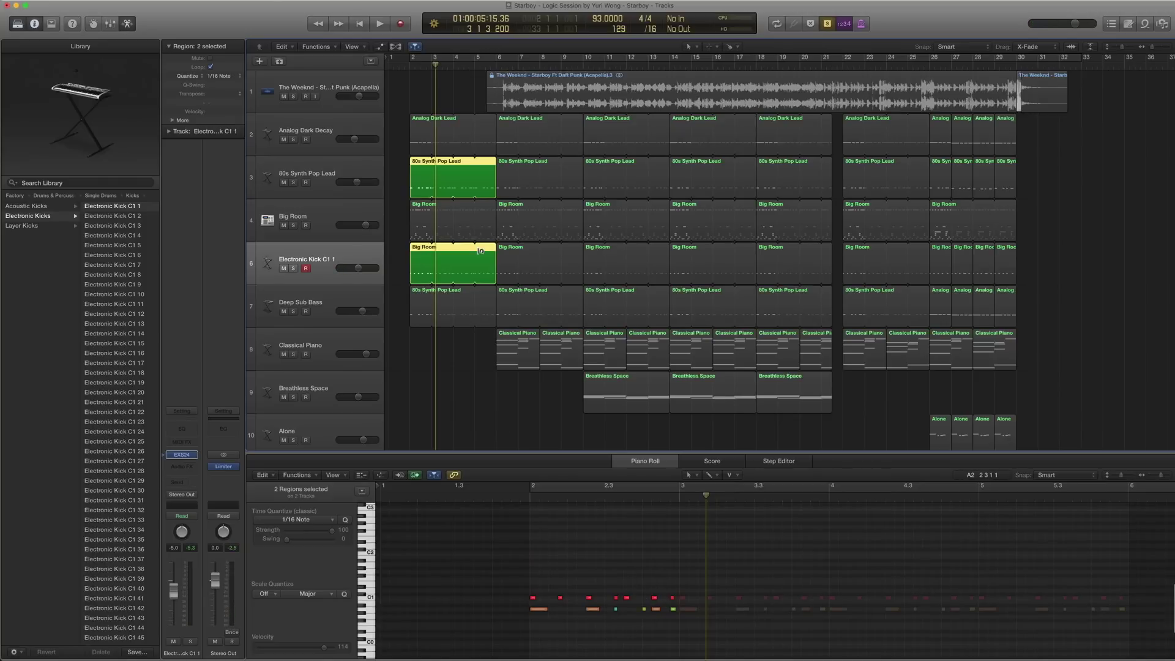
pyautogui.press('space')
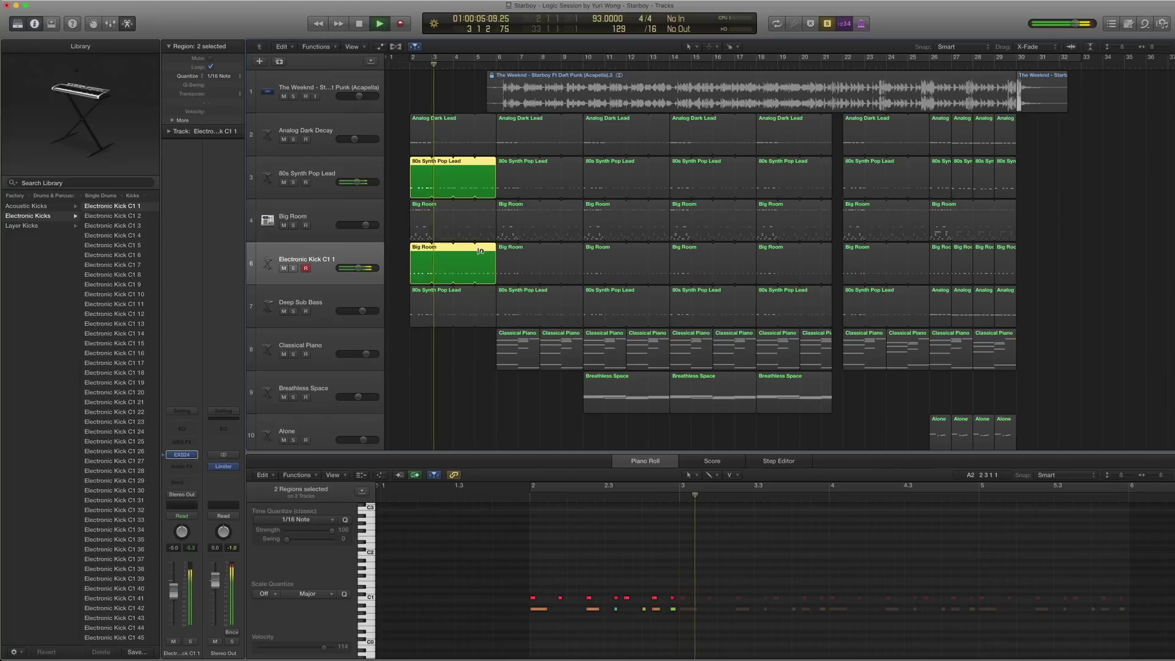
pyautogui.press('space')
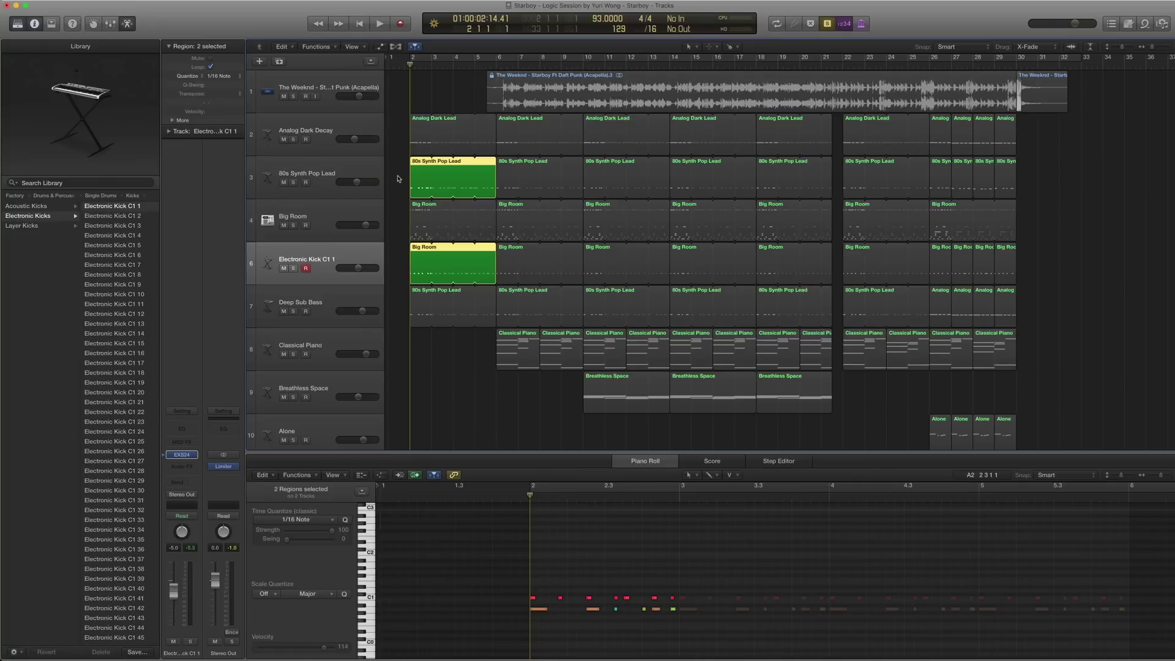
# Replay the opening regions with the first Big Room region added to the selection.
pyautogui.press('space')
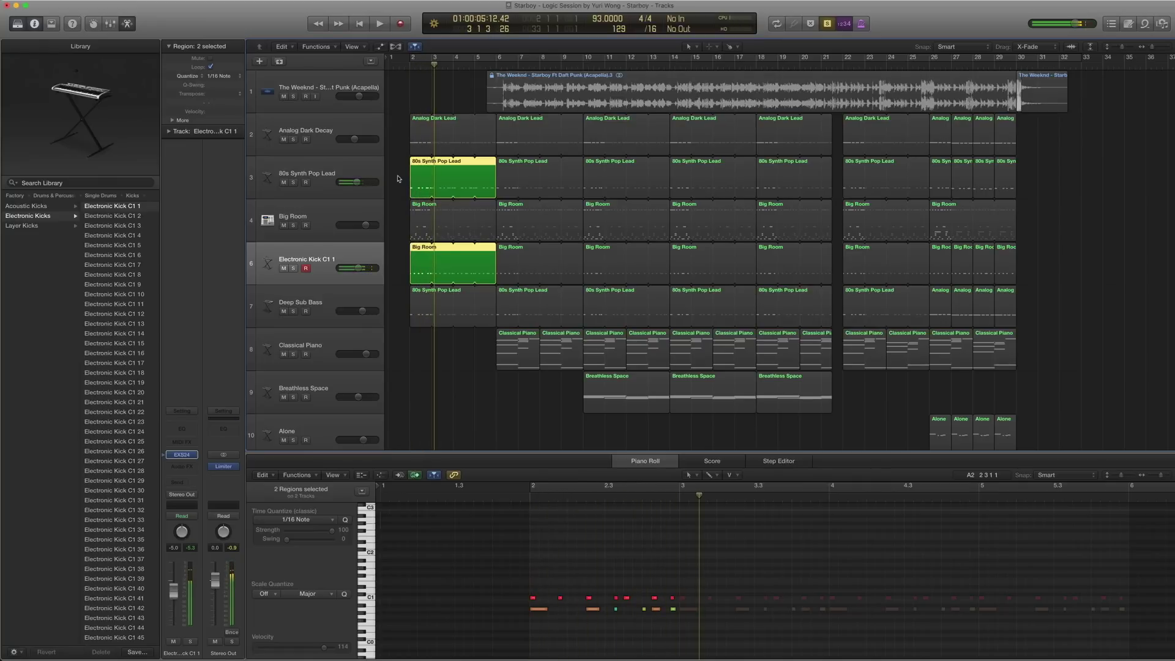
pyautogui.keyDown('shift'); pyautogui.click(419, 214); pyautogui.keyUp('shift')
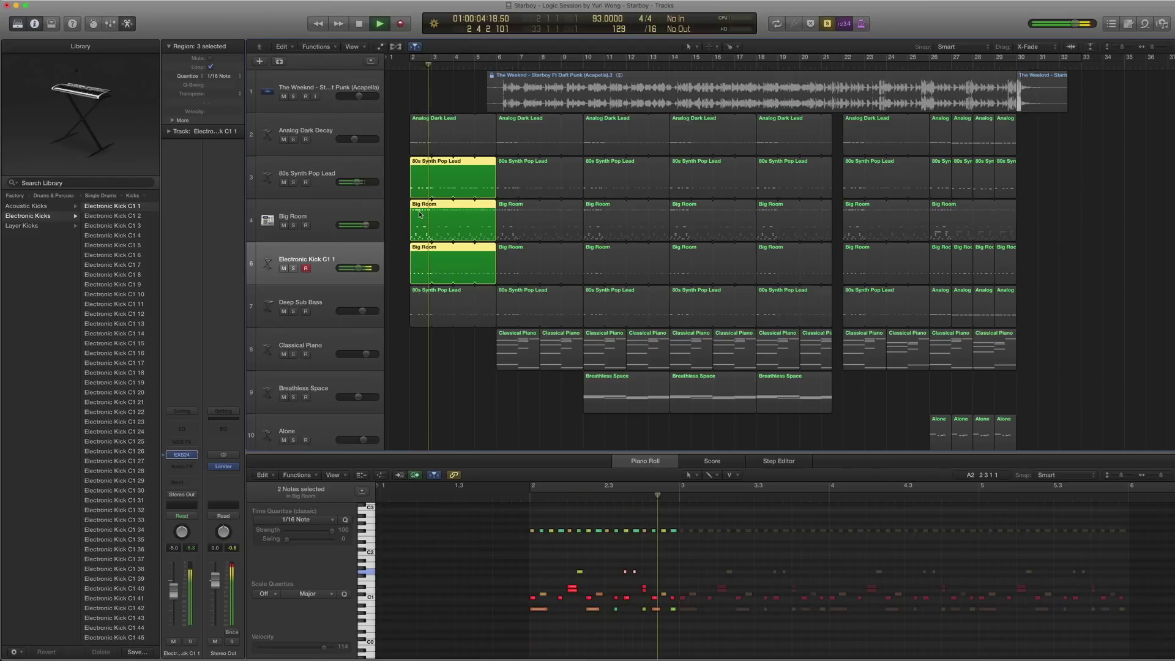
pyautogui.press('space')
# Select all regions, solo and play Deep Sub Bass, and open then close its Alchemy synth.
pyautogui.press('super+a')
pyautogui.click(300, 299)
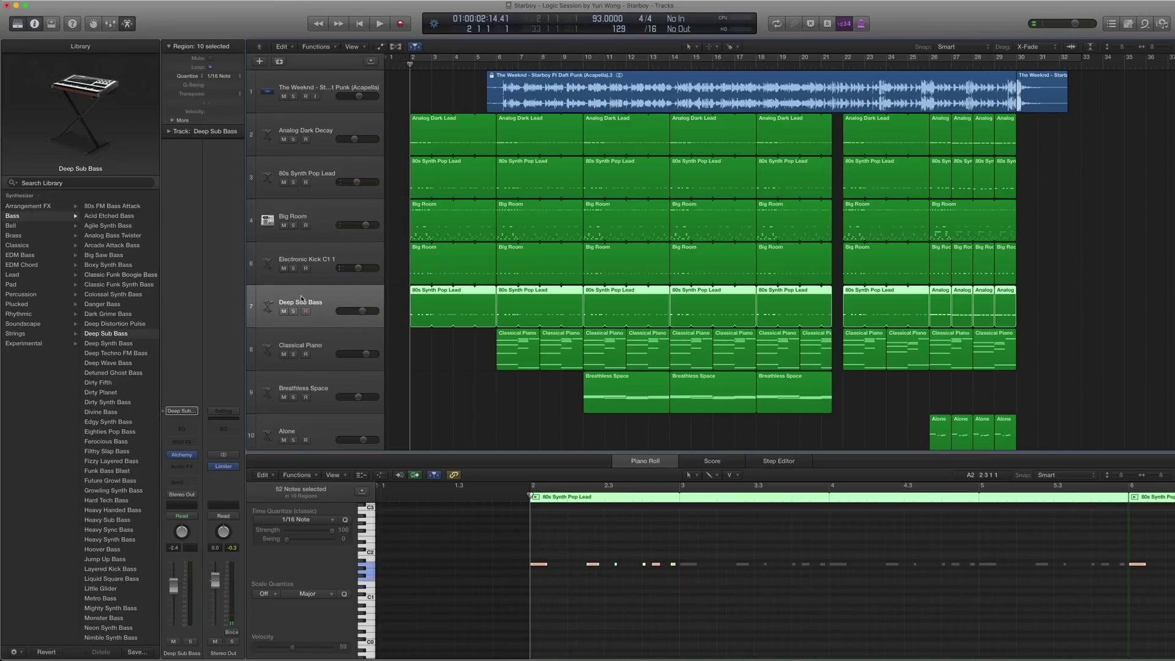
pyautogui.hotkey('ctrl', 's')
pyautogui.press('space')
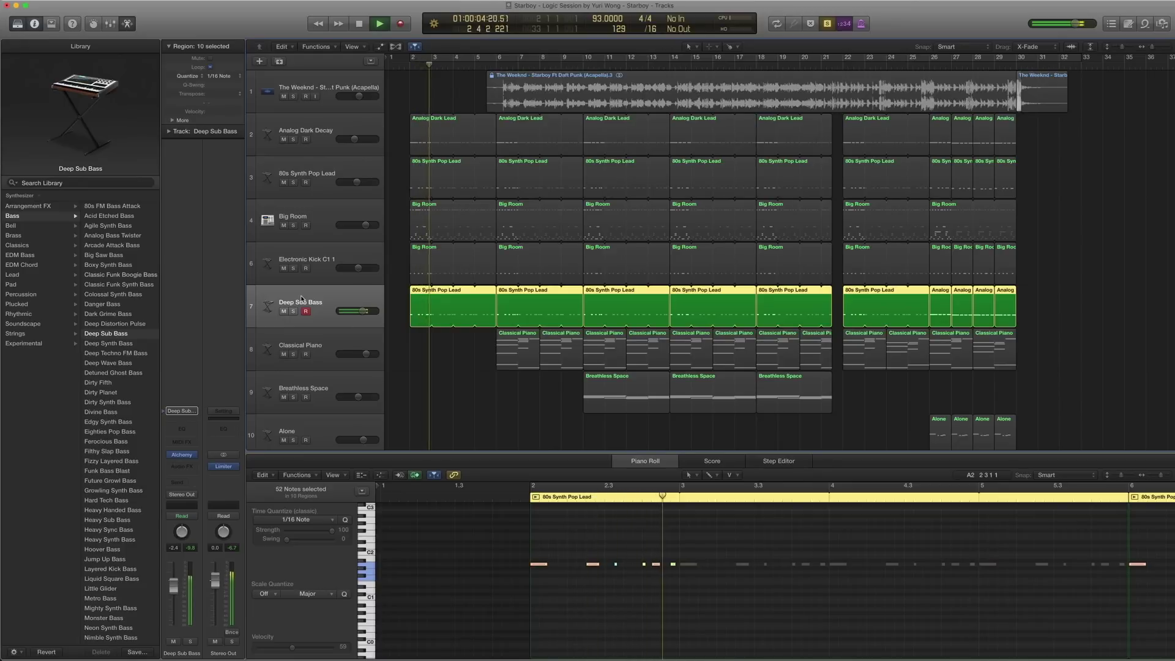
pyautogui.click(181, 454)
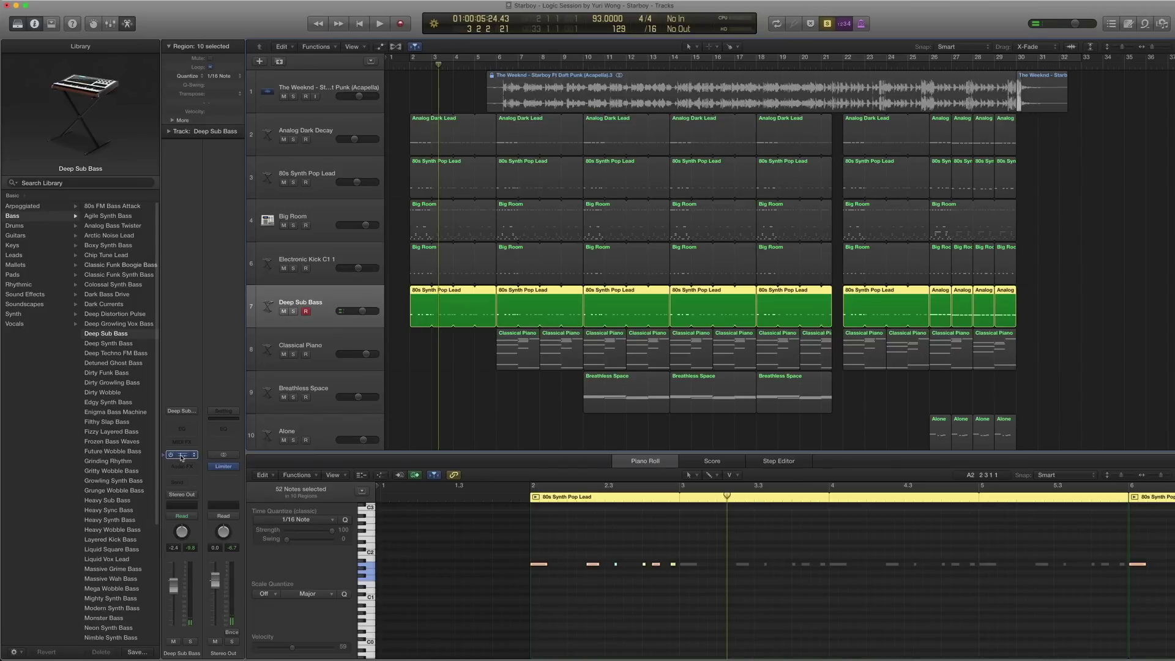
pyautogui.doubleClick(181, 456)
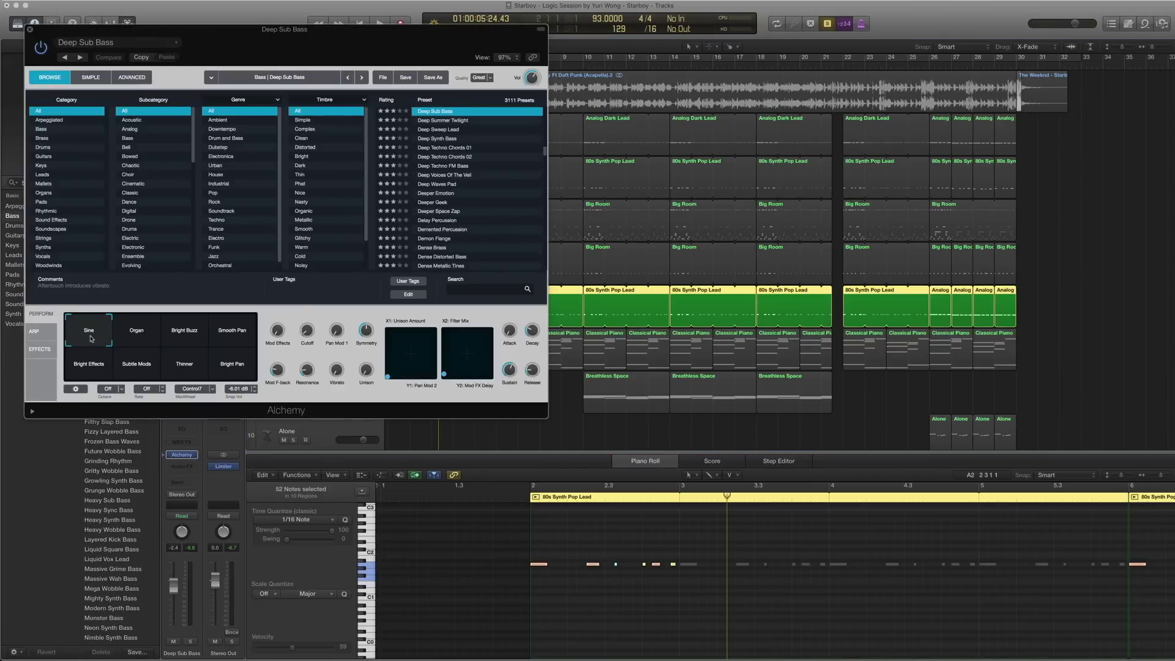
pyautogui.click(30, 31)
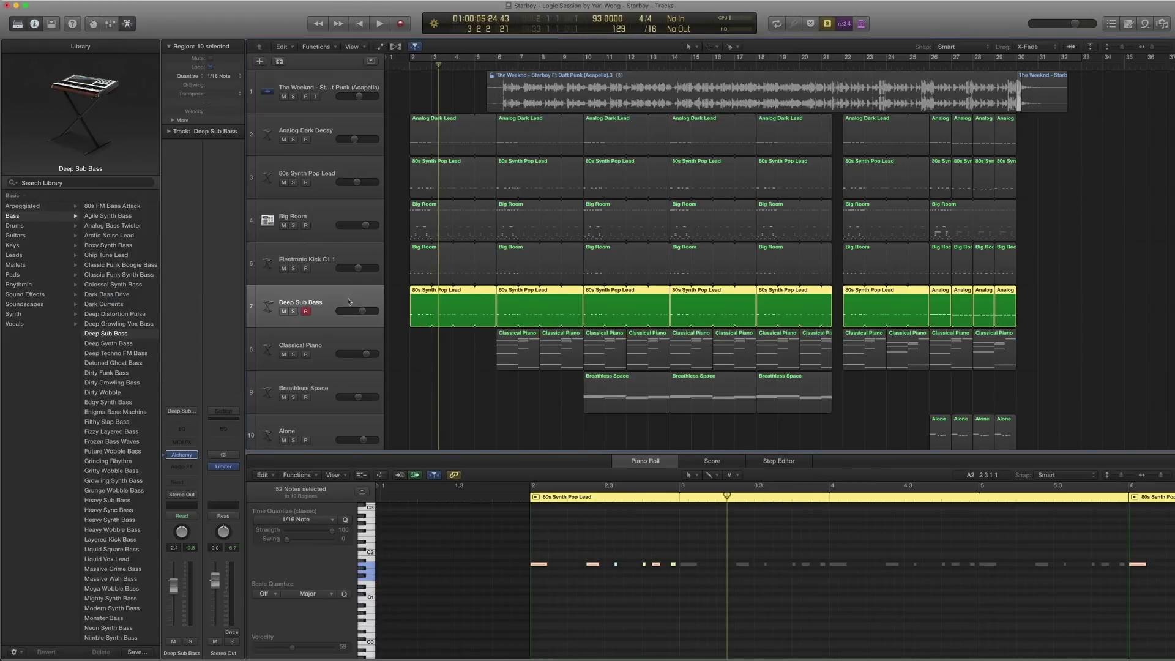
# Replay from bar 1, then select and play the opening lead and Deep Sub Bass regions.
pyautogui.press('Return')
pyautogui.press('space')
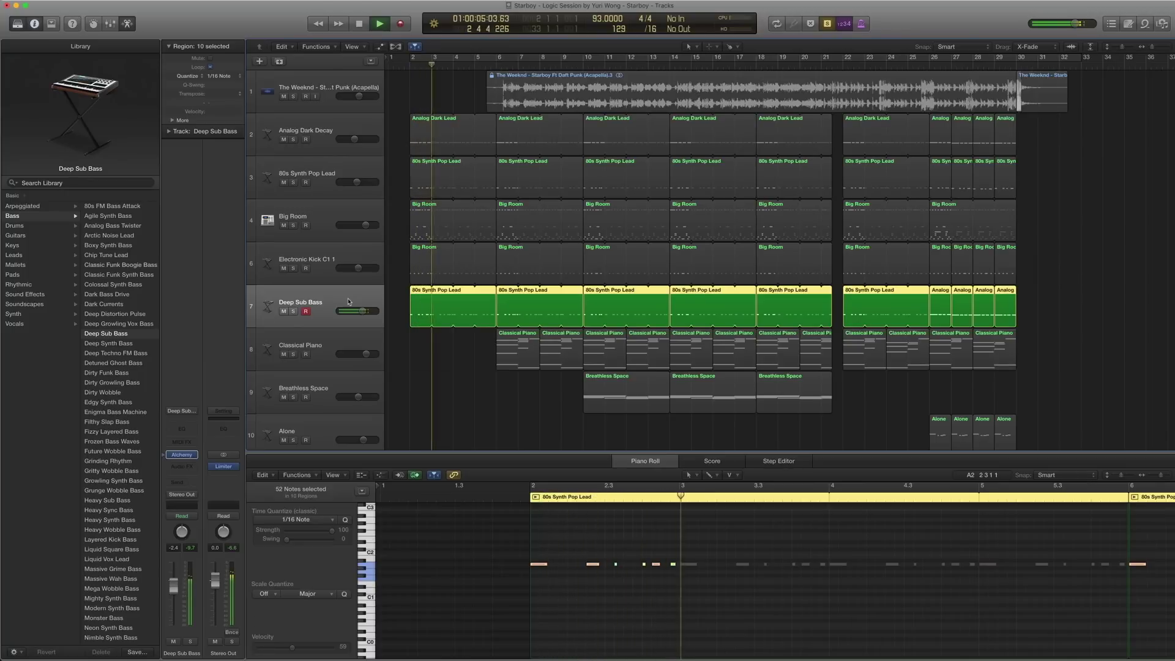
pyautogui.press('space')
pyautogui.keyDown('shift'); pyautogui.click(323, 175); pyautogui.keyUp('shift')
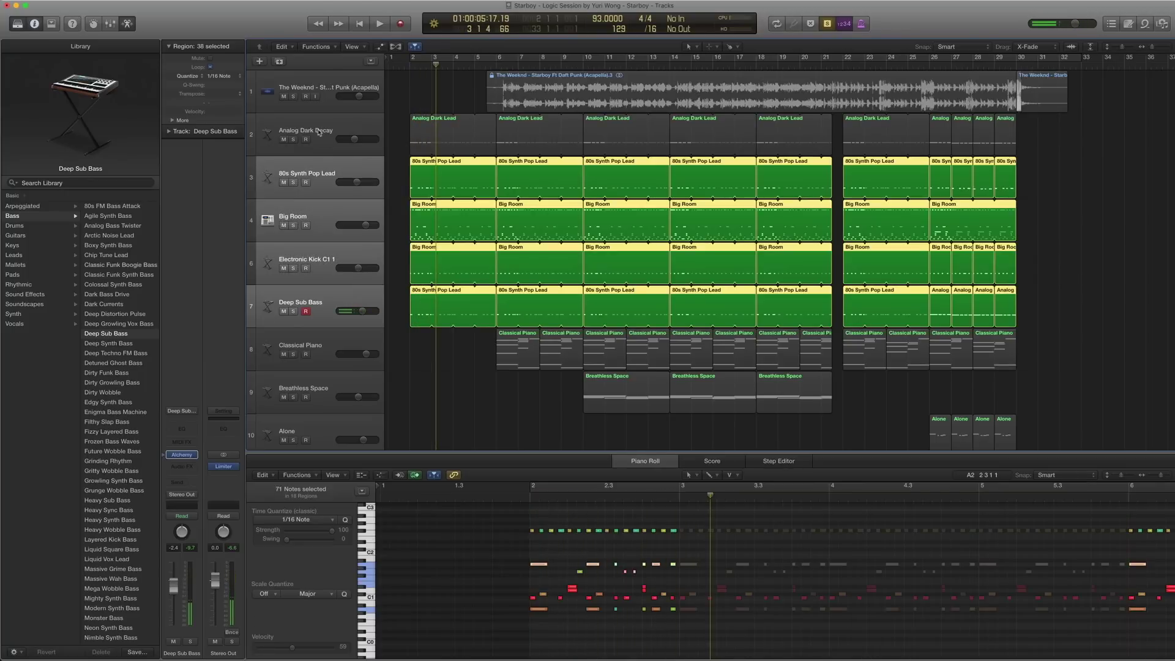
pyautogui.keyDown('shift'); pyautogui.click(320, 133); pyautogui.keyUp('shift')
pyautogui.moveTo(394, 126); pyautogui.dragTo(465, 187)
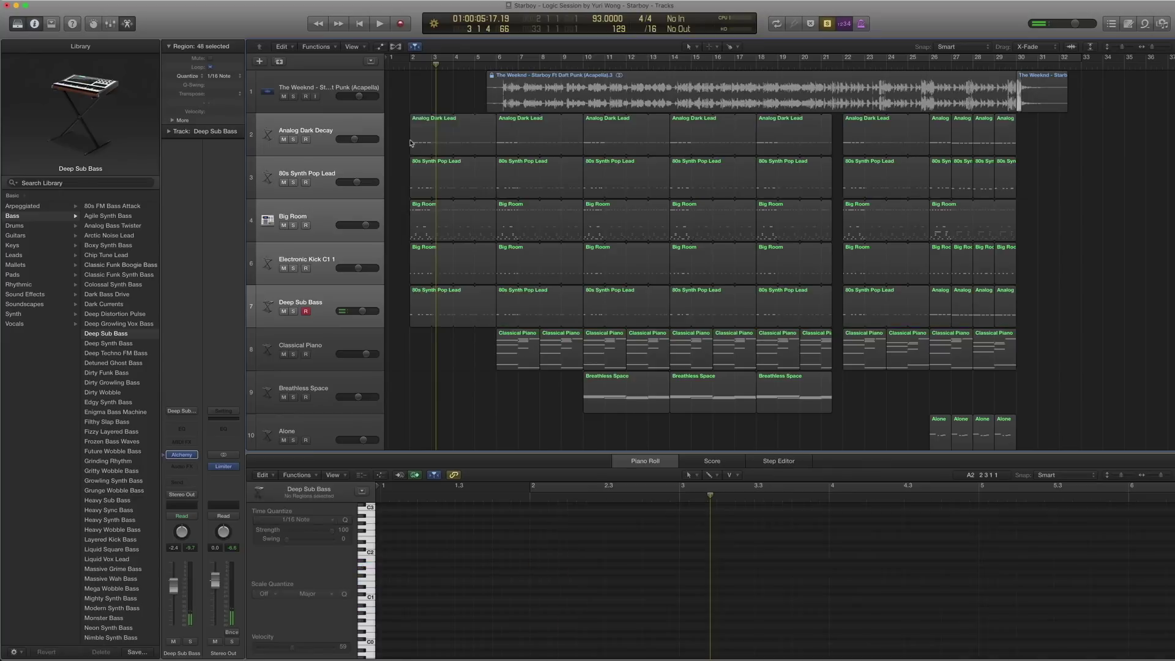
pyautogui.keyDown('shift'); pyautogui.click(421, 314); pyautogui.keyUp('shift')
pyautogui.press('space')
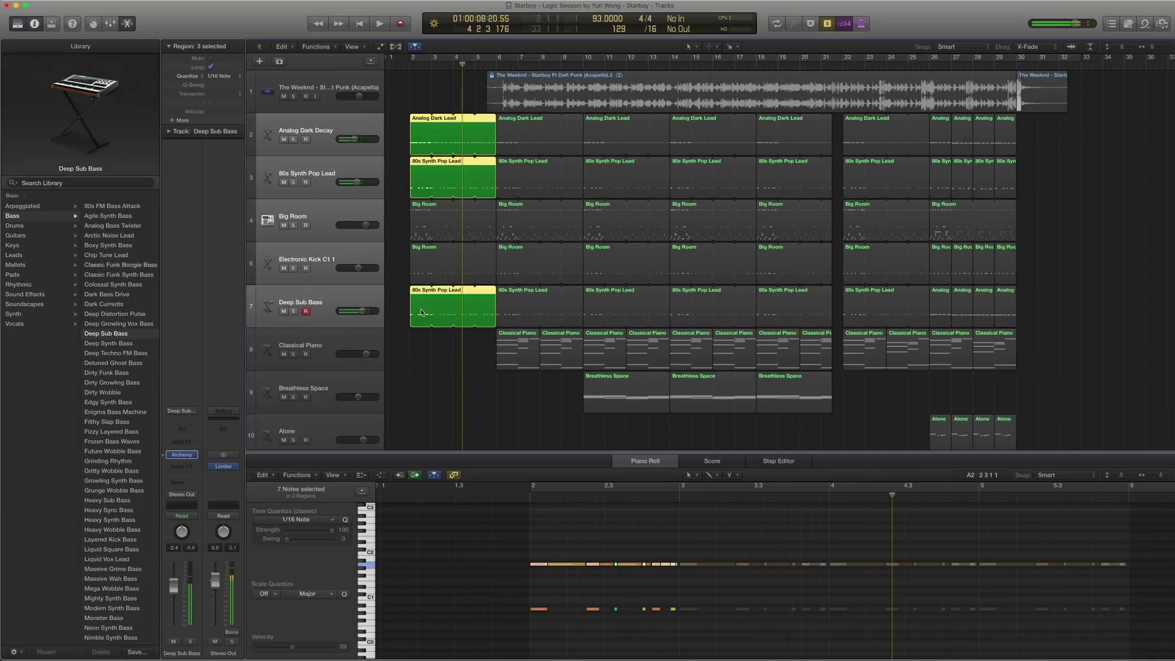
# Add the first Big Room and kick regions, replay from bar 1, and single out one synth lead note.
pyautogui.moveTo(394, 136); pyautogui.dragTo(399, 294)
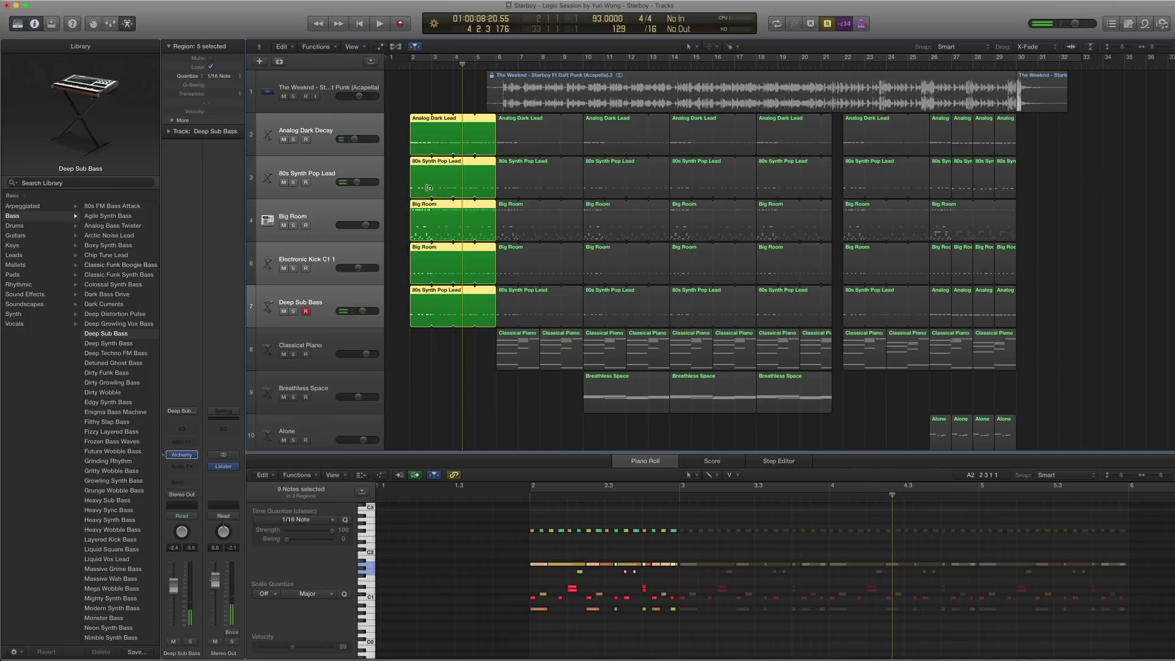
pyautogui.press('Return')
pyautogui.press('space')
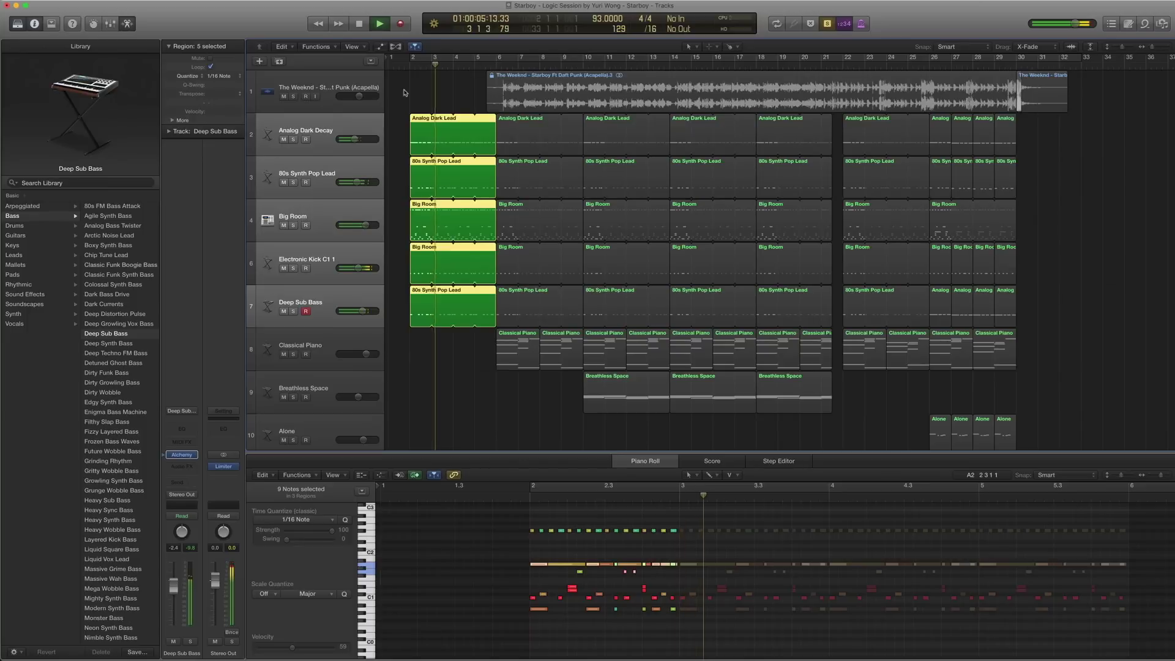
pyautogui.press('space')
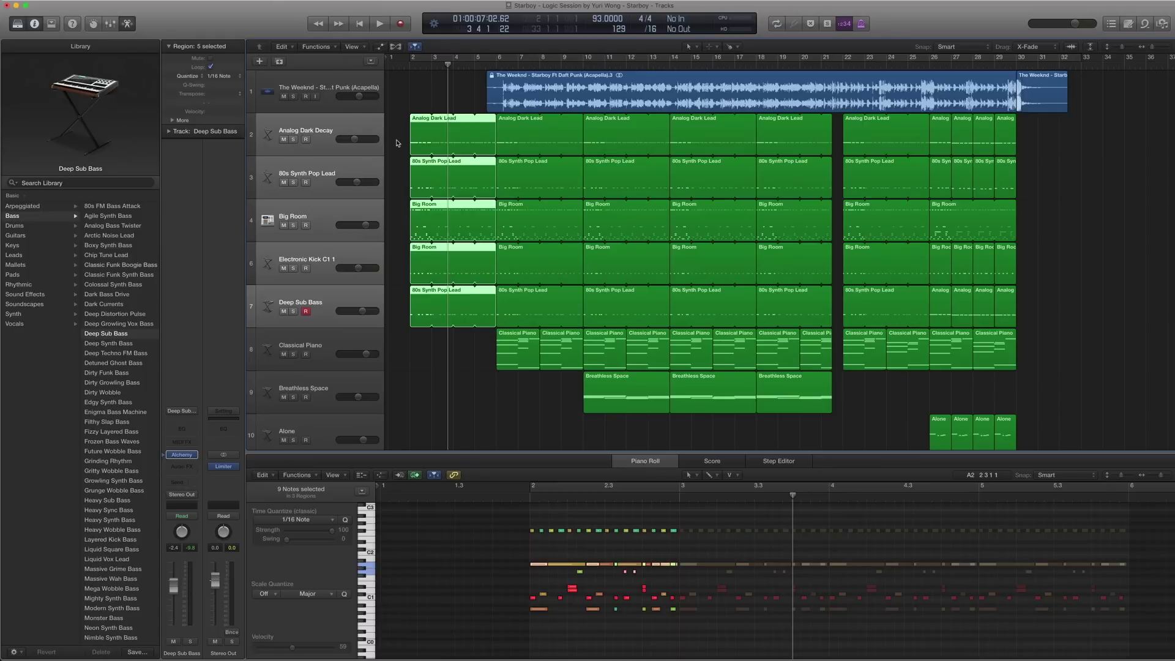
pyautogui.click(544, 583)
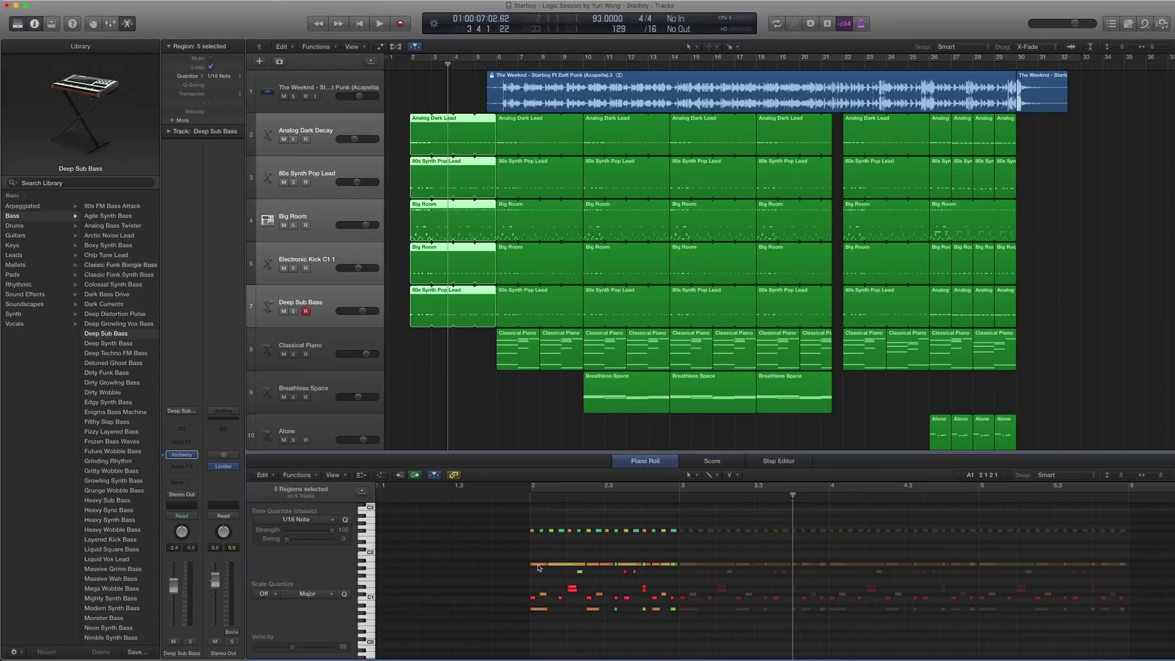
pyautogui.click(539, 567)
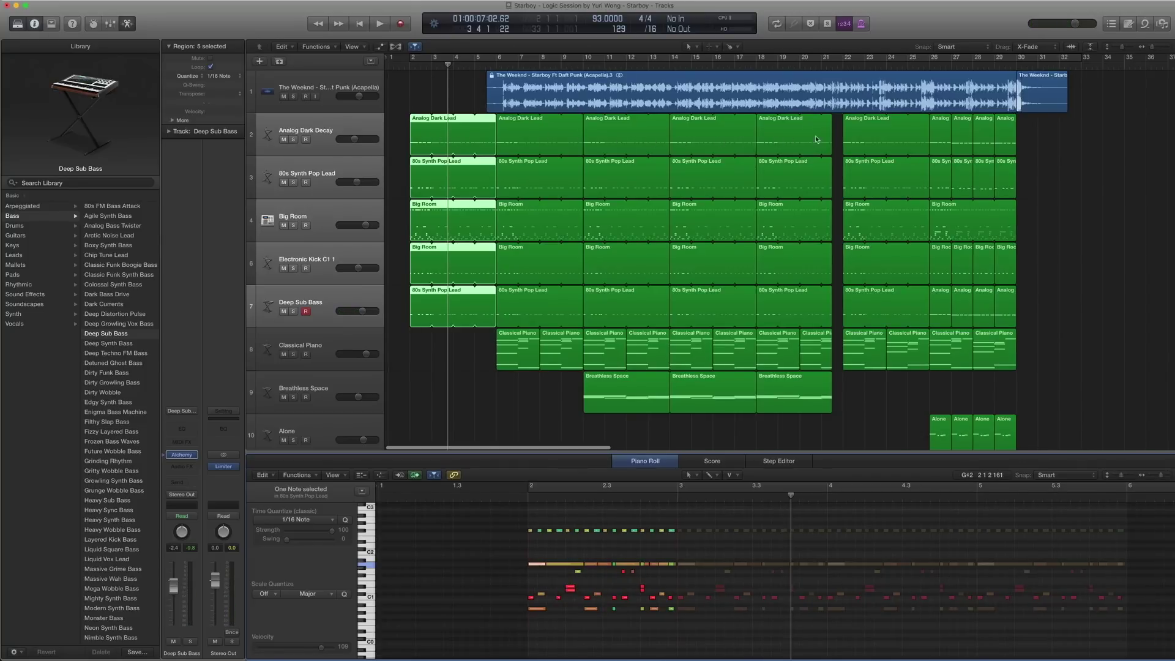
# Solo the Classical Piano track and play it alone.
pyautogui.click(342, 355)
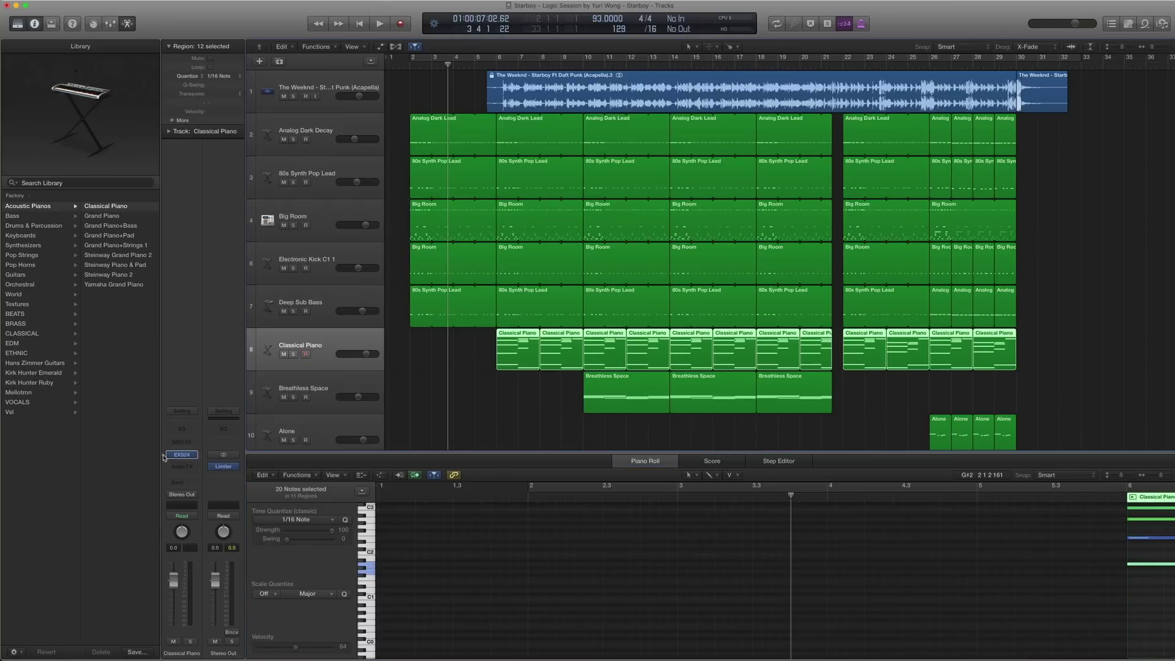
pyautogui.hscroll(-4, 68, 292)
pyautogui.press('s')
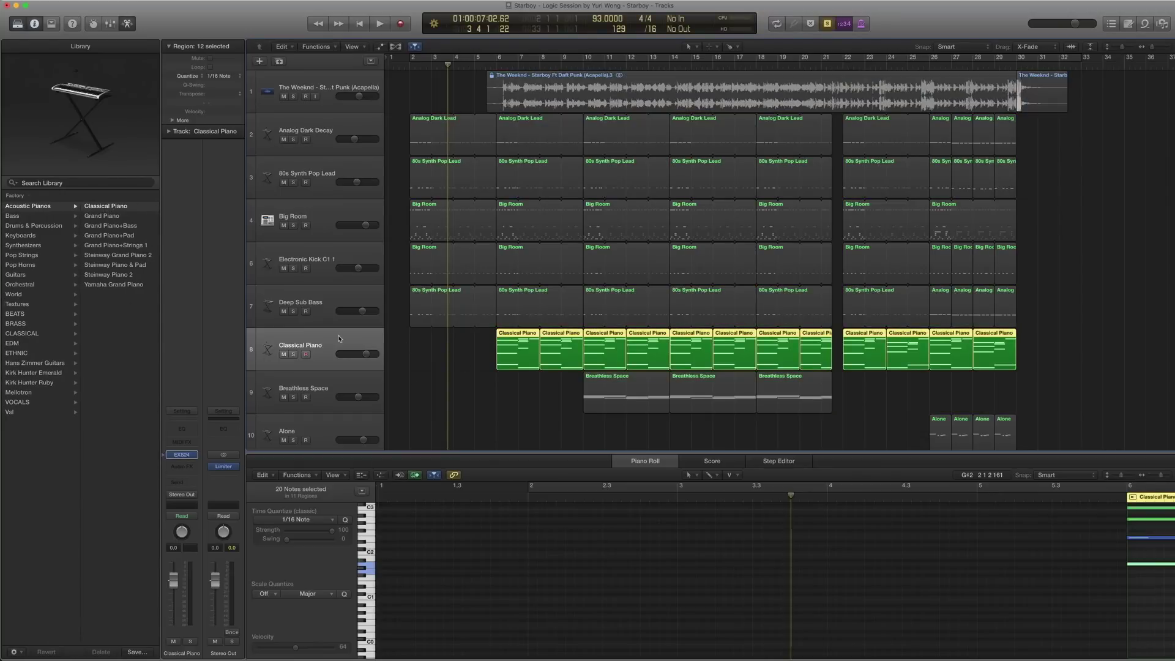
pyautogui.press('space')
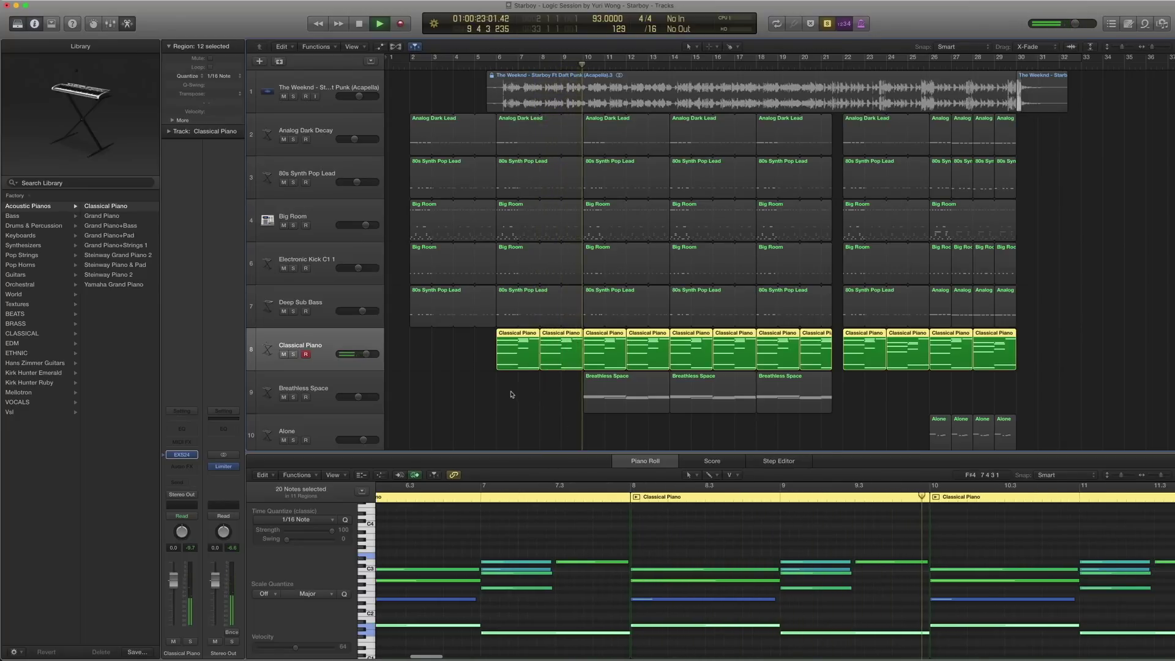
pyautogui.press('space')
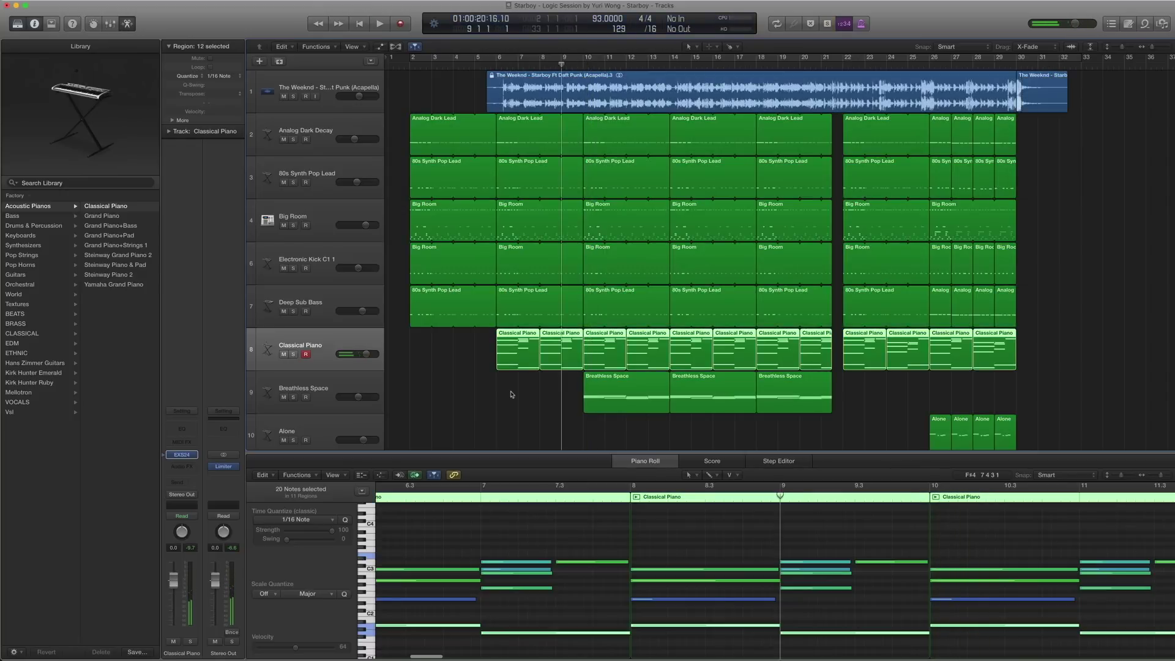
# Replay the unsoloed arrangement from bar 6, then deselect all regions.
pyautogui.press('space')
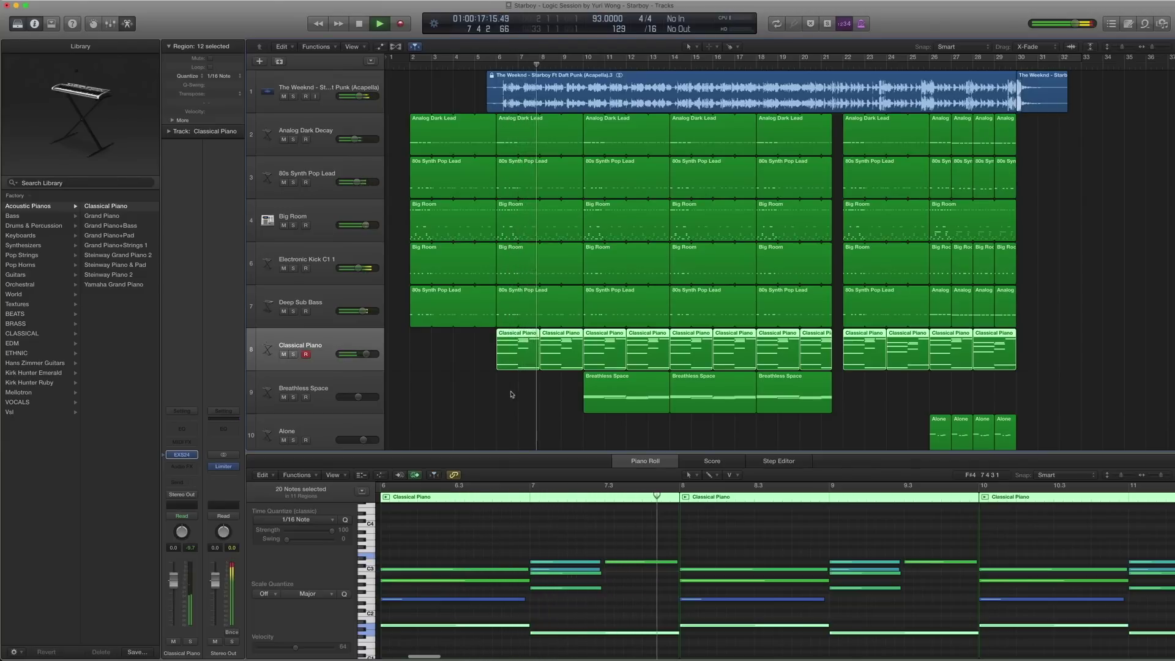
pyautogui.press('space')
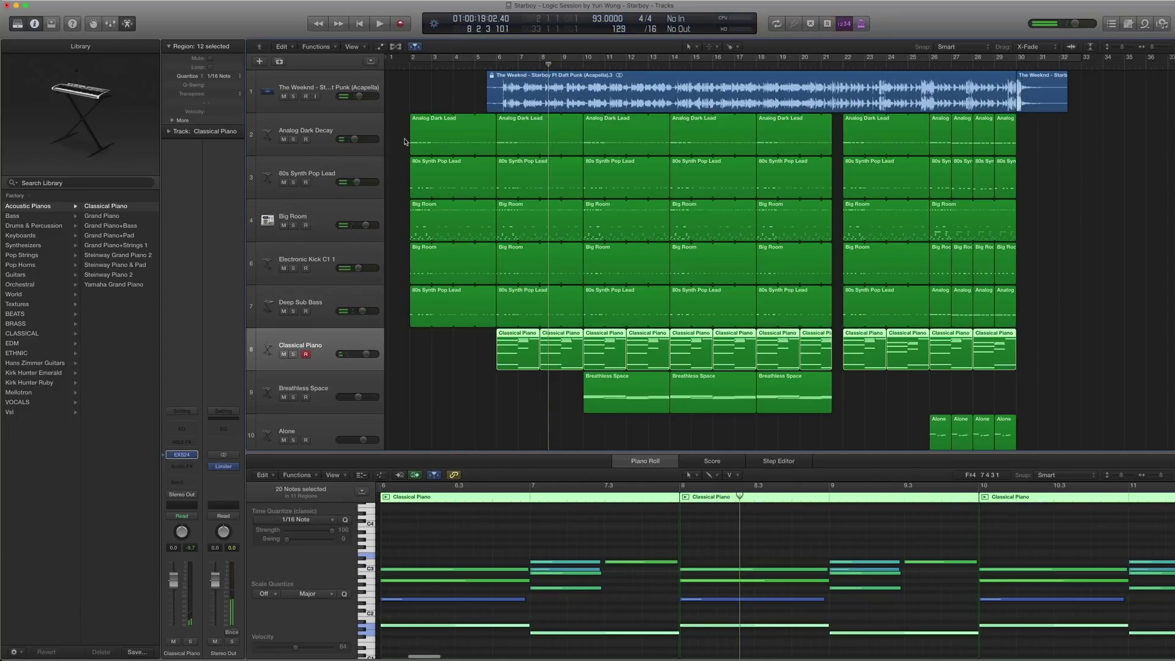
pyautogui.moveTo(403, 140); pyautogui.dragTo(541, 381)
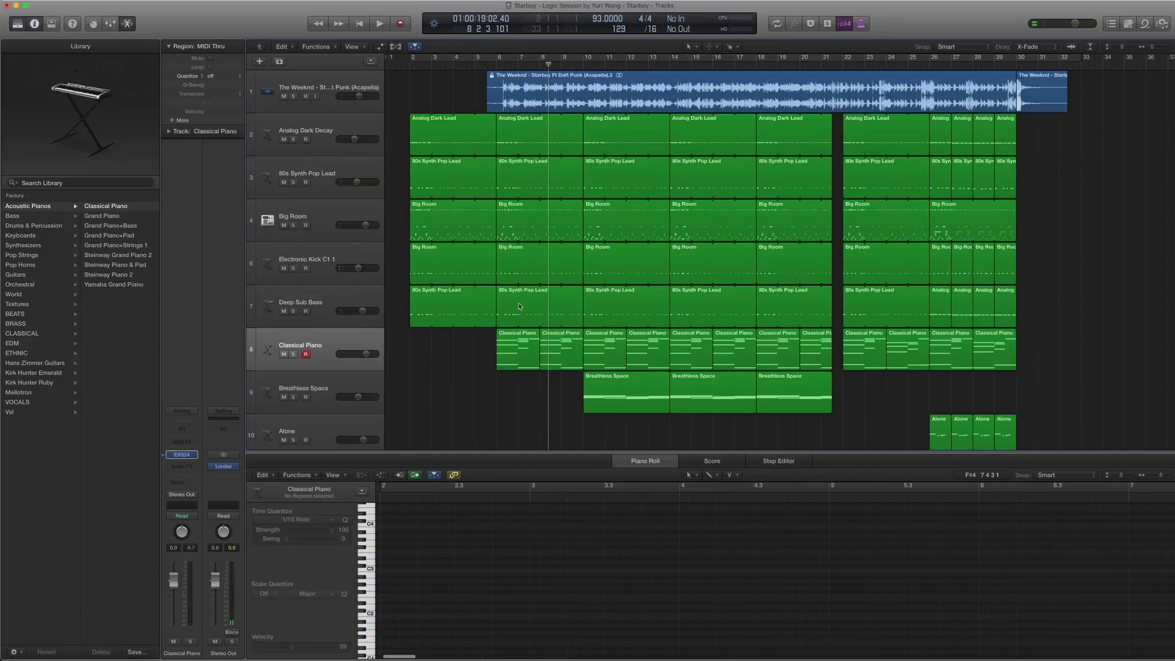
# Open the audio track editor, play the Weeknd acapella from bar 5, then close the editor.
pyautogui.click(552, 396)
pyautogui.doubleClick(500, 263)
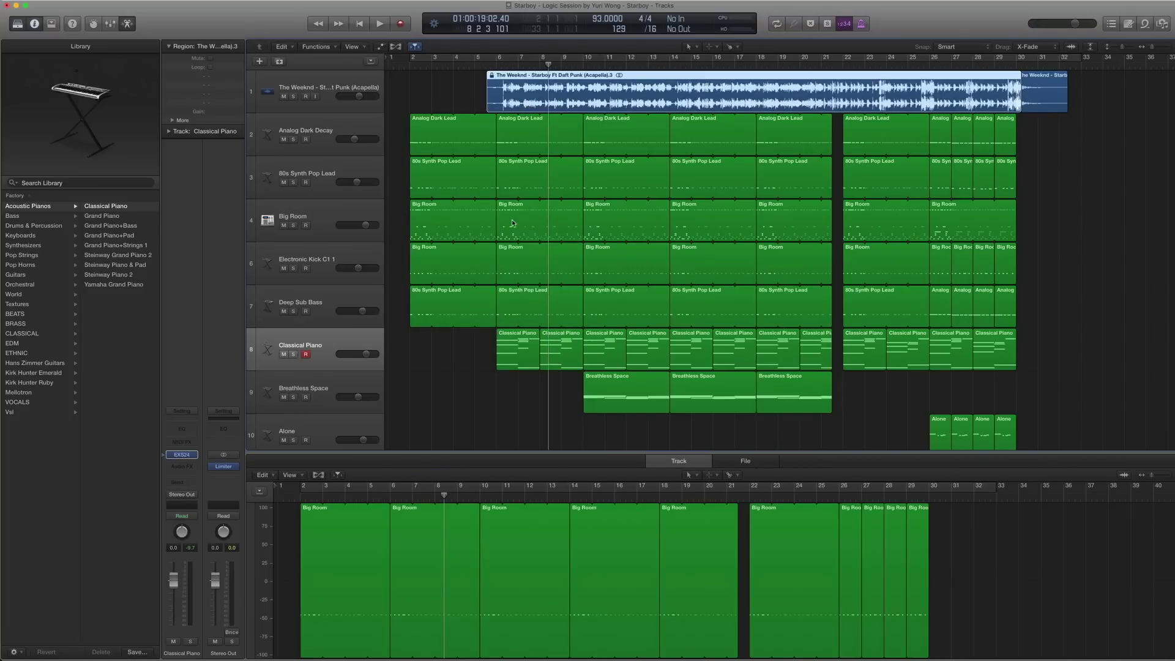
pyautogui.press('Up')
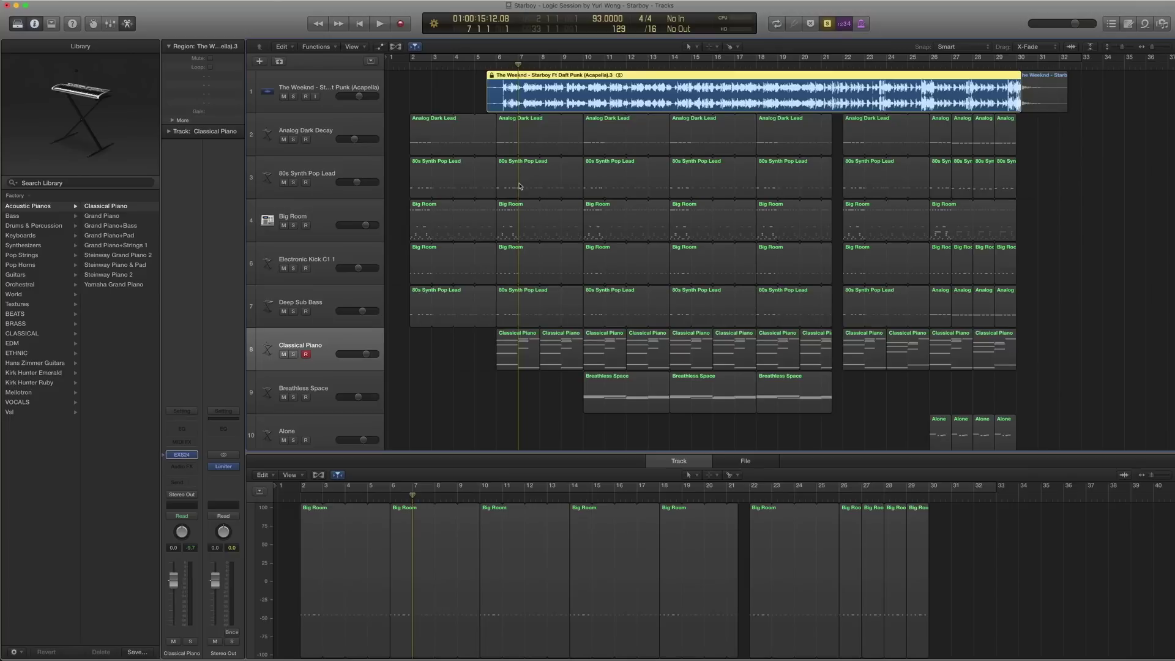
pyautogui.press('space')
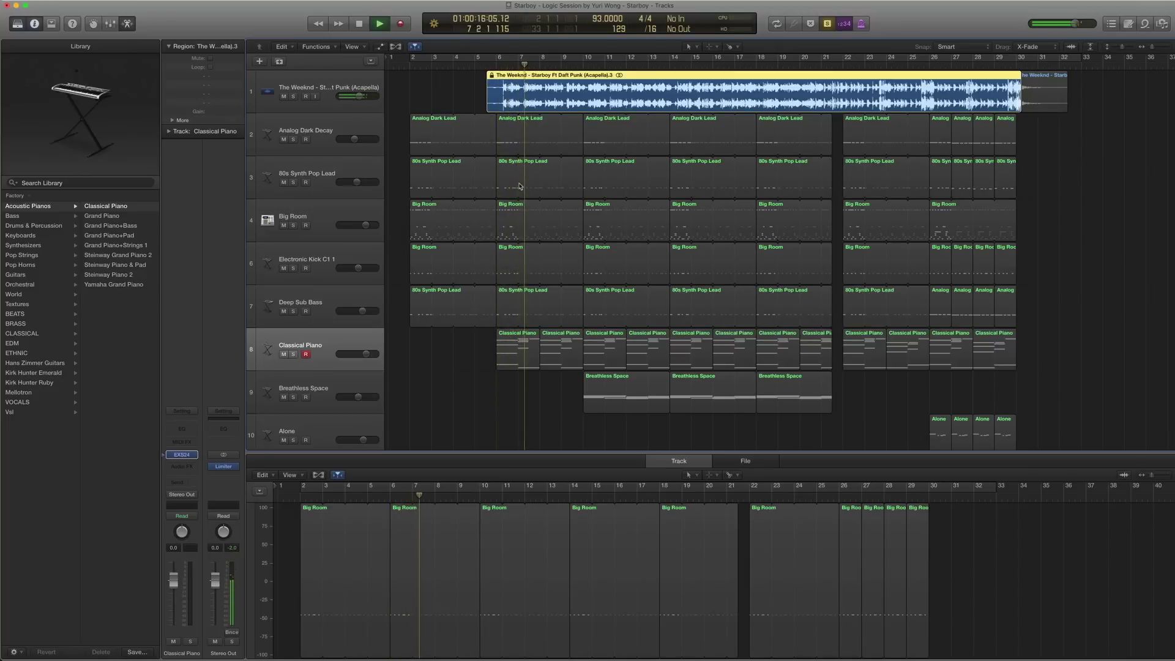
pyautogui.press('super+a')
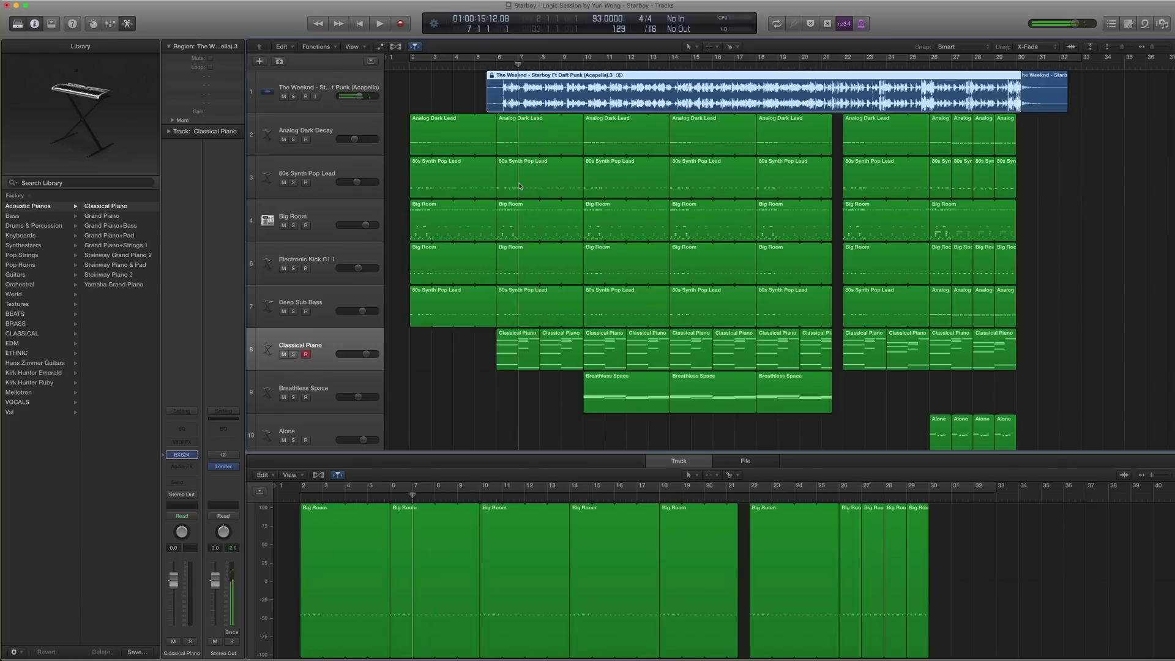
pyautogui.press('space')
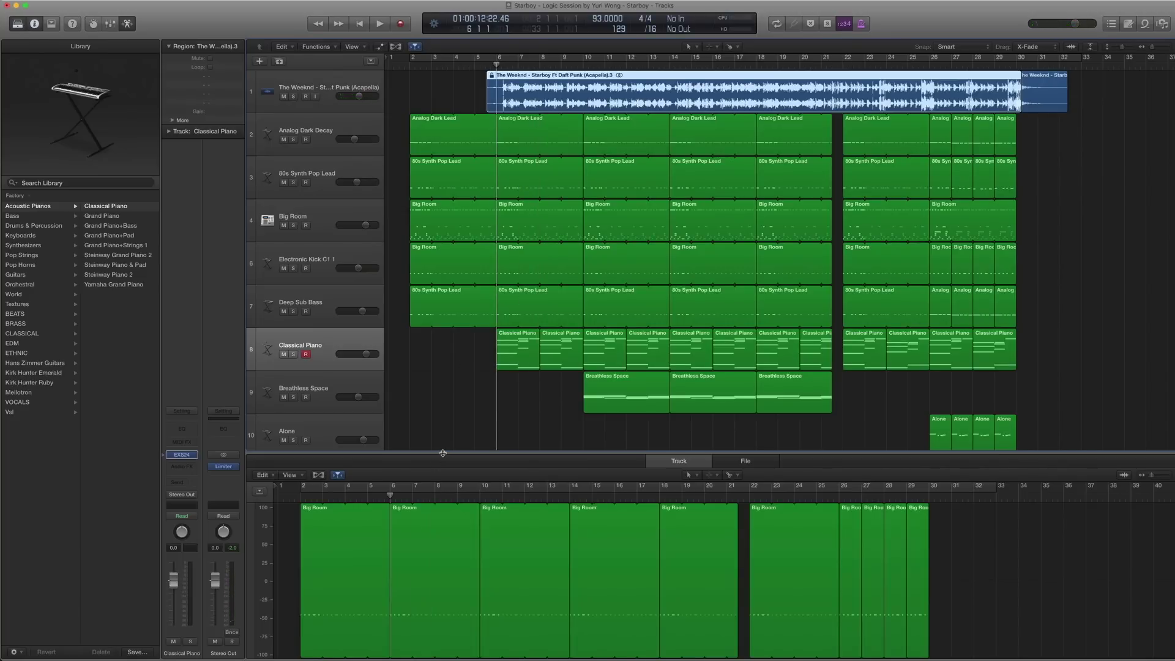
pyautogui.press('e')
# Select the Breathless Space track and inspect its Alchemy synth settings.
pyautogui.click(316, 390)
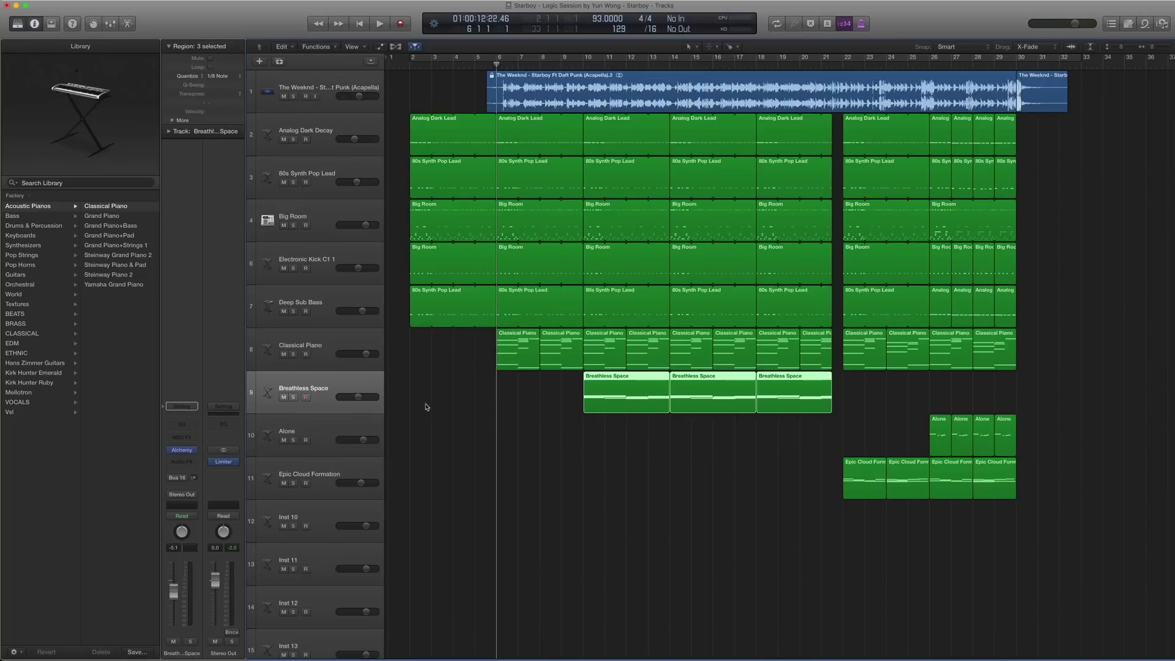
pyautogui.hscroll(3, 474, 406)
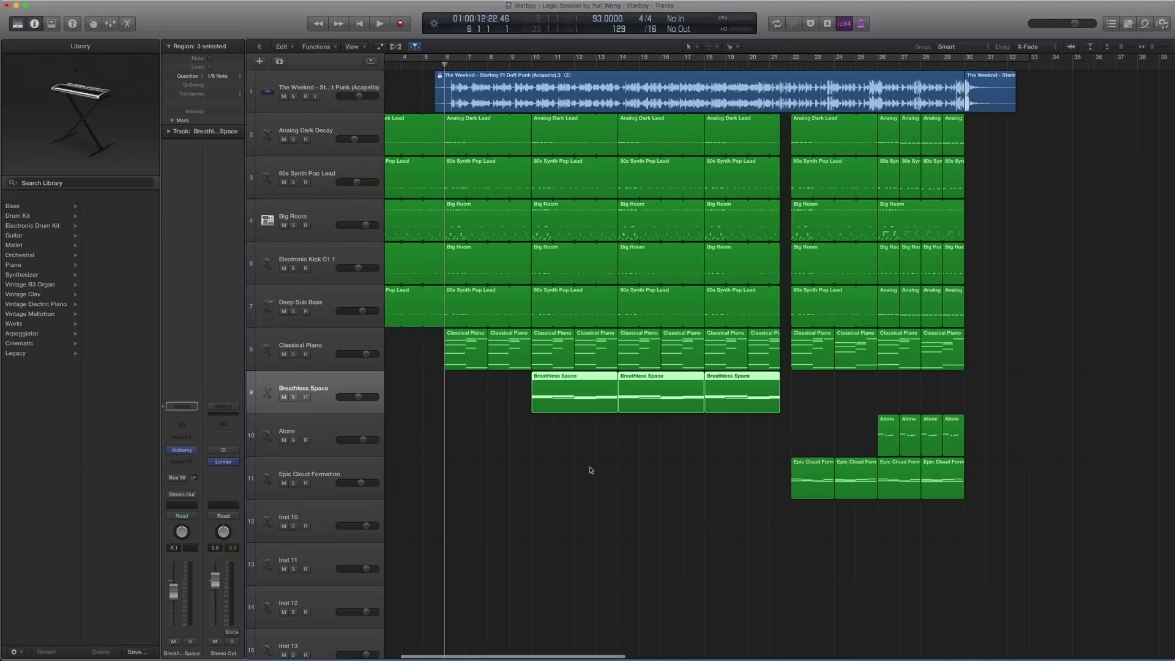
pyautogui.click(181, 452)
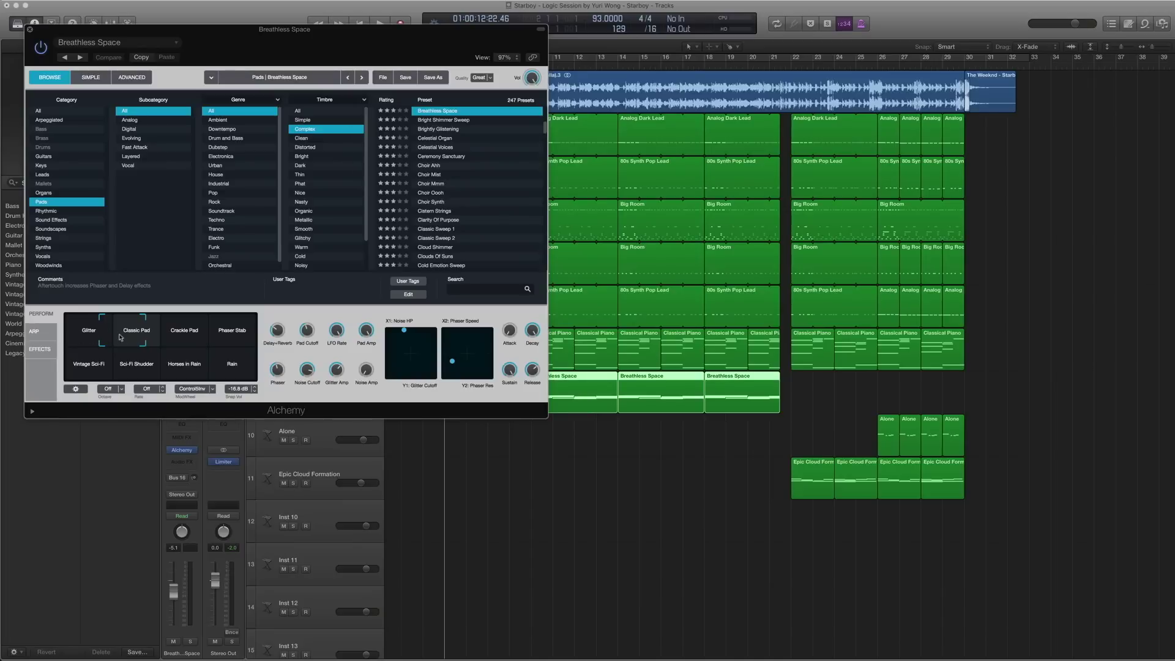
pyautogui.click(29, 30)
# Show the Breathless Space notes in the piano roll, solo the track and play it.
pyautogui.doubleClick(583, 384)
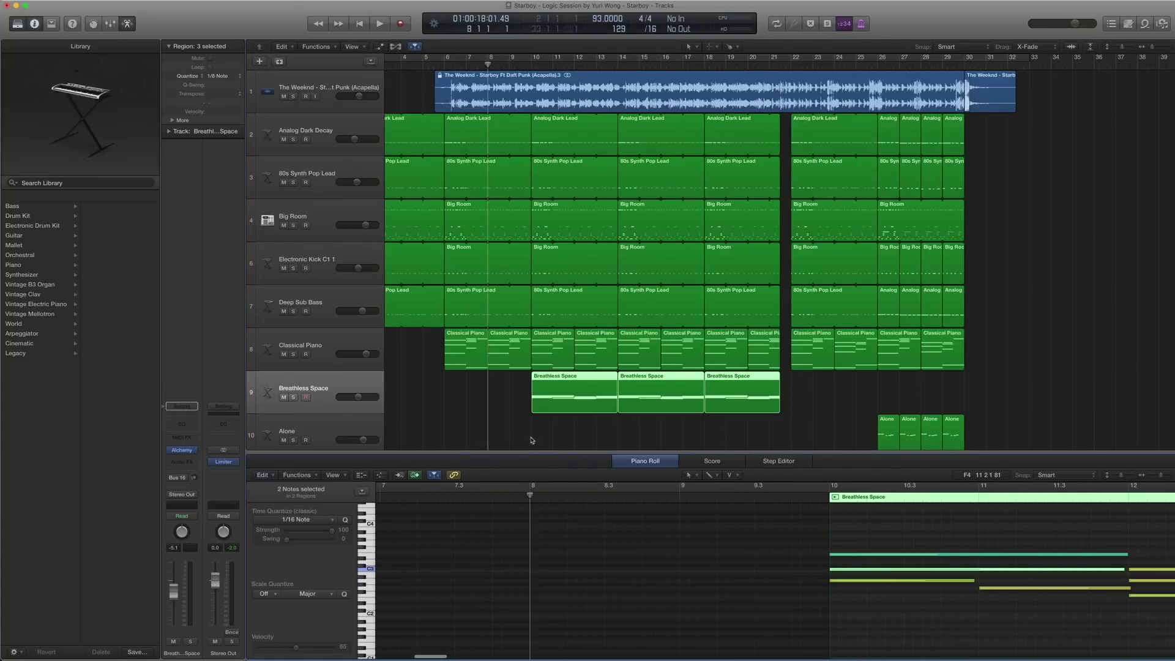
pyautogui.press('space')
pyautogui.press('s')
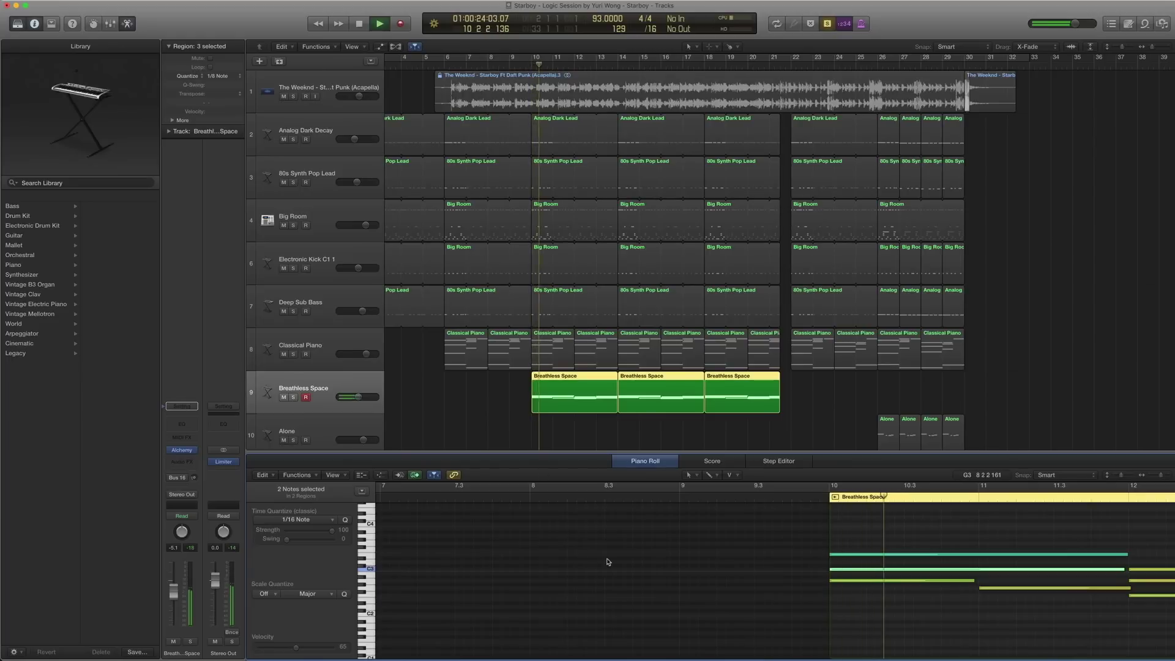
pyautogui.hscroll(5, 611, 561)
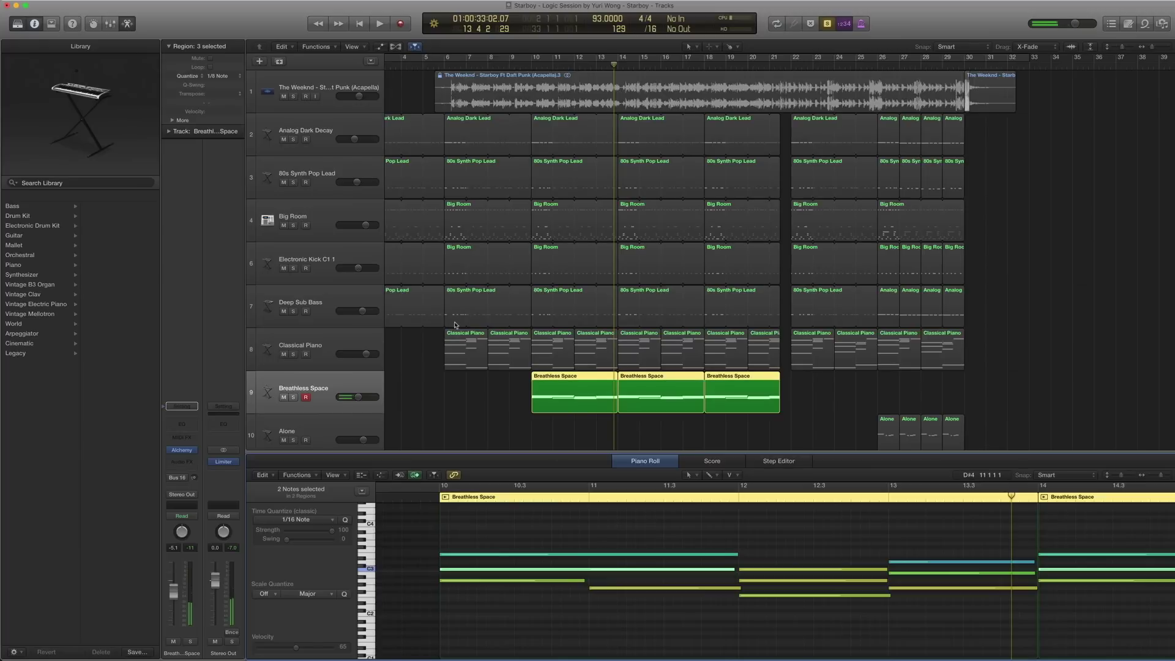
# Add the bar-10 Analog Dark Lead and 80s Synth Pop Lead regions and play from bar 10.
pyautogui.keyDown('shift'); pyautogui.click(537, 145); pyautogui.keyUp('shift')
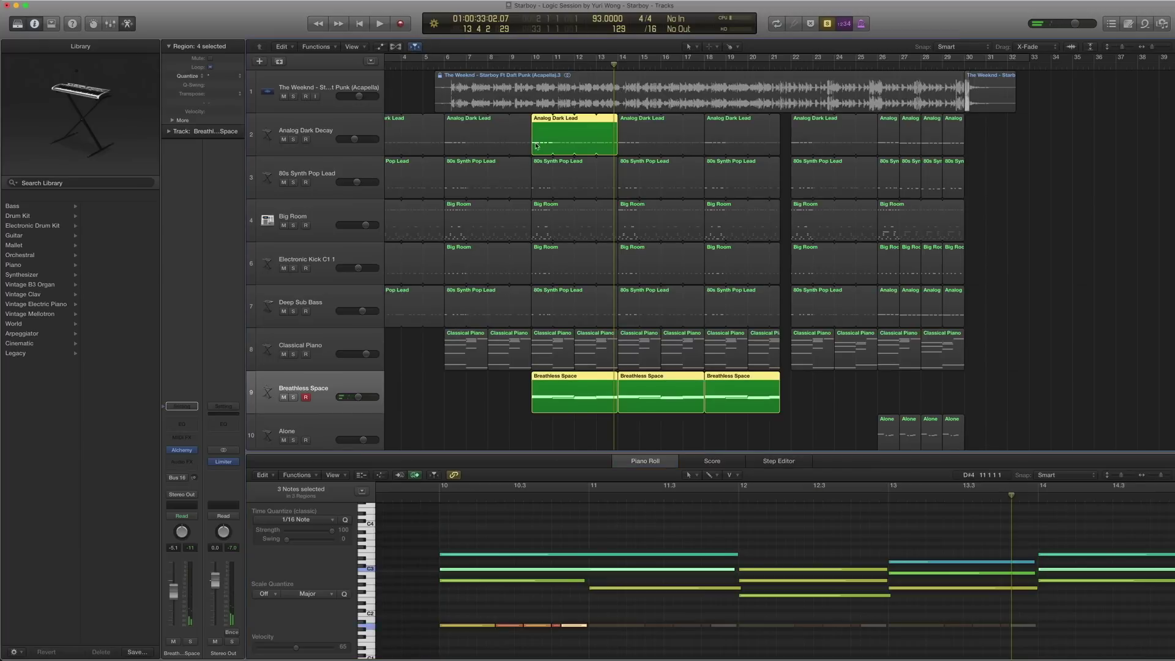
pyautogui.keyDown('shift'); pyautogui.click(537, 186); pyautogui.keyUp('shift')
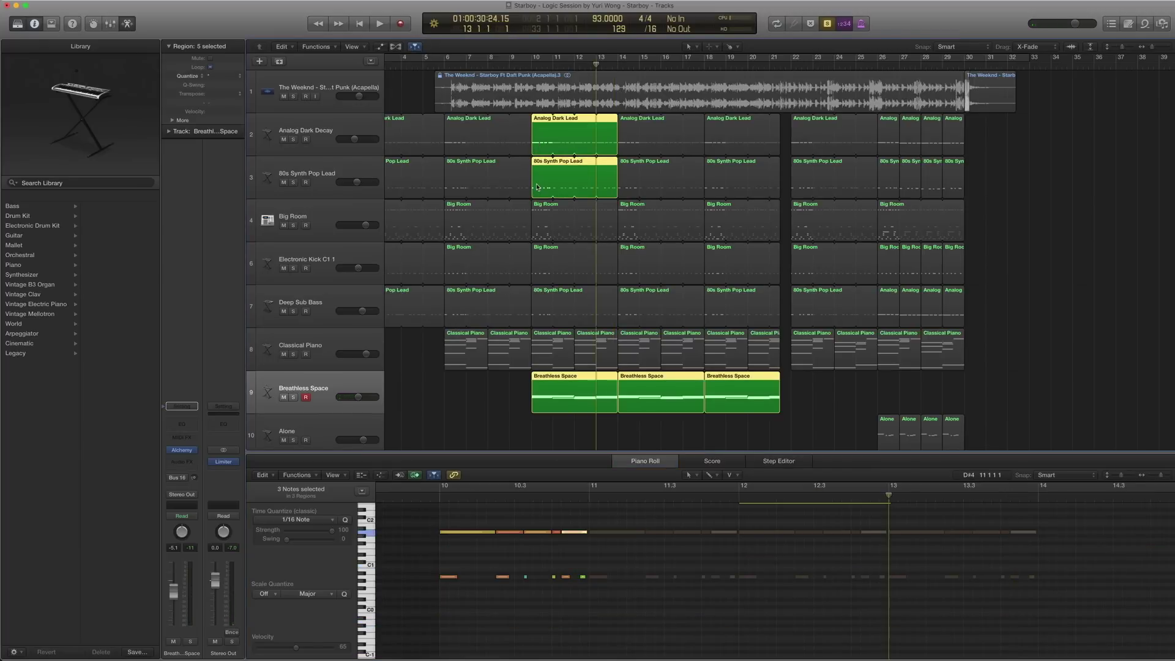
pyautogui.press('Return')
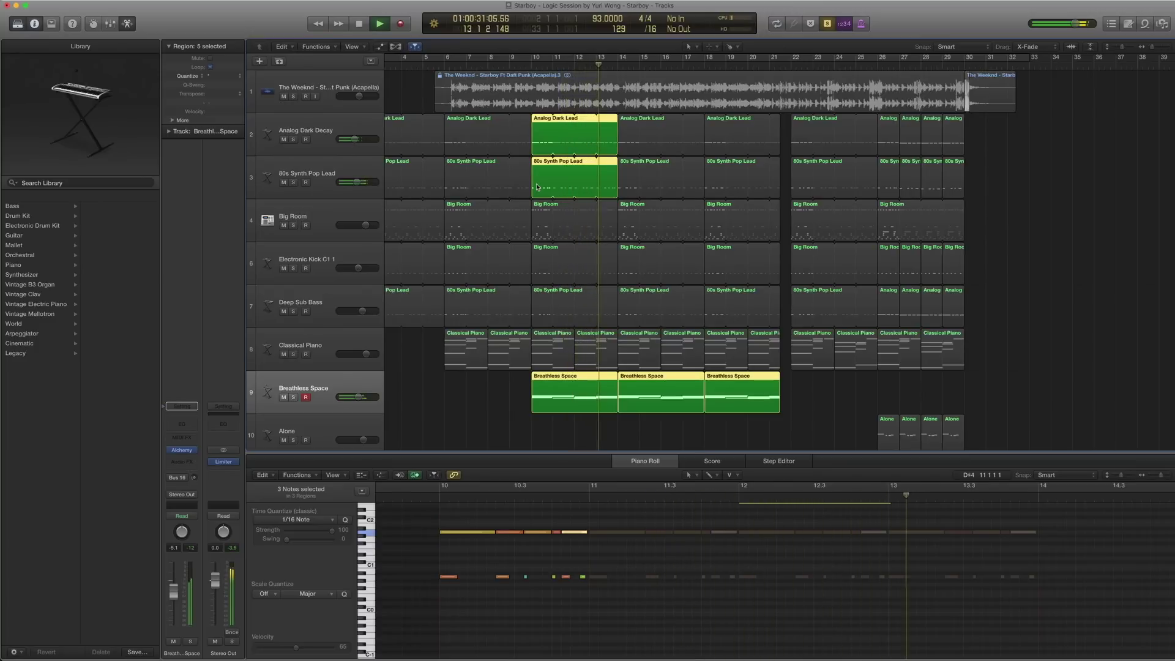
# Stop playback, turn solo off and return the playhead to bar 10.
pyautogui.press('space')
pyautogui.hotkey('ctrl', 's')
pyautogui.press('Return')
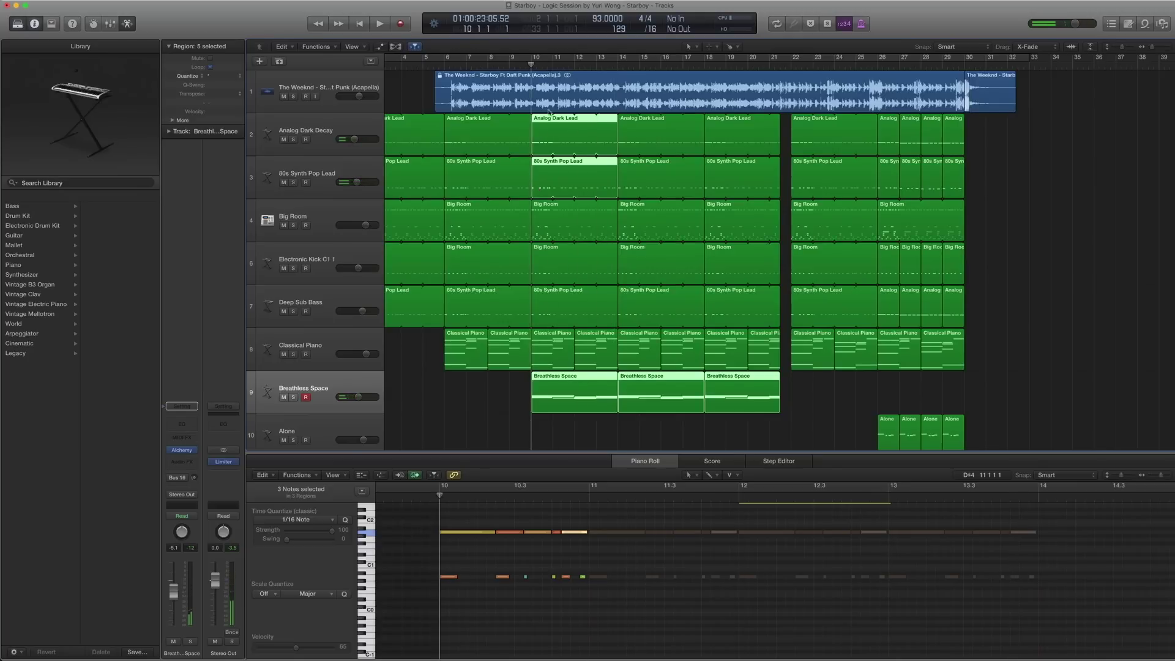
pyautogui.scroll(-2, 606, 167)
pyautogui.hscroll(2, 605, 166)
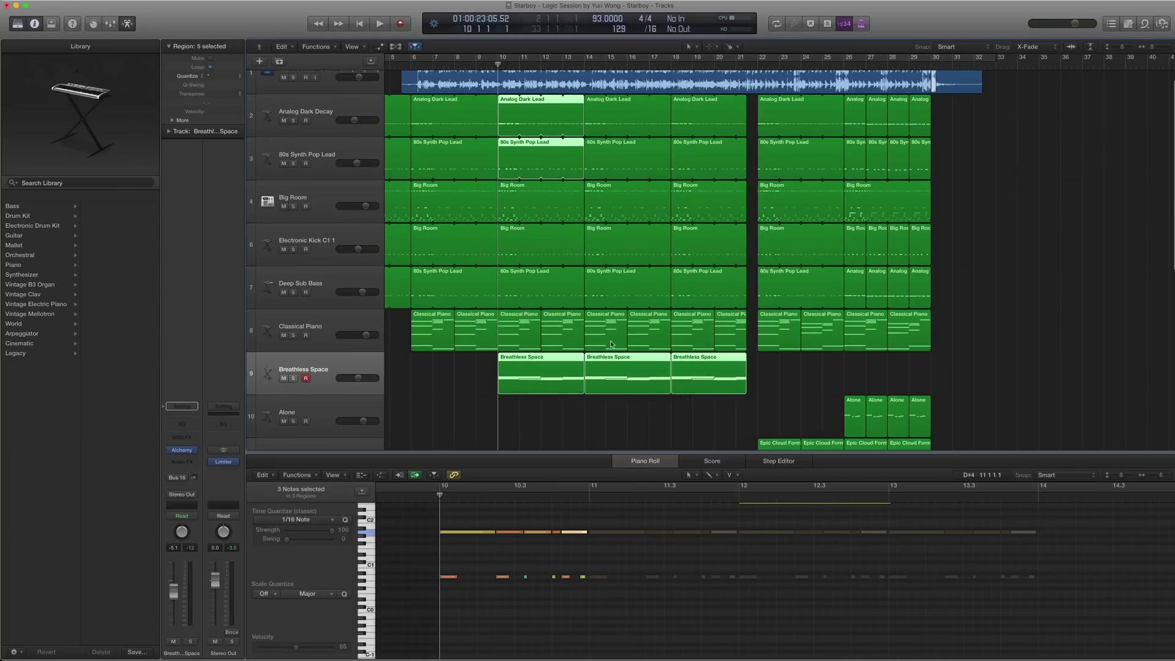
# Marquee-select every track's bar-11 region and start playback.
pyautogui.moveTo(549, 415); pyautogui.dragTo(541, 110)
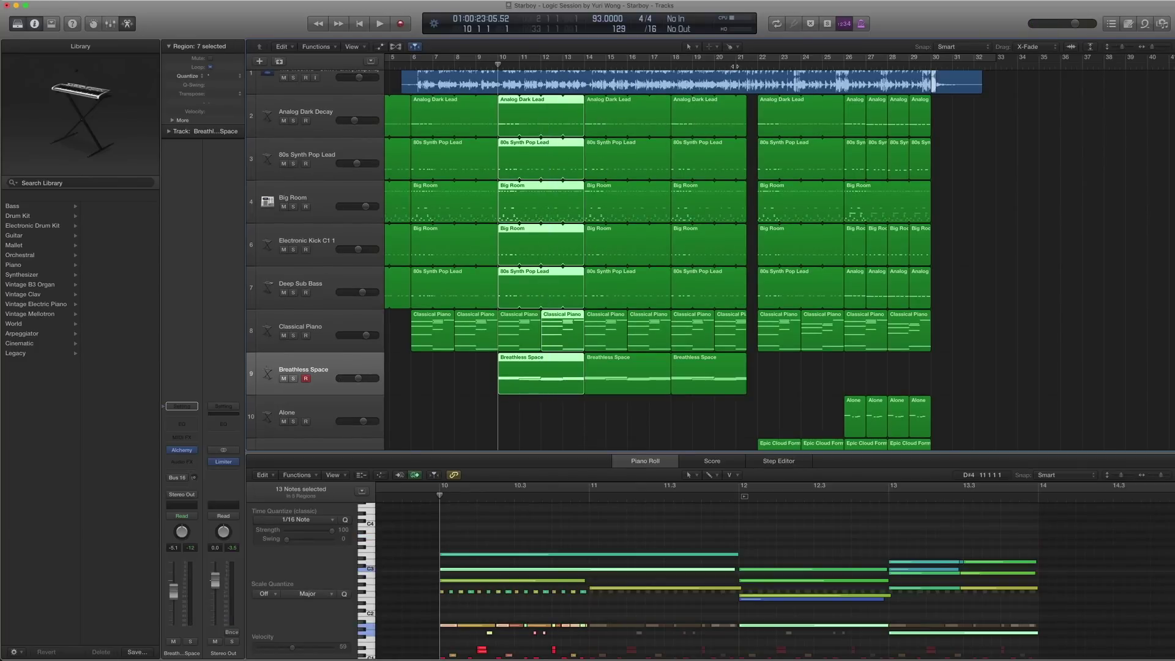
pyautogui.press('space')
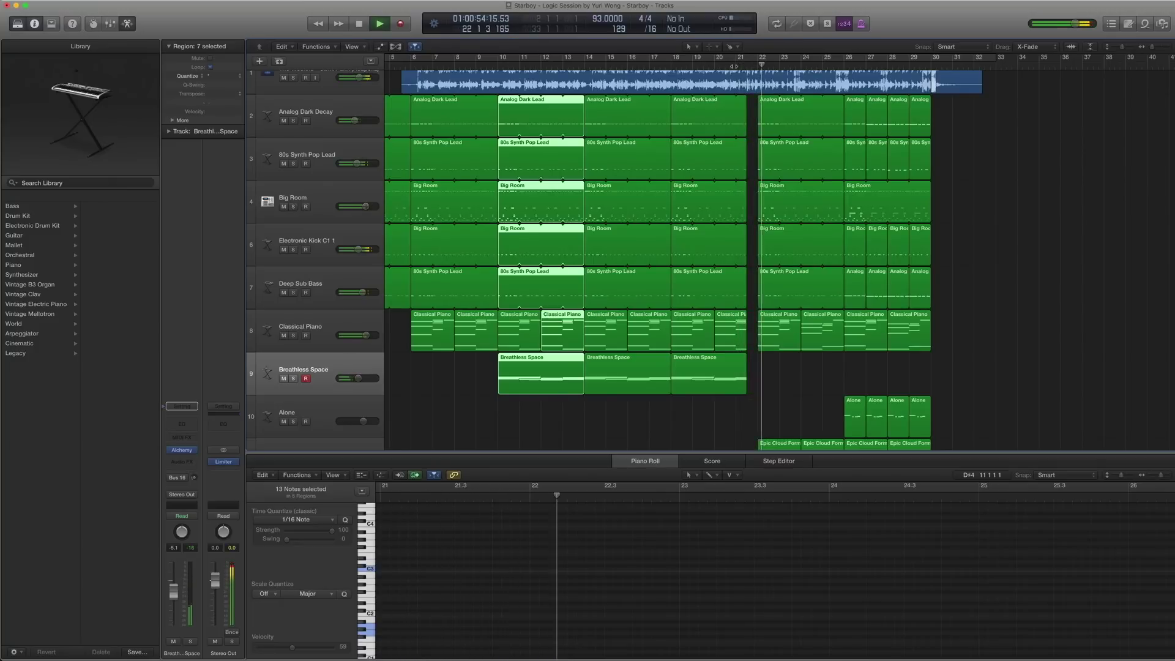
pyautogui.scroll(-2, 783, 188)
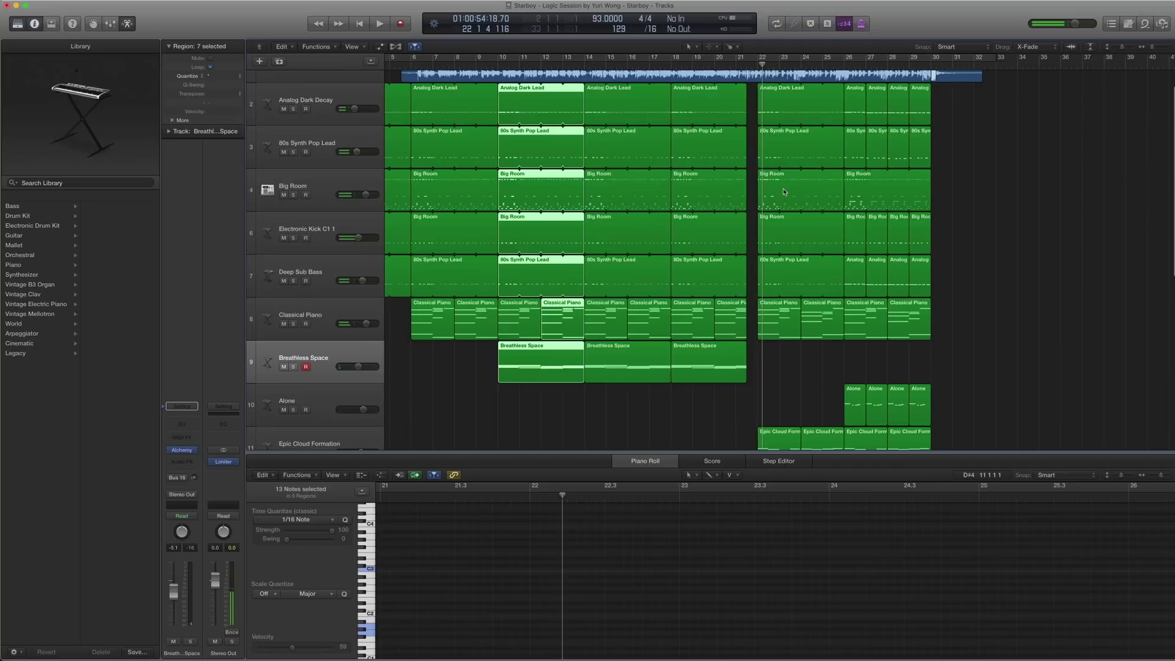
pyautogui.scroll(3, 782, 188)
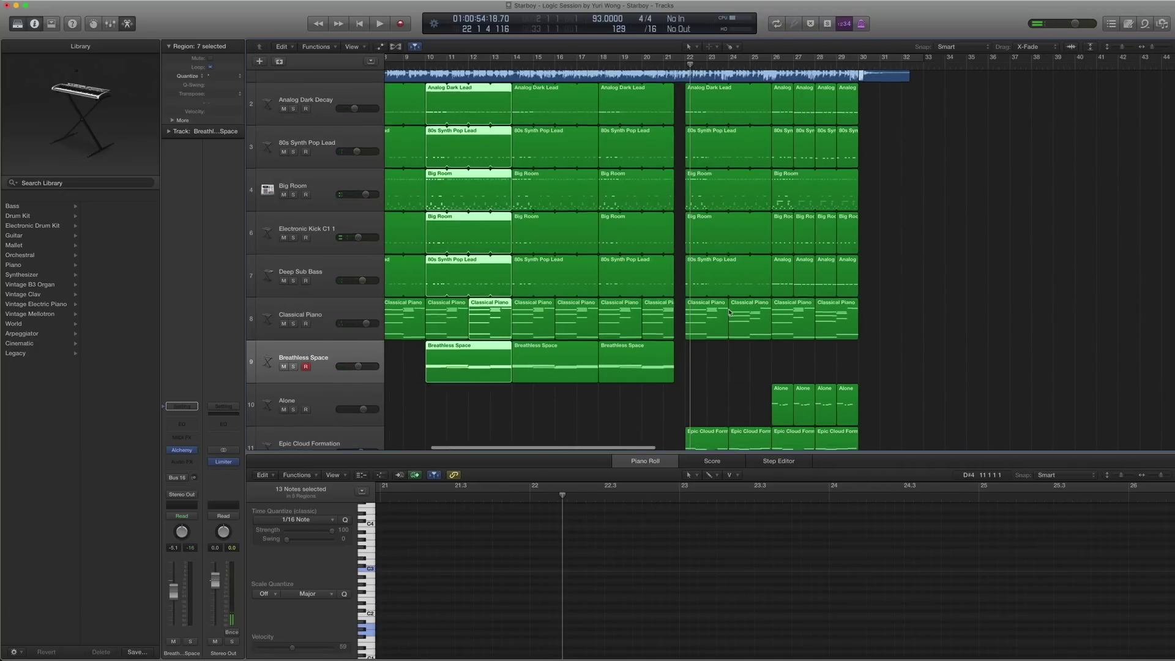
pyautogui.scroll(-3, 712, 292)
pyautogui.scroll(-3, 712, 292)
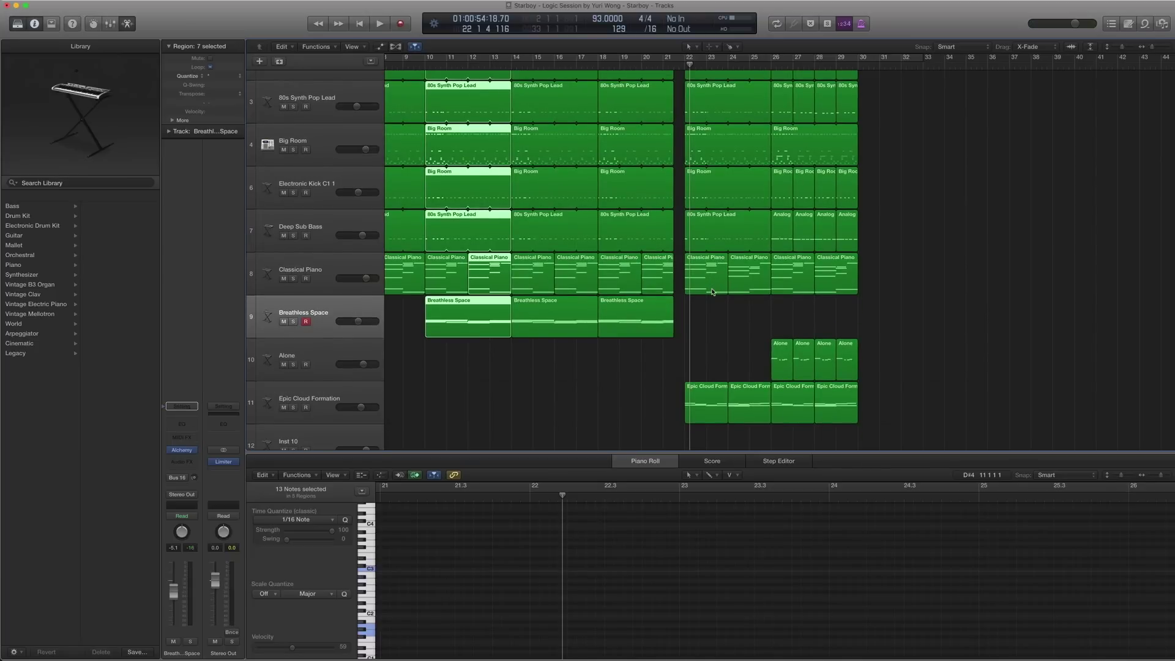
pyautogui.scroll(-2, 713, 287)
# Select the Epic Cloud Formation track and inspect its Alchemy synth settings.
pyautogui.click(713, 390)
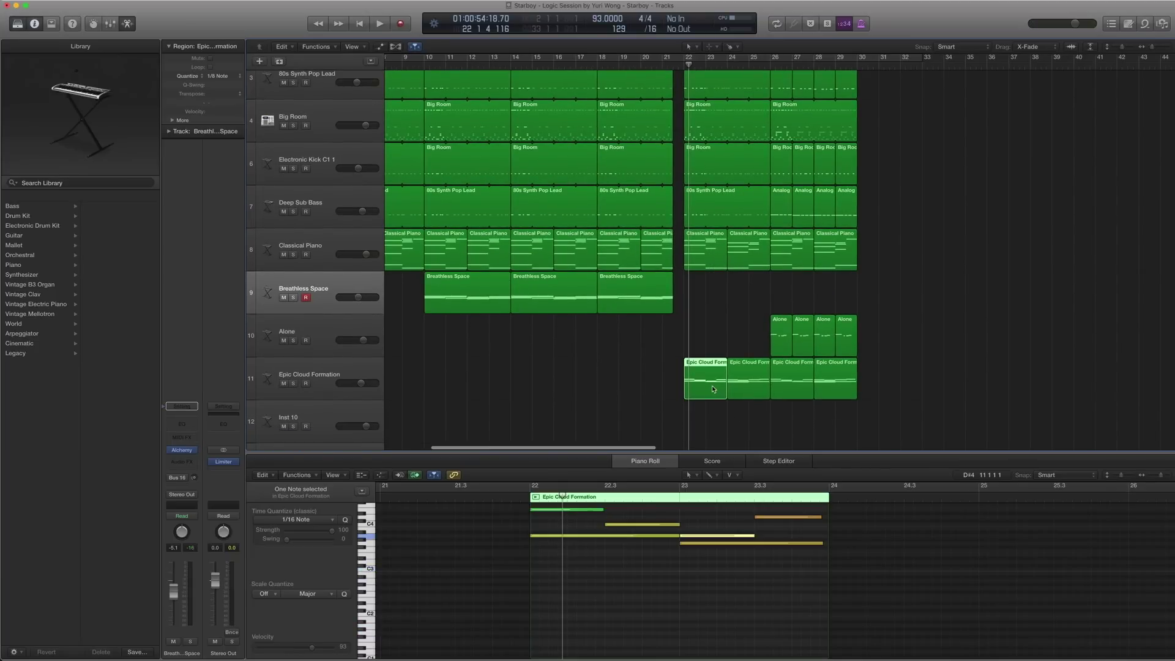
pyautogui.click(351, 377)
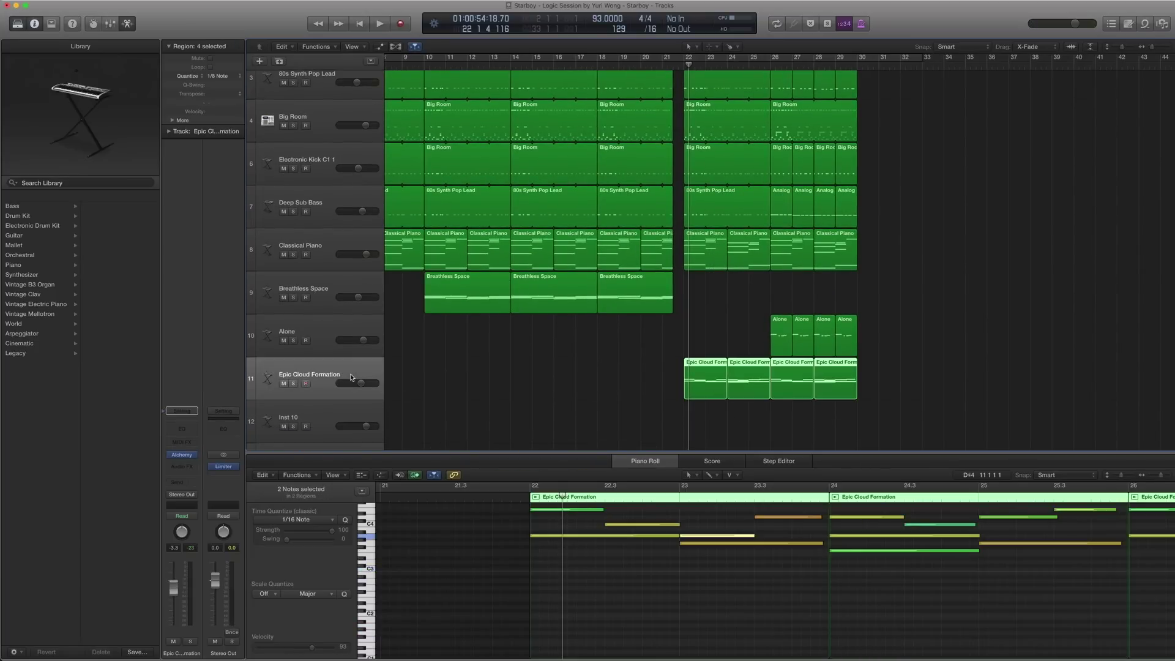
pyautogui.click(183, 456)
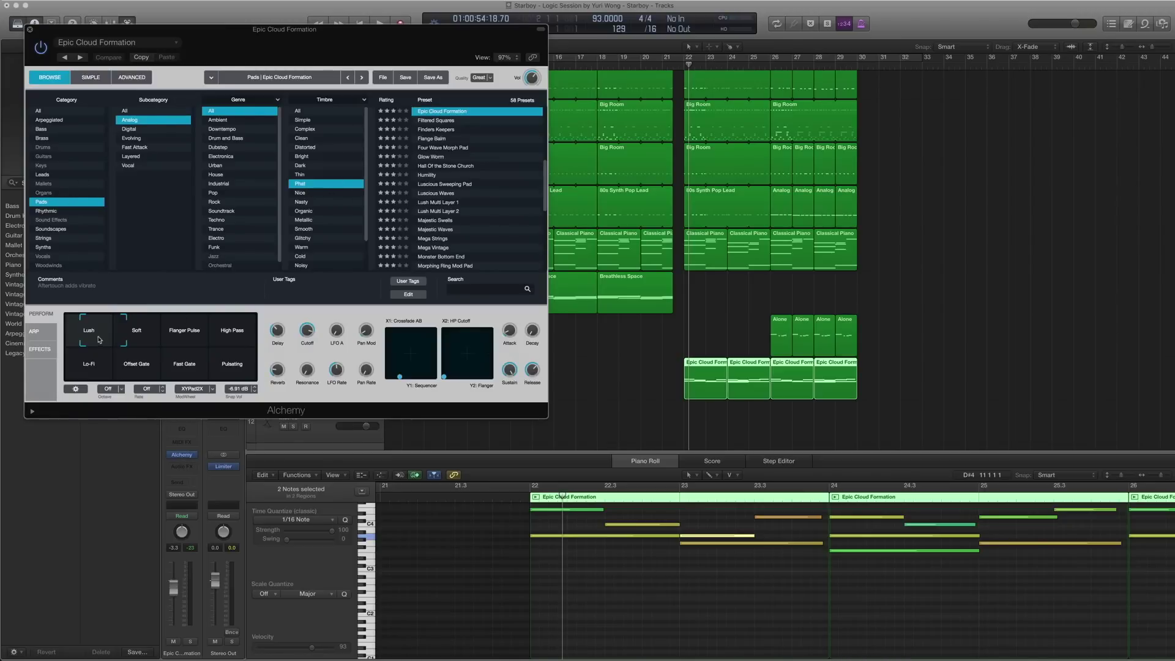
pyautogui.click(30, 32)
# Solo the Epic Cloud Formation region and play it from bar 22.
pyautogui.click(596, 382)
pyautogui.click(833, 379)
pyautogui.press('s')
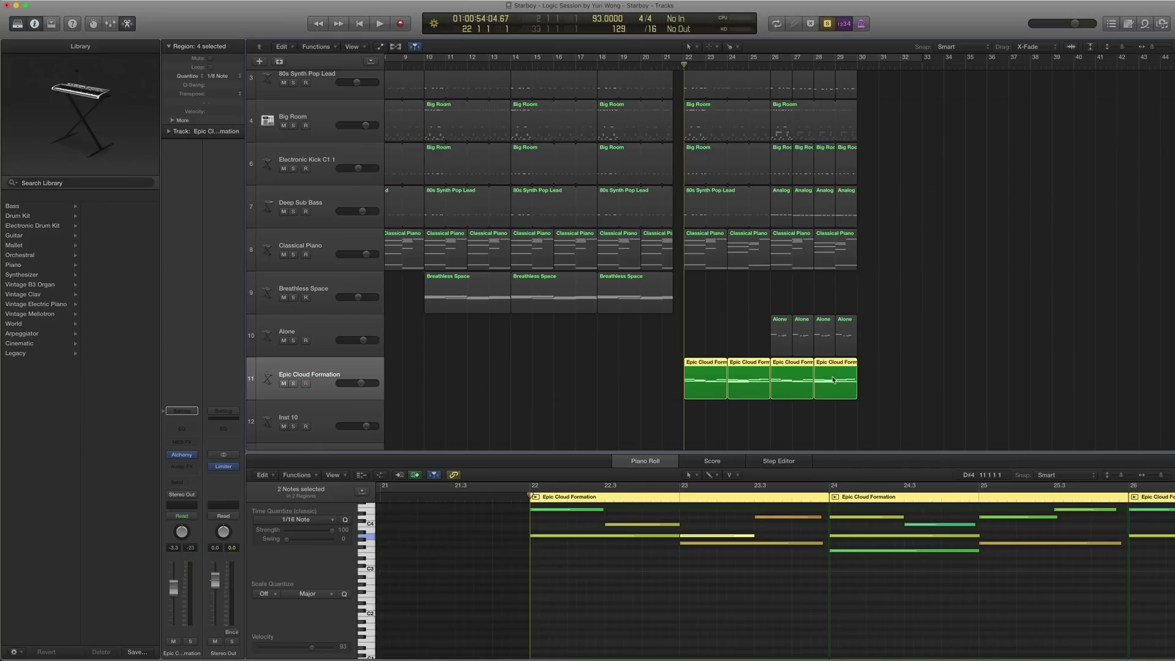
pyautogui.press('space')
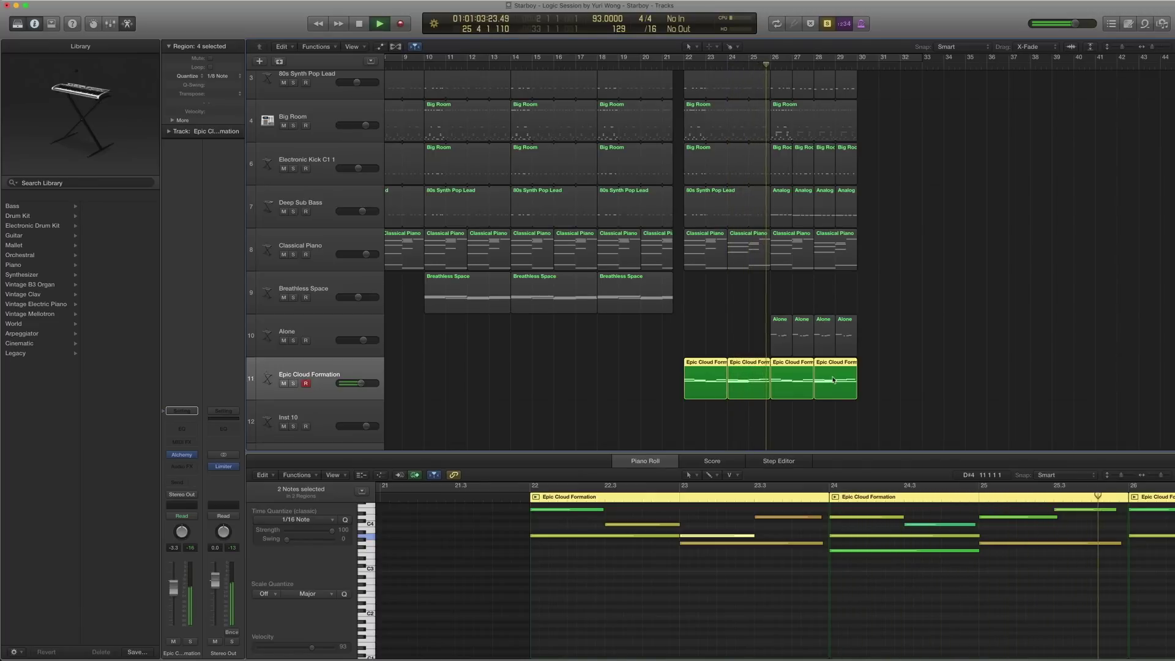
pyautogui.scroll(-3, 597, 120)
pyautogui.hscroll(3, 598, 119)
pyautogui.scroll(5, 597, 121)
# Select the bar-22 Analog Dark Lead, 80s Synth Pop Lead and Big Room regions and play them.
pyautogui.click(584, 141)
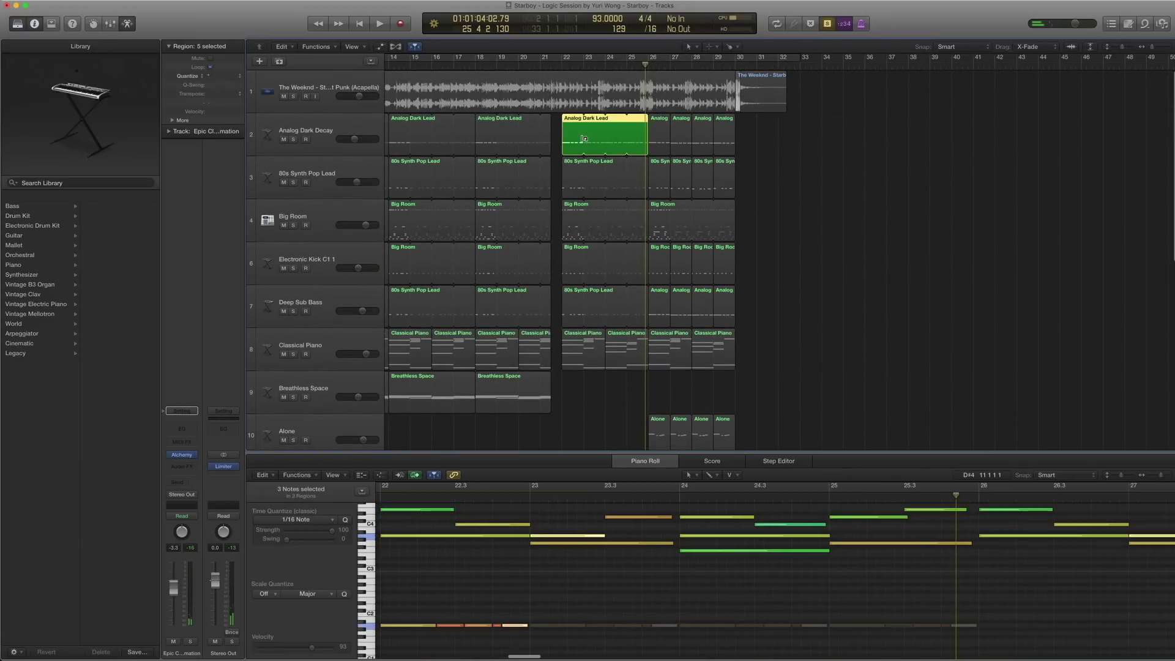
pyautogui.keyDown('shift'); pyautogui.click(567, 174); pyautogui.keyUp('shift')
pyautogui.keyDown('shift'); pyautogui.click(569, 228); pyautogui.keyUp('shift')
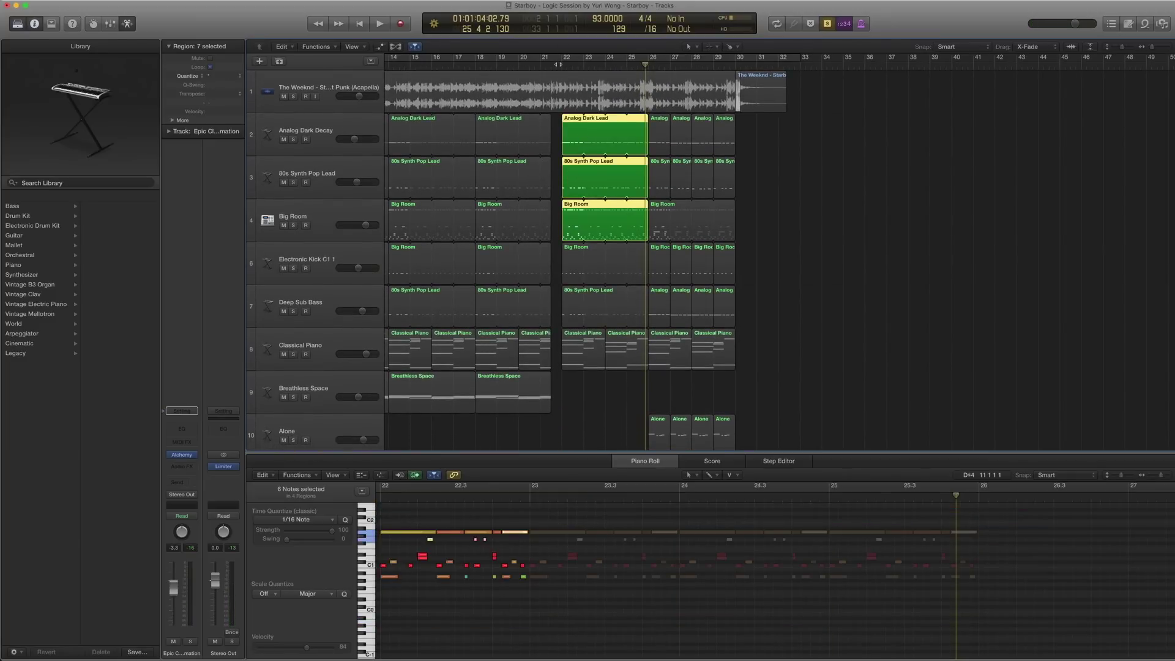
pyautogui.press('space')
pyautogui.scroll(-3, 578, 237)
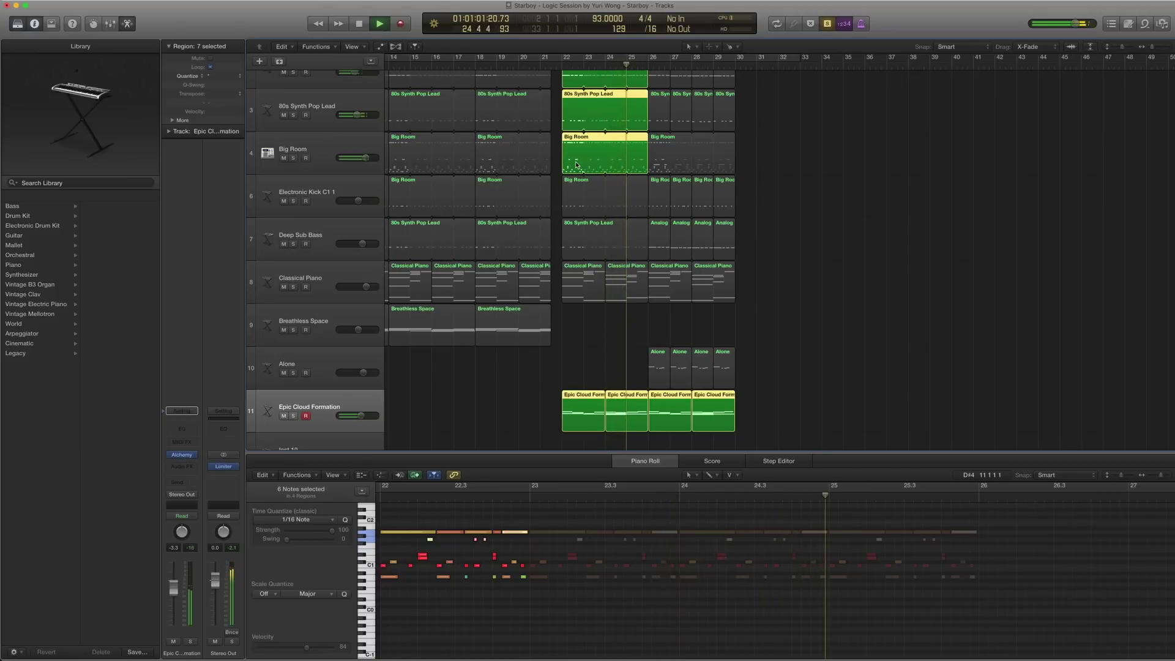
# Play the two Classical Piano regions at bars 22–24 from their start.
pyautogui.press('space')
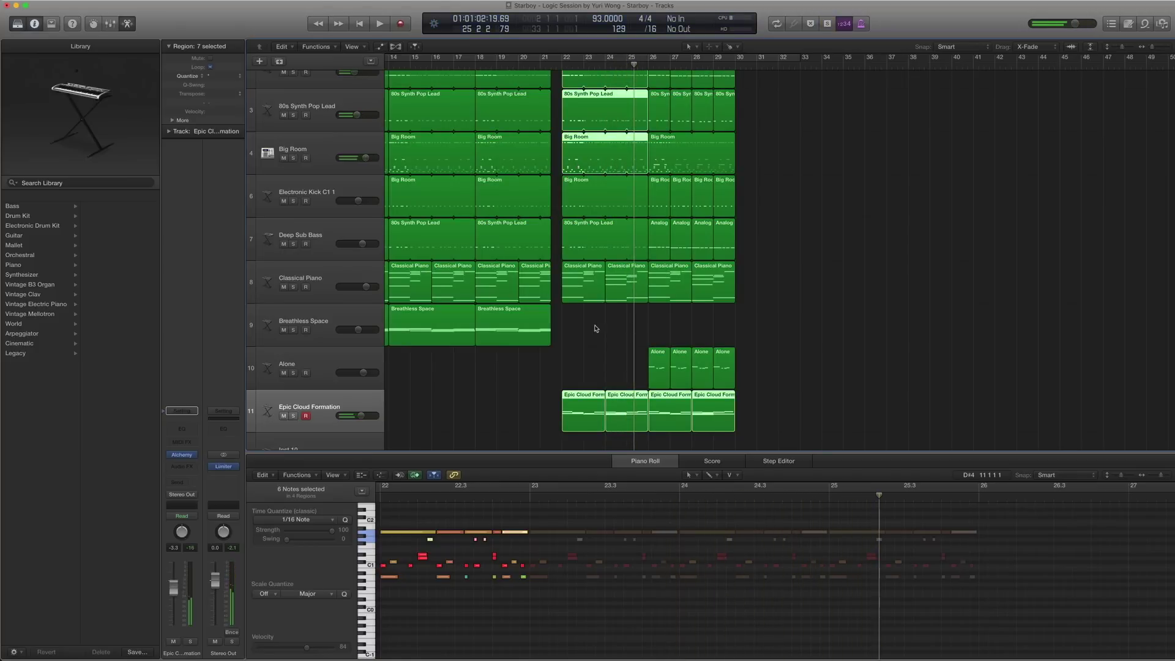
pyautogui.click(583, 285)
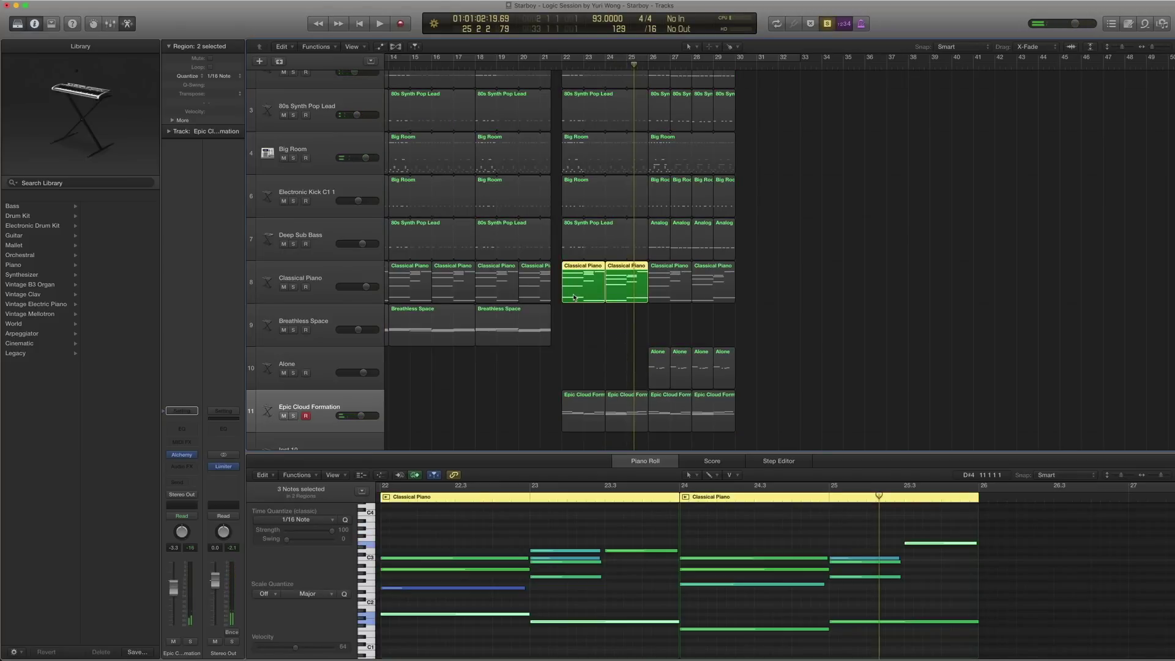
pyautogui.press('Return')
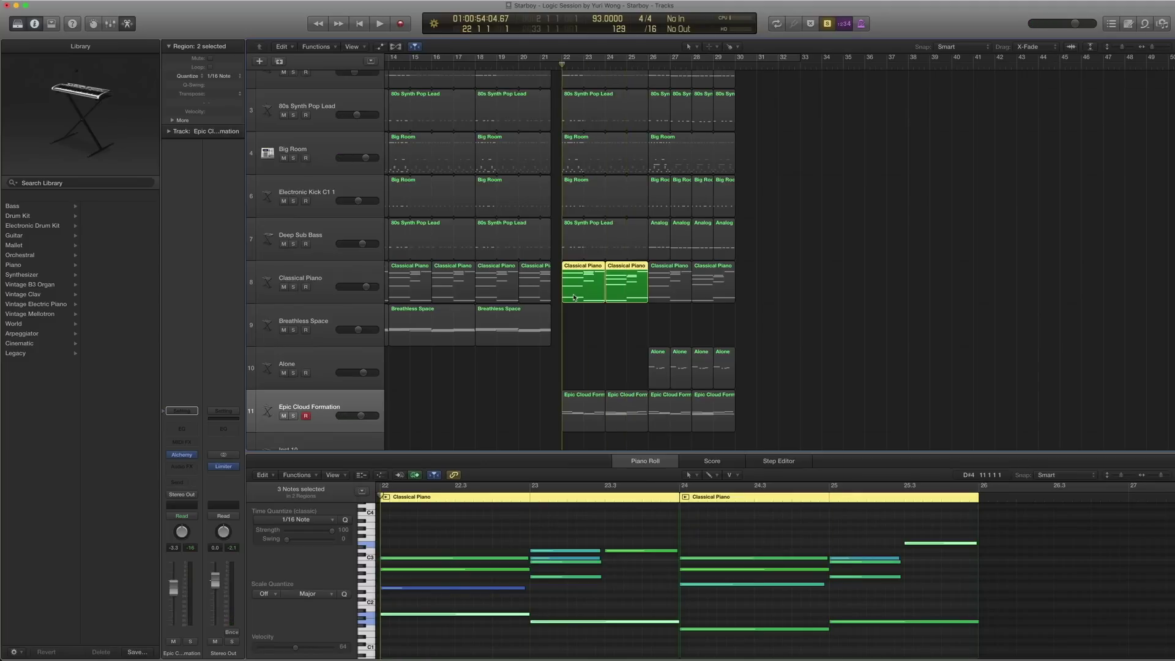
pyautogui.press('space')
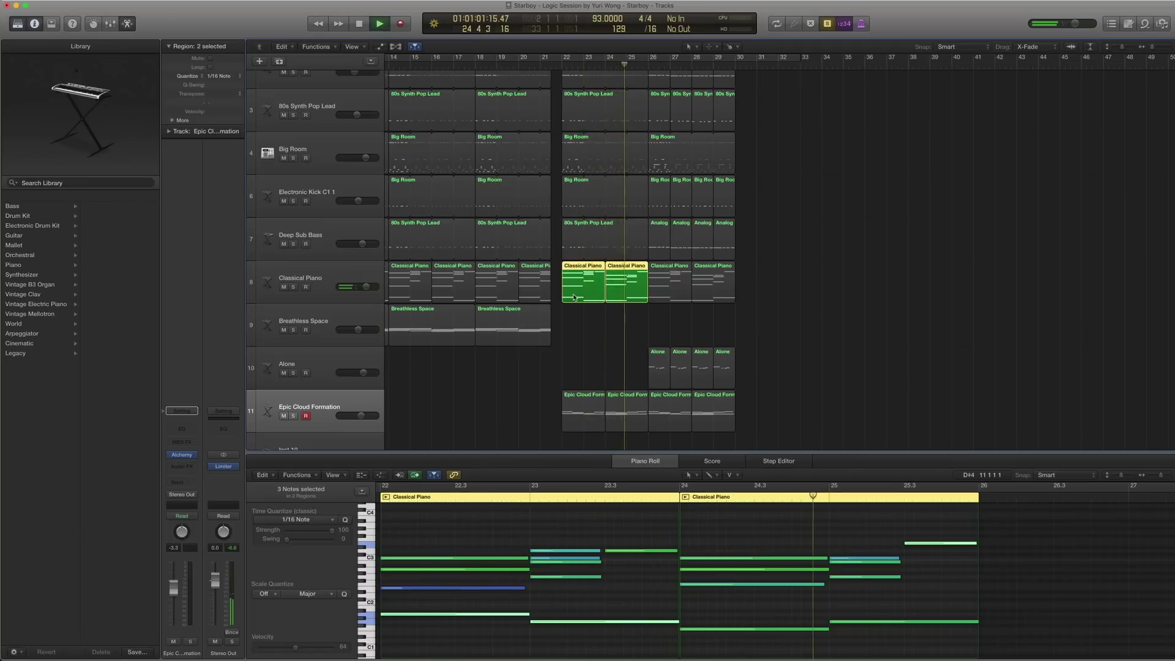
pyautogui.press('space')
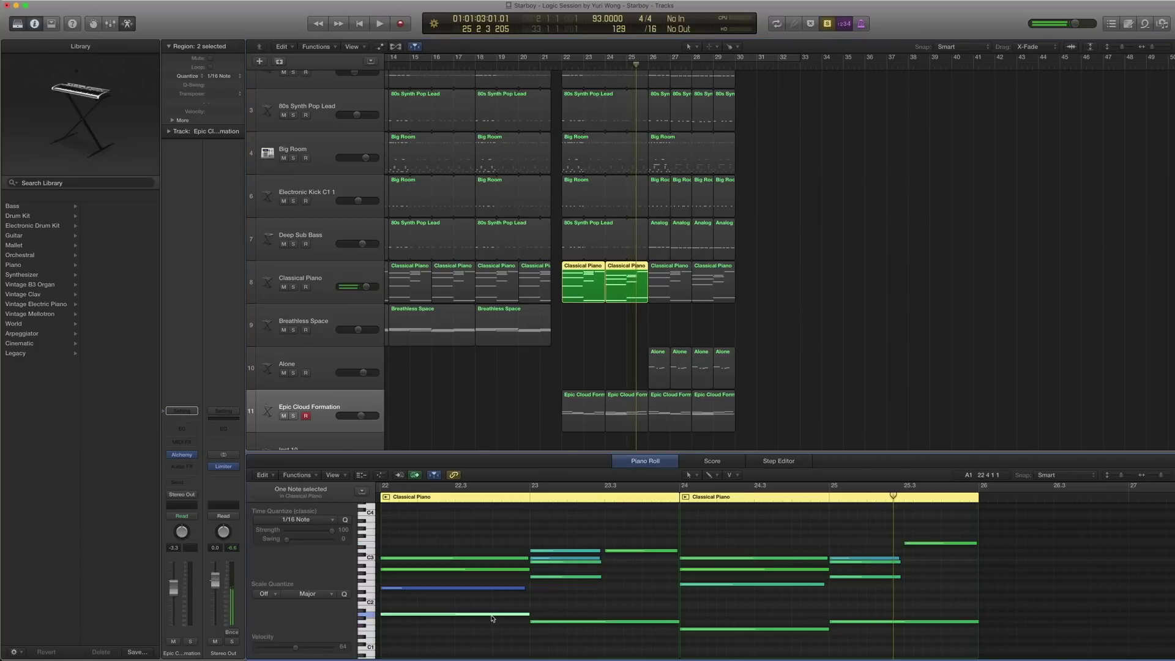
# Audition the low piano notes: G1 at bar 23, F1 at bar 24, G1 at bar 25.
pyautogui.click(547, 624)
pyautogui.click(547, 624)
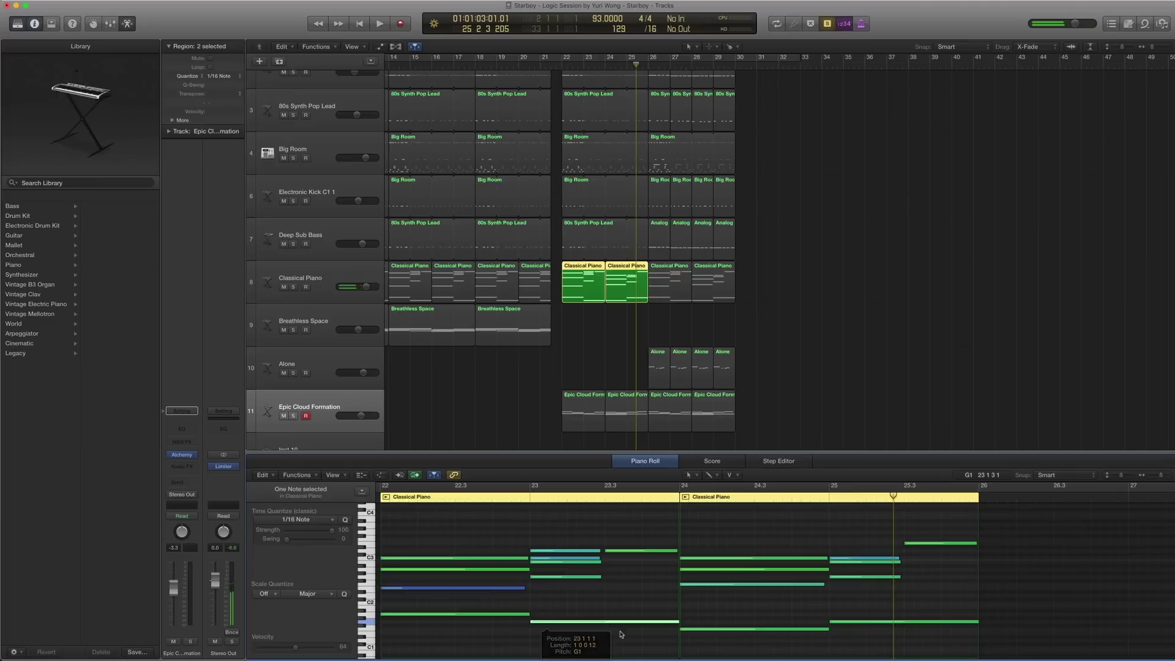
pyautogui.click(685, 630)
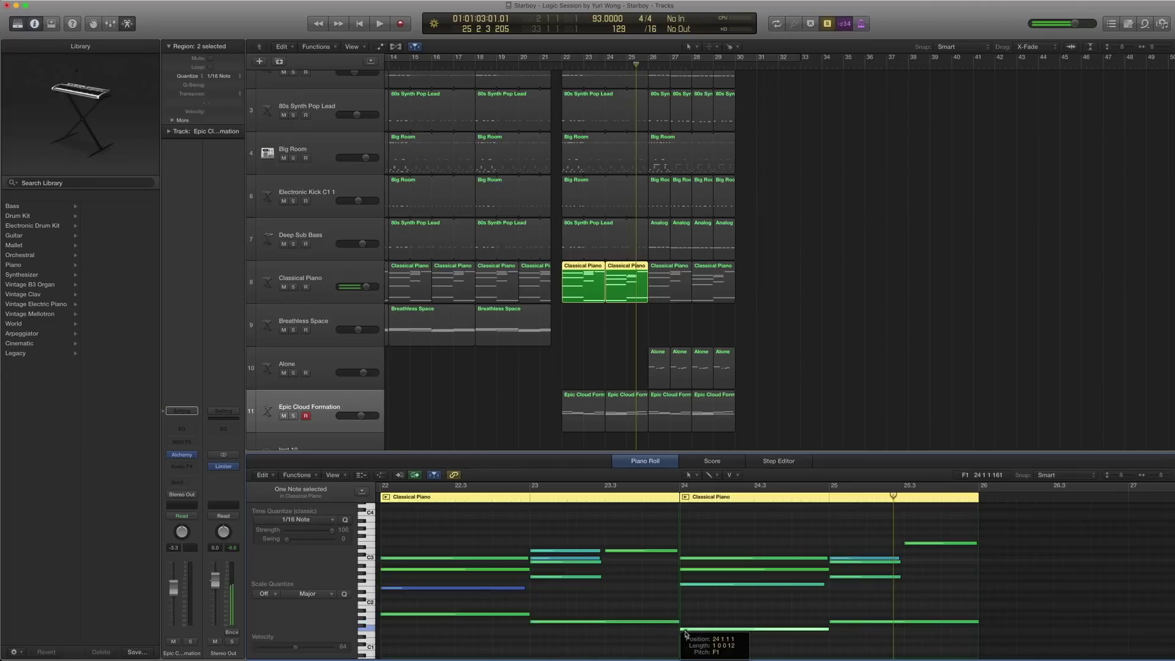
pyautogui.click(833, 624)
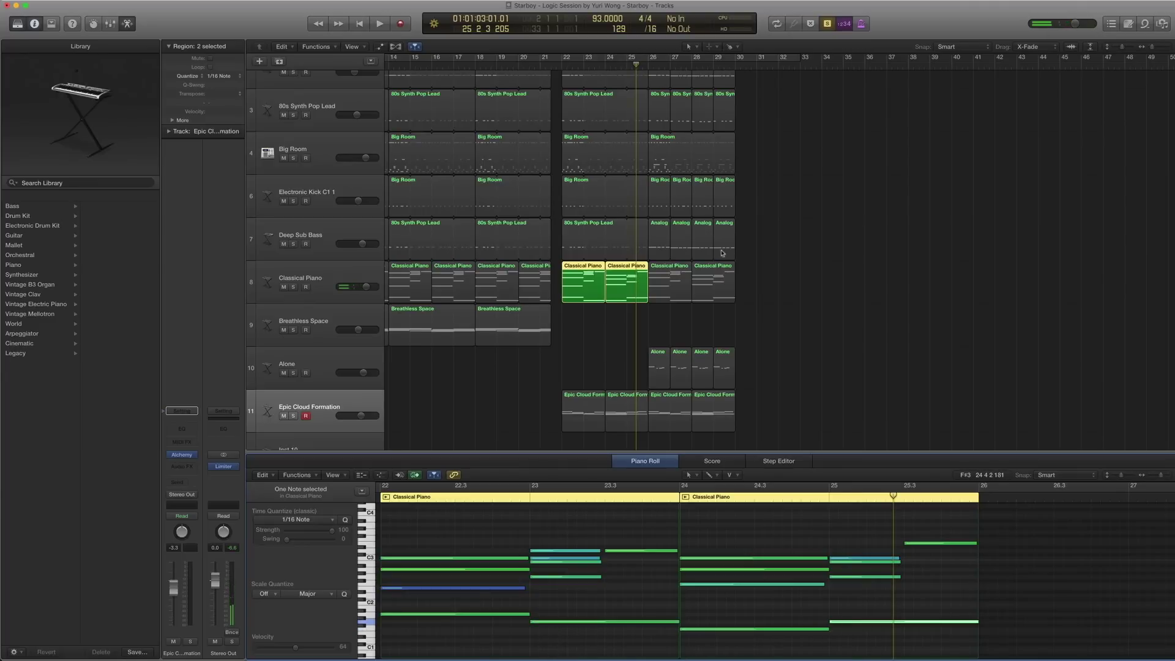
# Show the last-bar Analog Dark Lead regions' notes in the note editor.
pyautogui.click(676, 287)
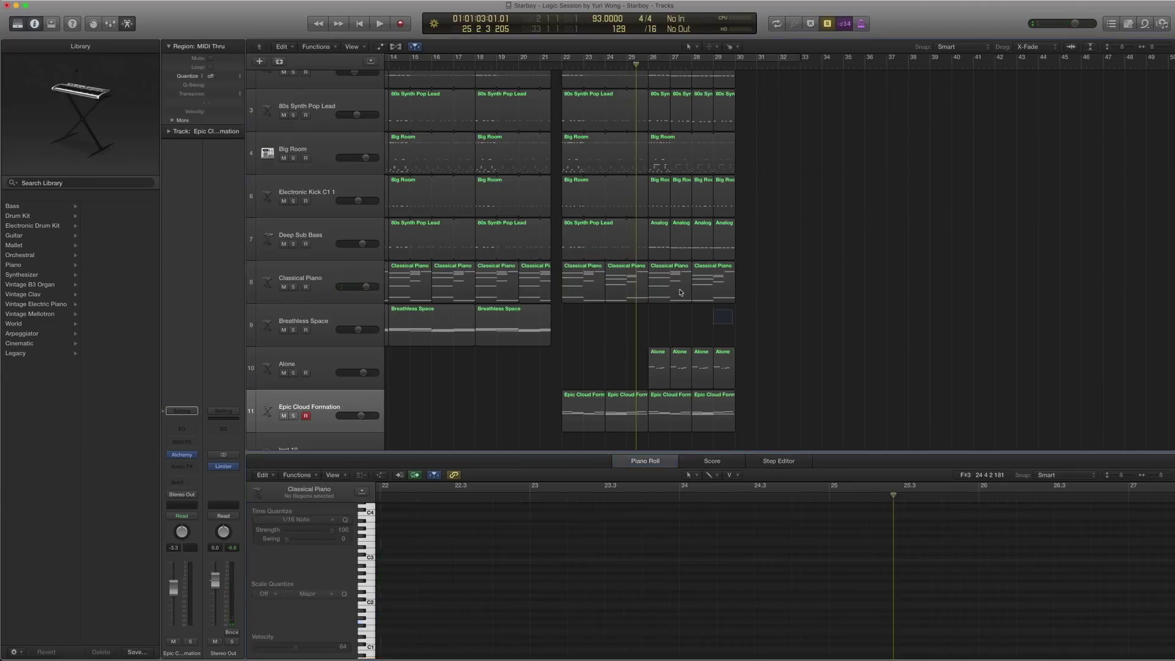
pyautogui.scroll(2, 676, 288)
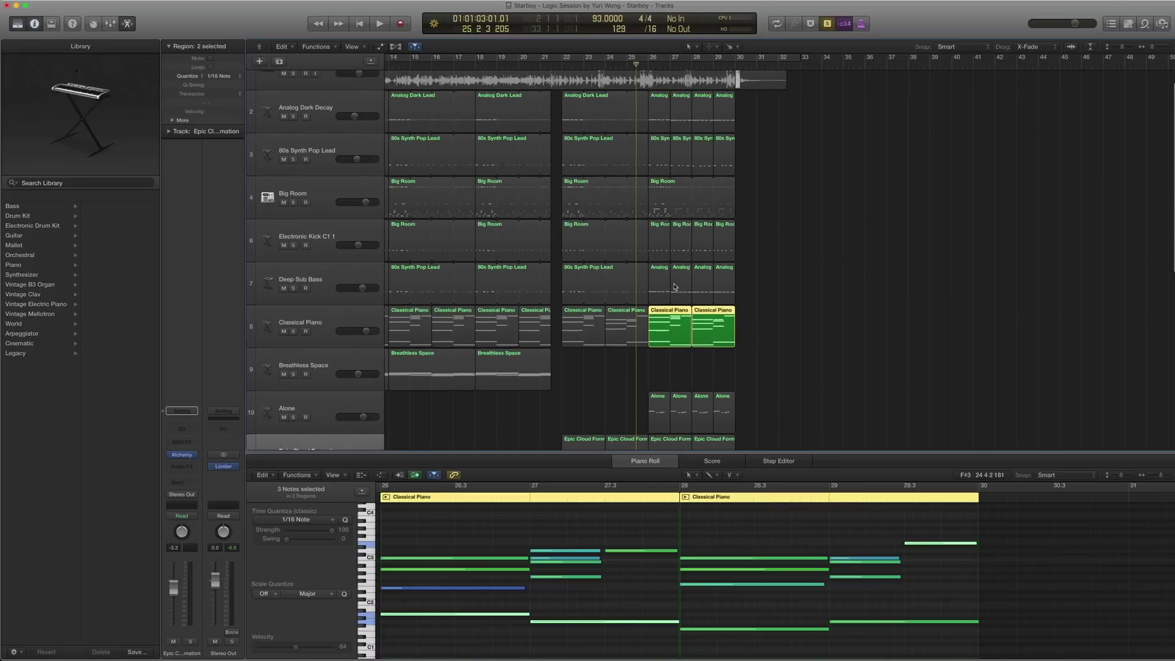
pyautogui.press('p')
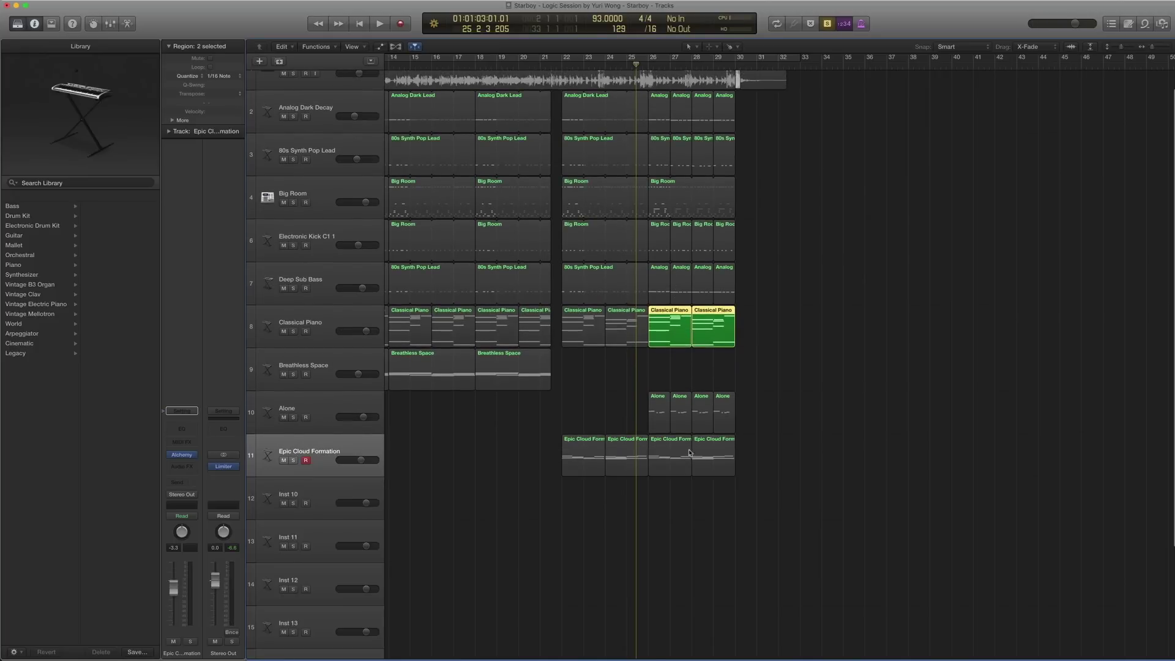
pyautogui.scroll(1, 679, 276)
pyautogui.click(679, 133)
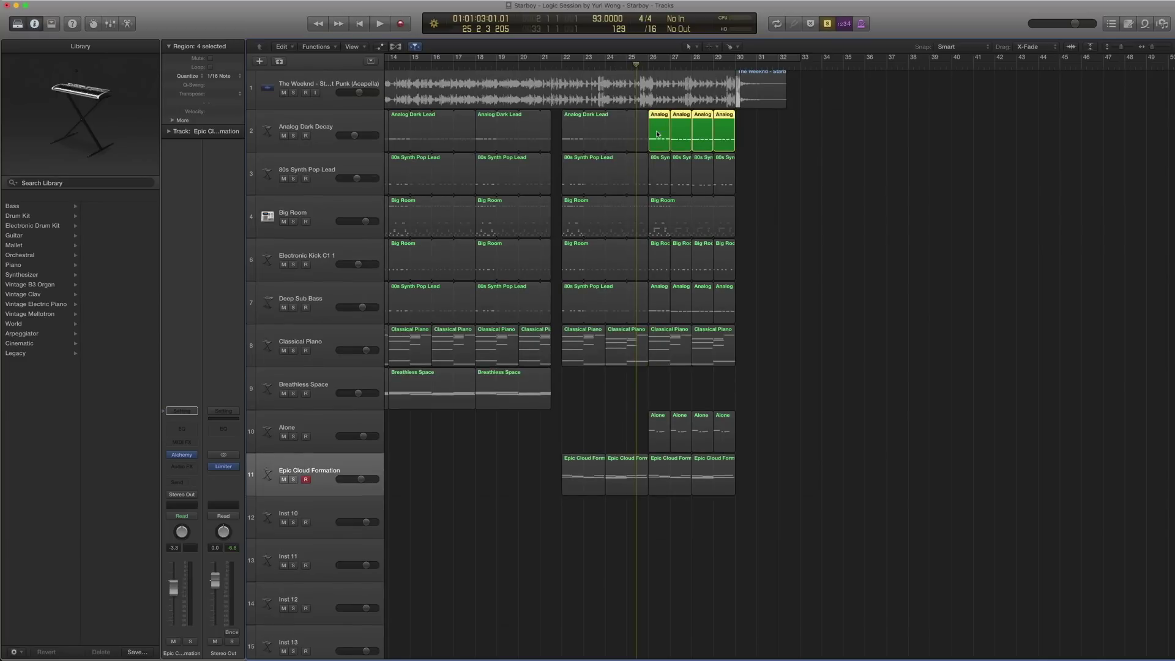
pyautogui.doubleClick(657, 135)
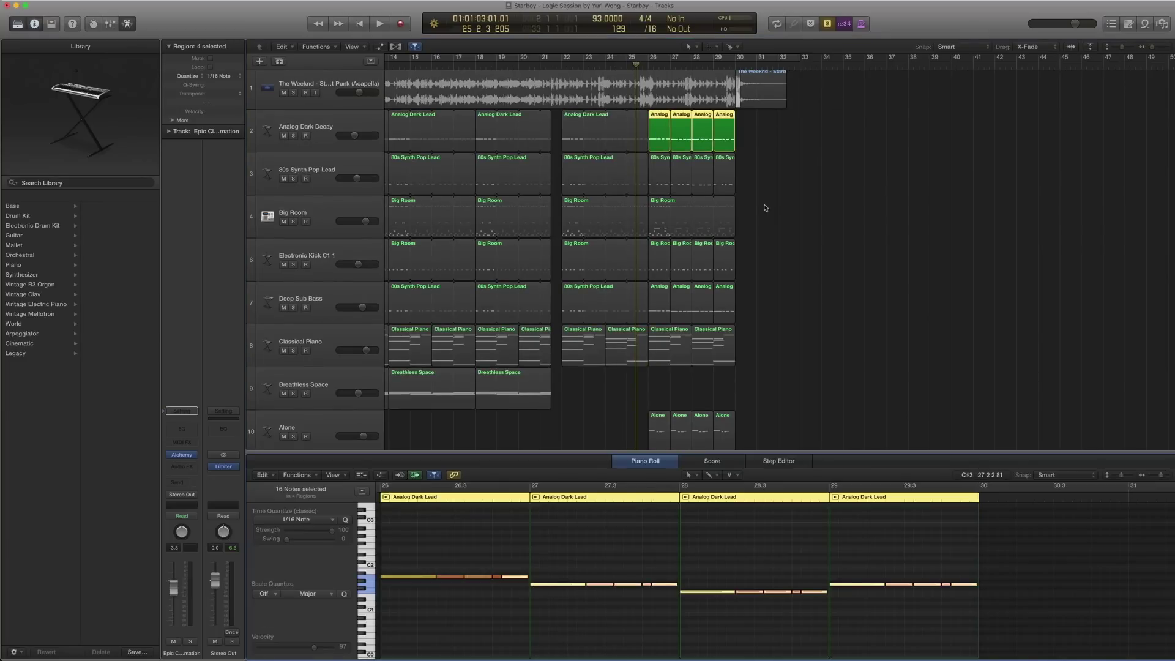
# Add the 80s Synth Pop Lead and Deep Sub Bass regions and play them together.
pyautogui.moveTo(761, 189); pyautogui.dragTo(659, 131)
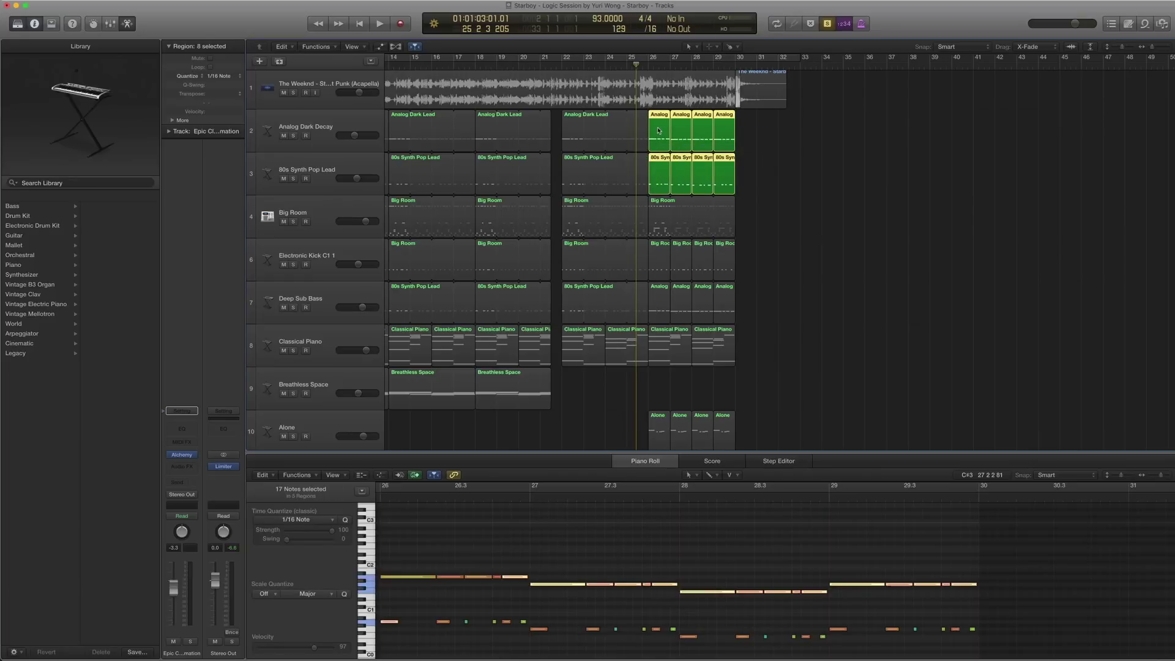
pyautogui.moveTo(786, 305); pyautogui.dragTo(692, 301)
pyautogui.press('space')
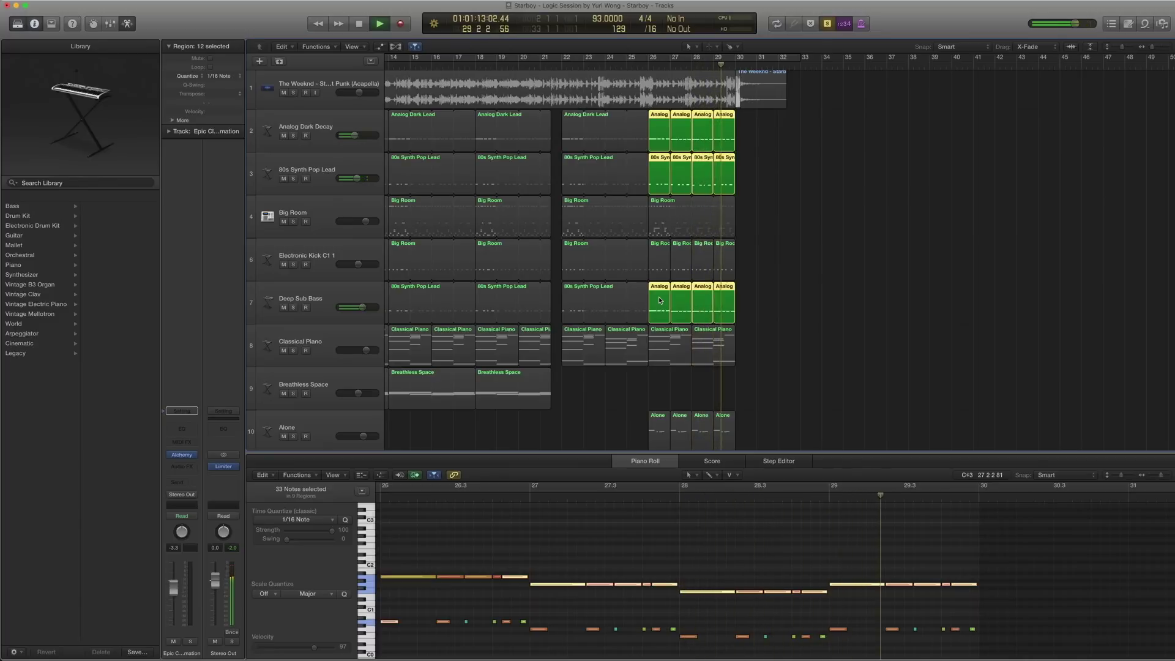
# Stop playback, select the four Alone regions and set the playhead to bar 26.
pyautogui.press('space')
pyautogui.scroll(-5, 764, 293)
pyautogui.scroll(-5, 764, 292)
pyautogui.moveTo(772, 299); pyautogui.dragTo(631, 297)
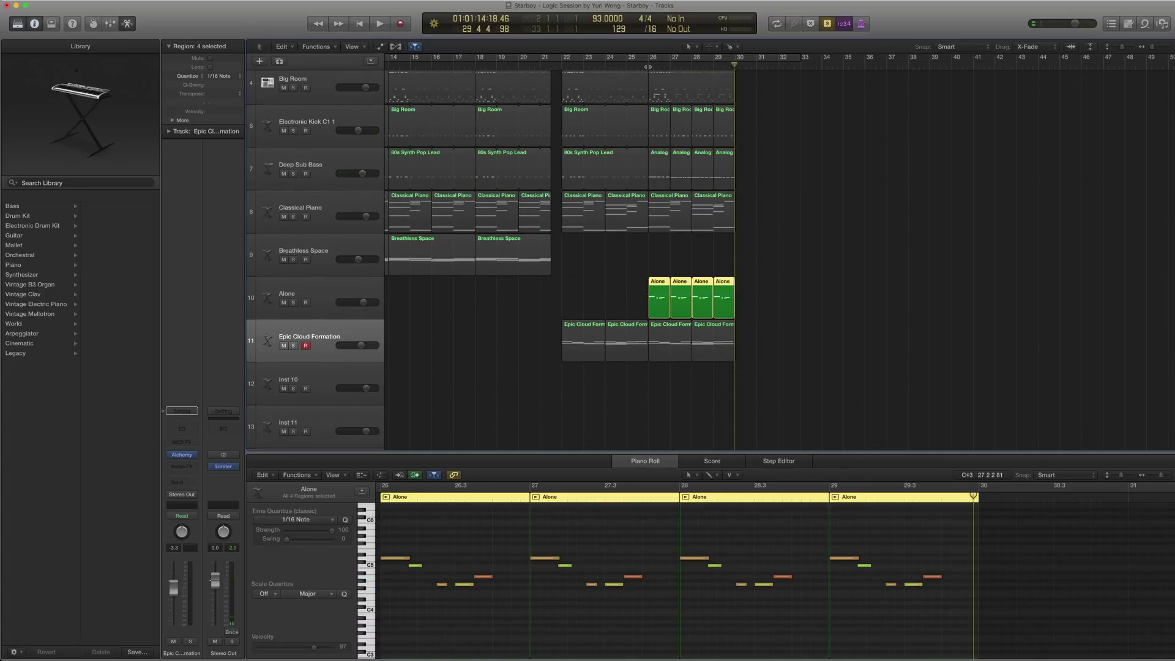
pyautogui.click(647, 66)
pyautogui.scroll(3, 647, 185)
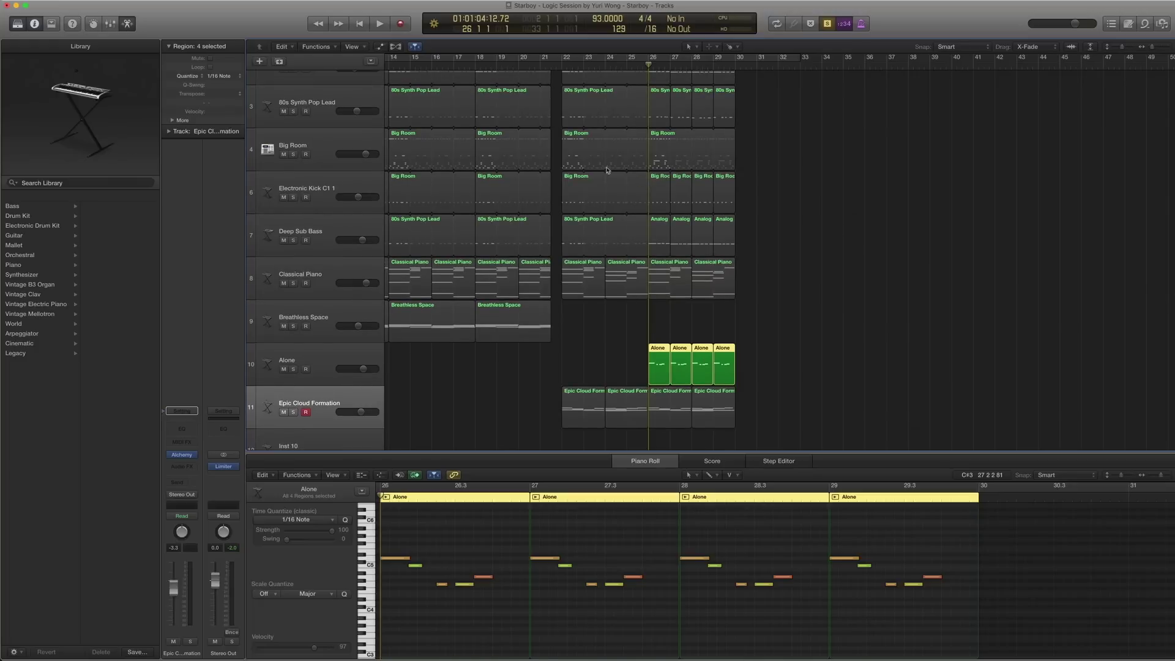
pyautogui.hscroll(-3, 605, 168)
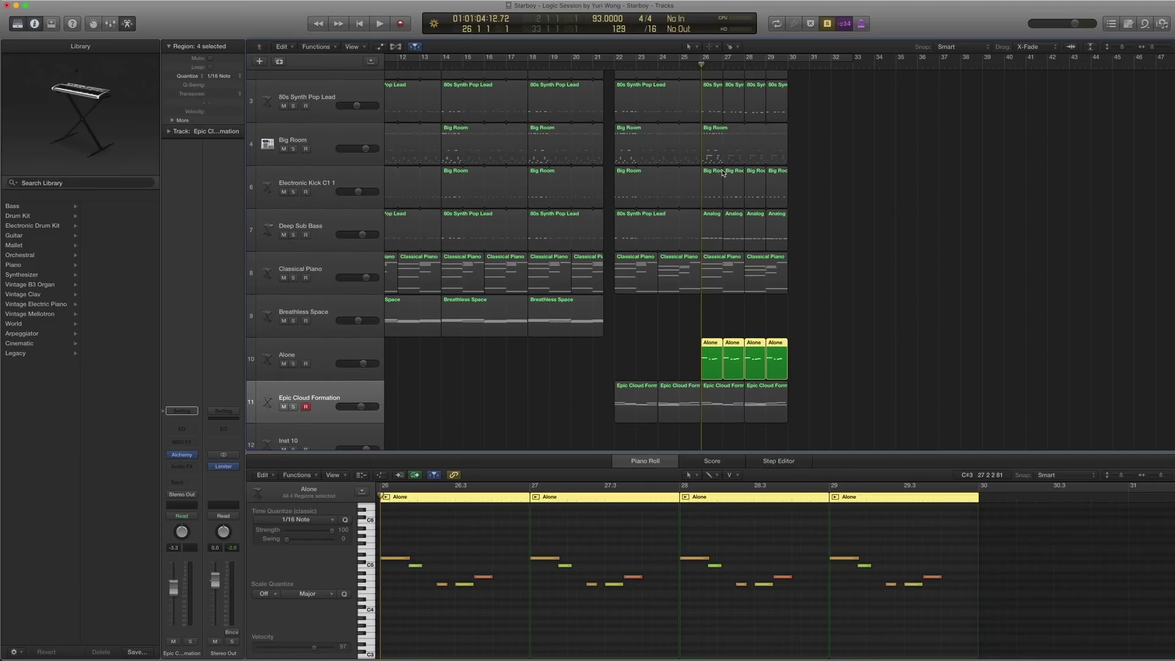
# Inspect the Alone track's Alchemy instrument, play from bar 26, then hide the note editor.
pyautogui.click(333, 353)
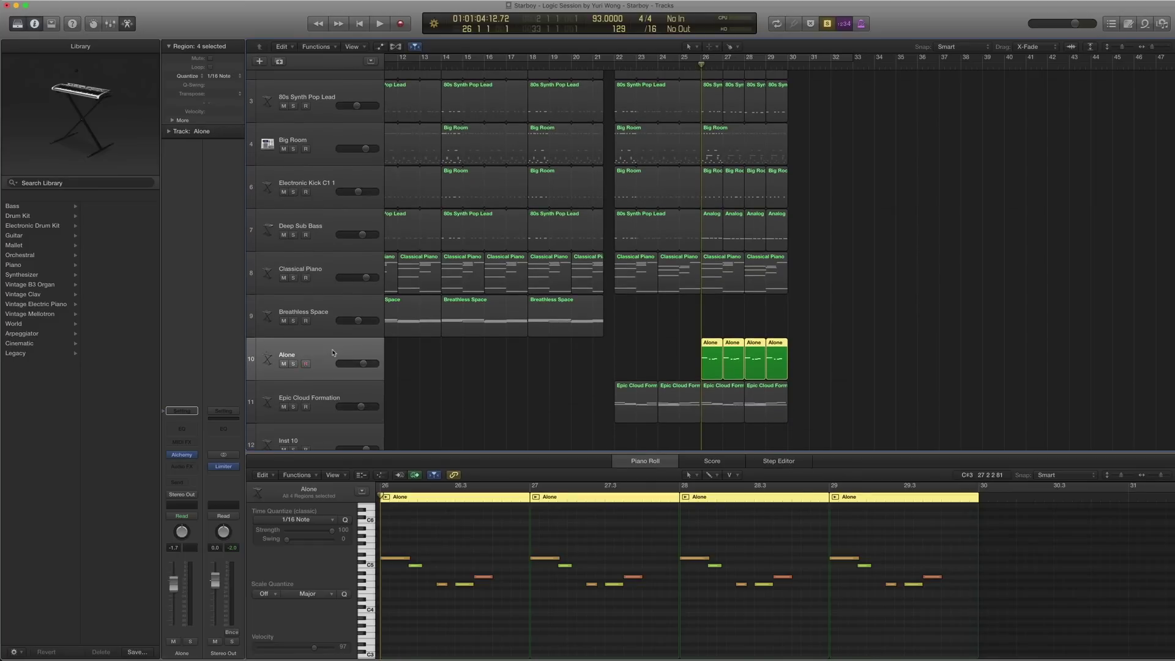
pyautogui.doubleClick(182, 459)
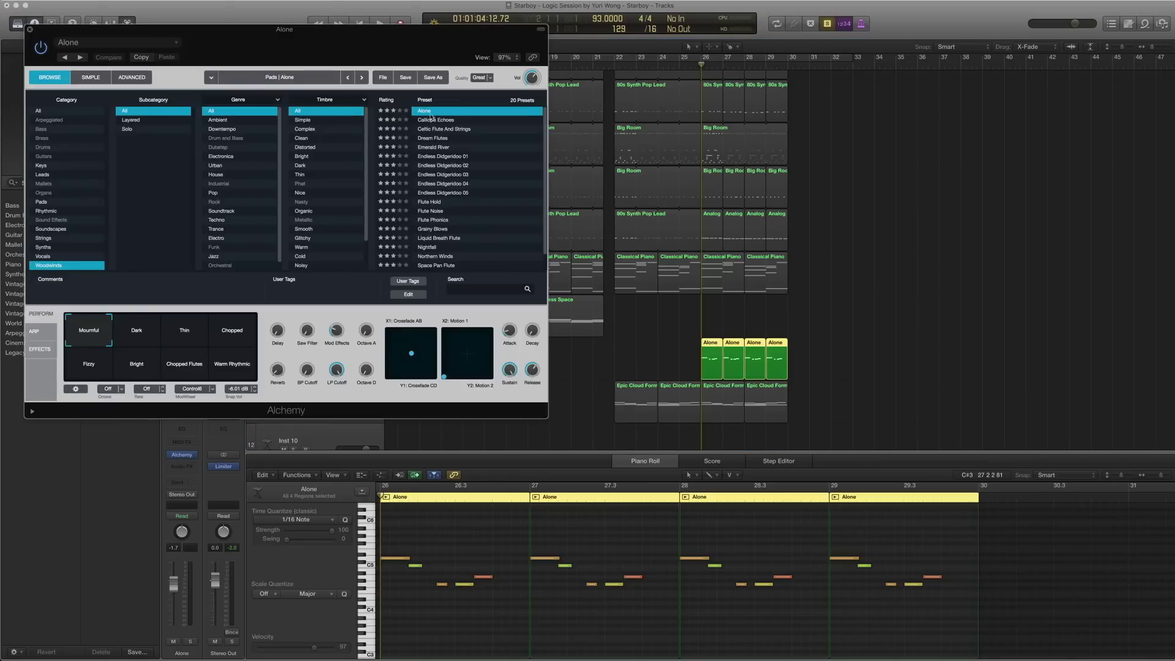
pyautogui.click(30, 30)
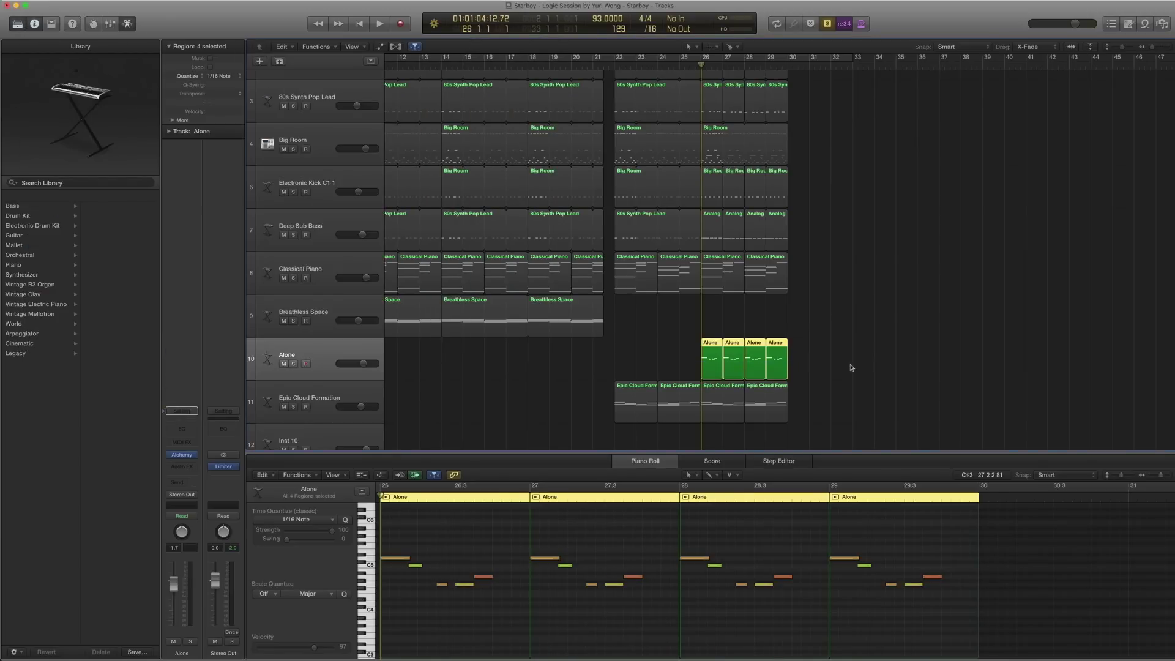
pyautogui.press('space')
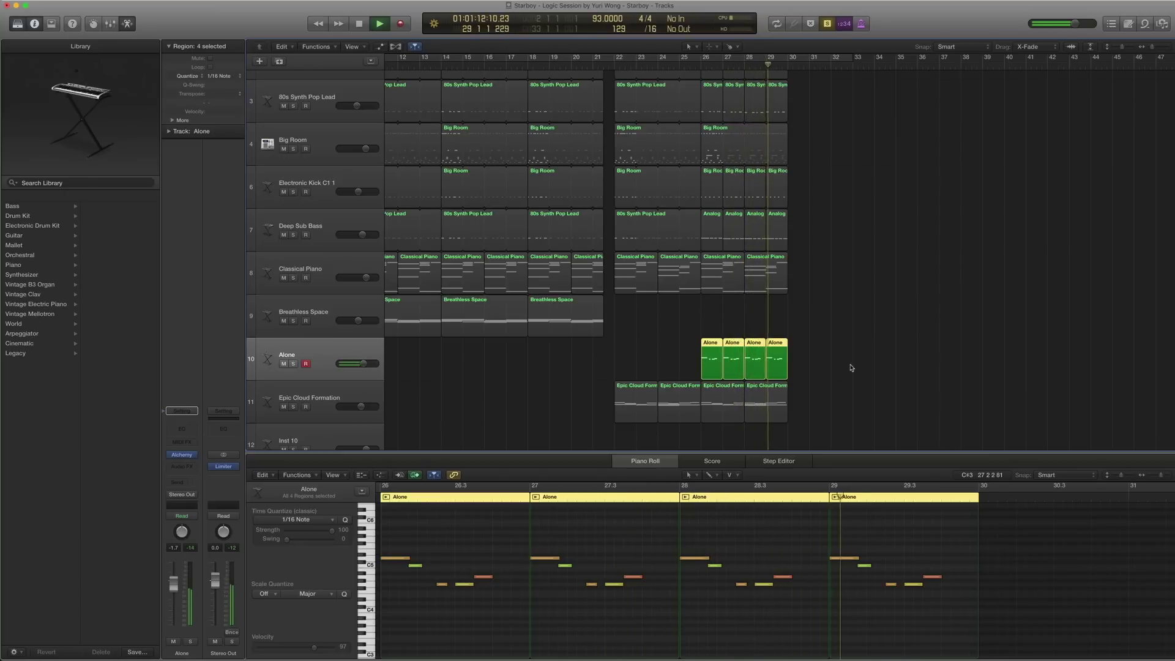
pyautogui.press('space')
pyautogui.press('super+Right')
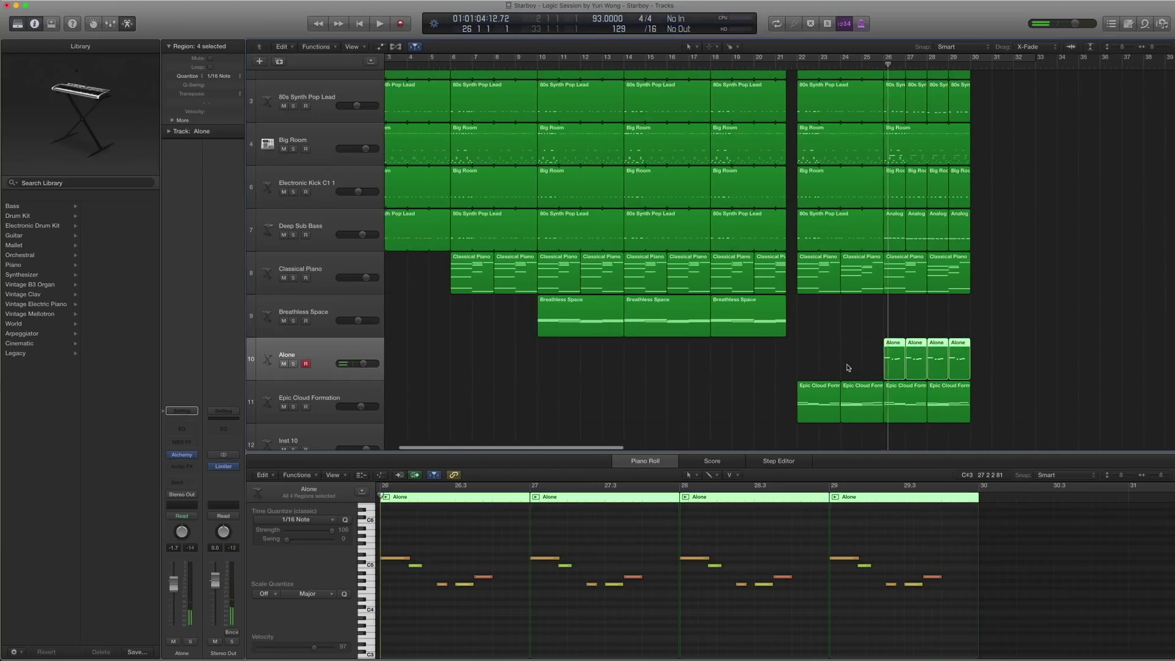
pyautogui.scroll(3, 848, 367)
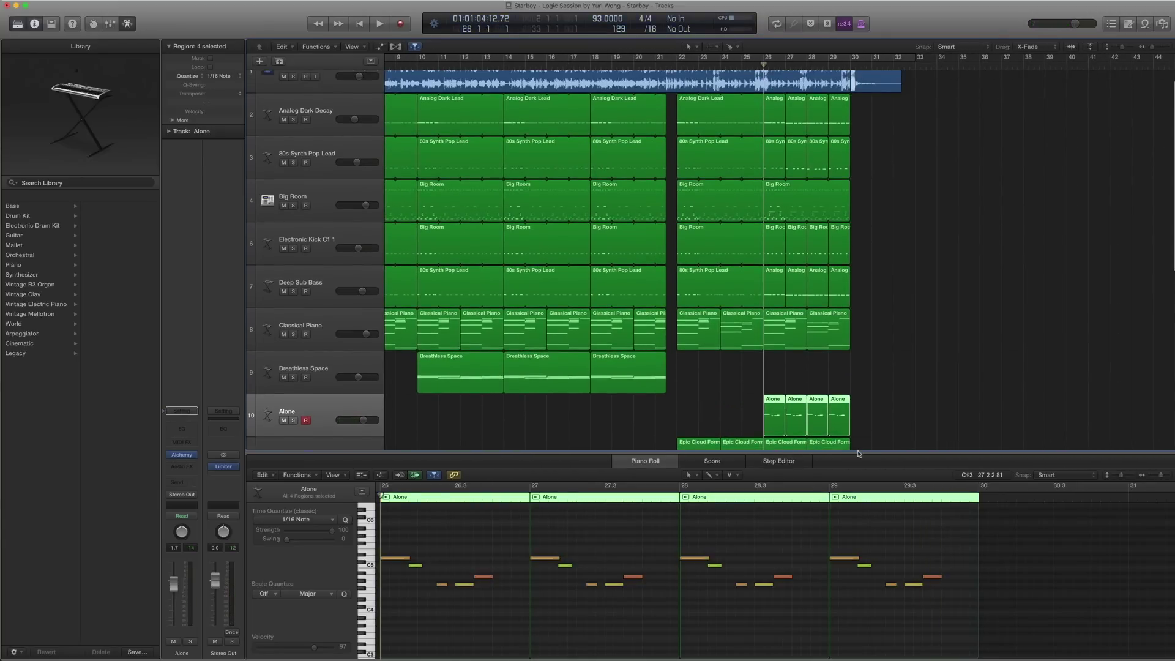
pyautogui.press('p')
pyautogui.scroll(2, 876, 378)
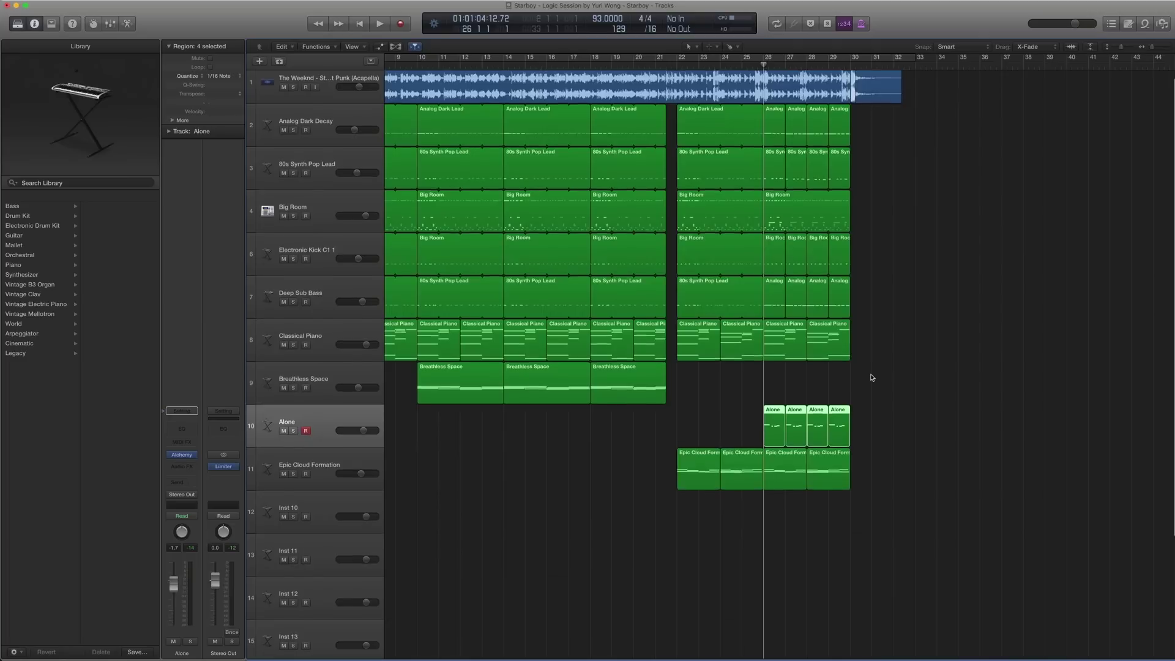
pyautogui.hscroll(3, 863, 403)
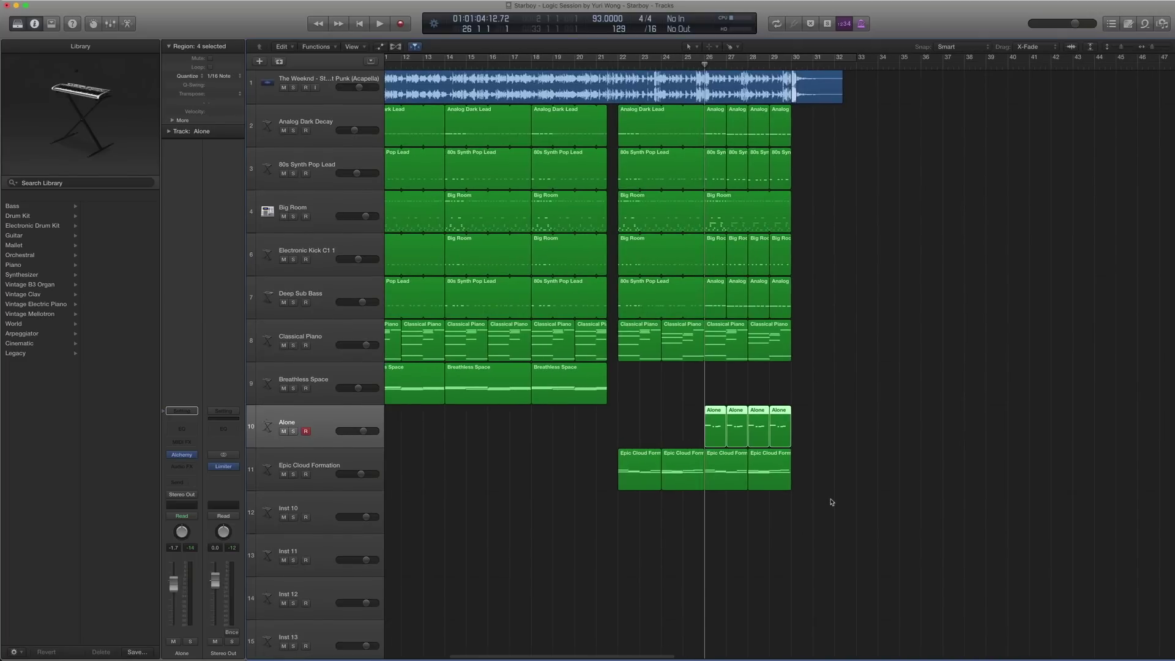
# Select the closing regions on tracks 2, 3 and 7 plus the bar-26 Big Room region.
pyautogui.click(831, 503)
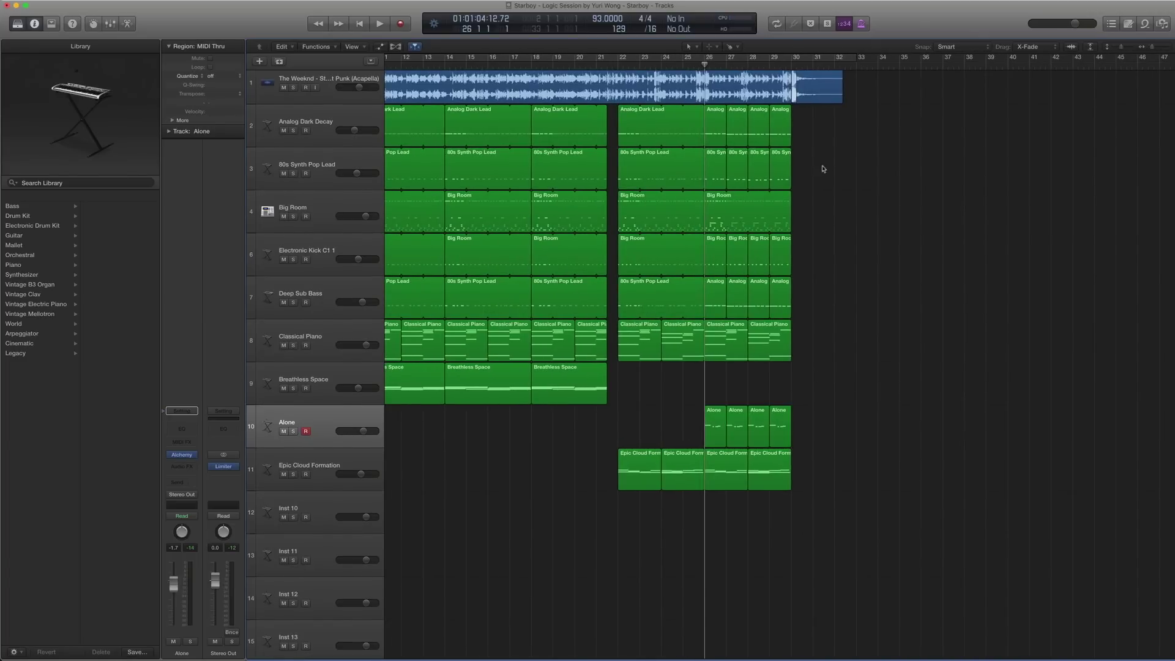
pyautogui.moveTo(832, 171); pyautogui.dragTo(714, 120)
pyautogui.keyDown('shift'); pyautogui.moveTo(821, 302); pyautogui.dragTo(730, 301); pyautogui.keyUp('shift')
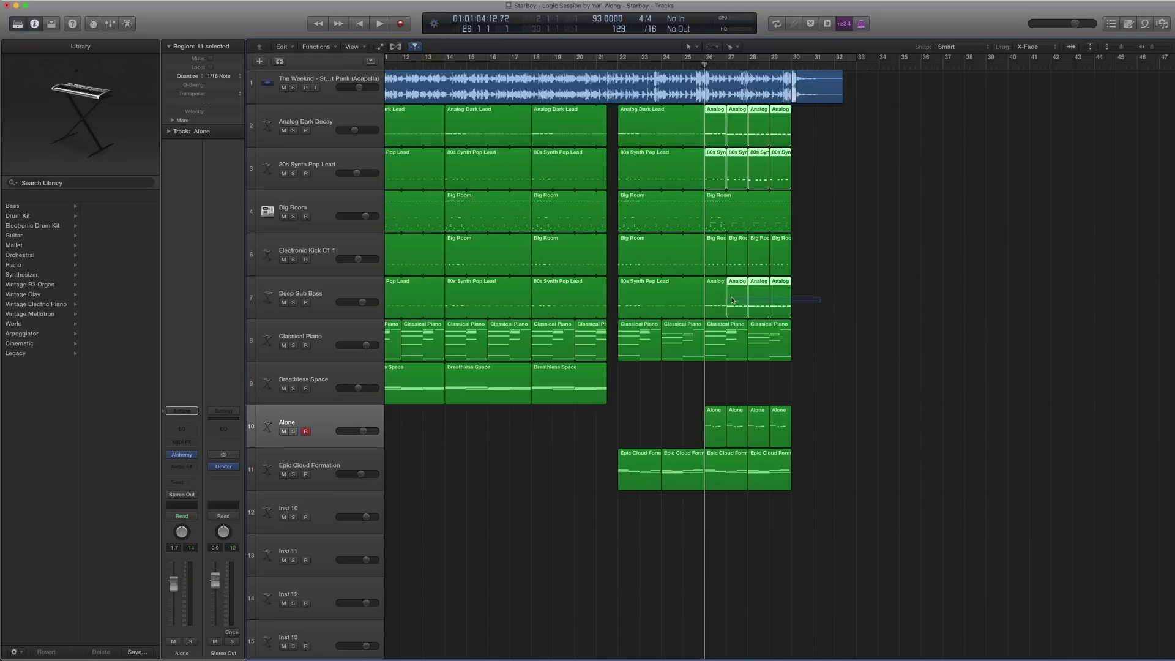
pyautogui.keyDown('shift'); pyautogui.moveTo(835, 235); pyautogui.dragTo(750, 220); pyautogui.keyUp('shift')
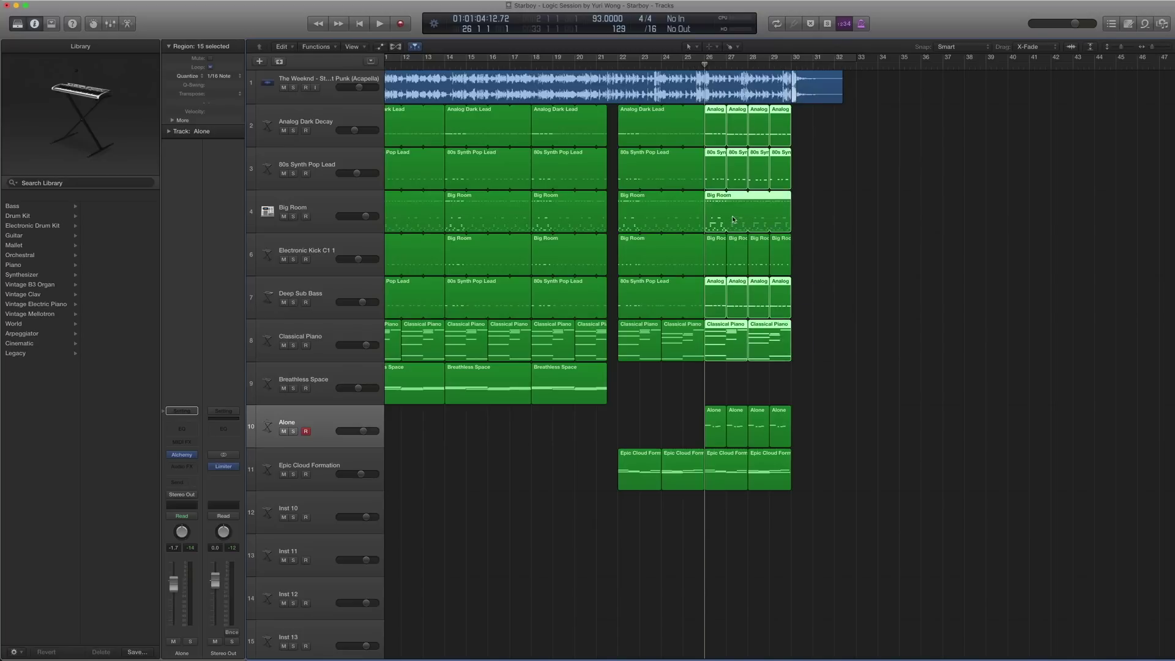
# Solo the selected regions, show their notes in the editor and play them.
pyautogui.hotkey('ctrl', 's')
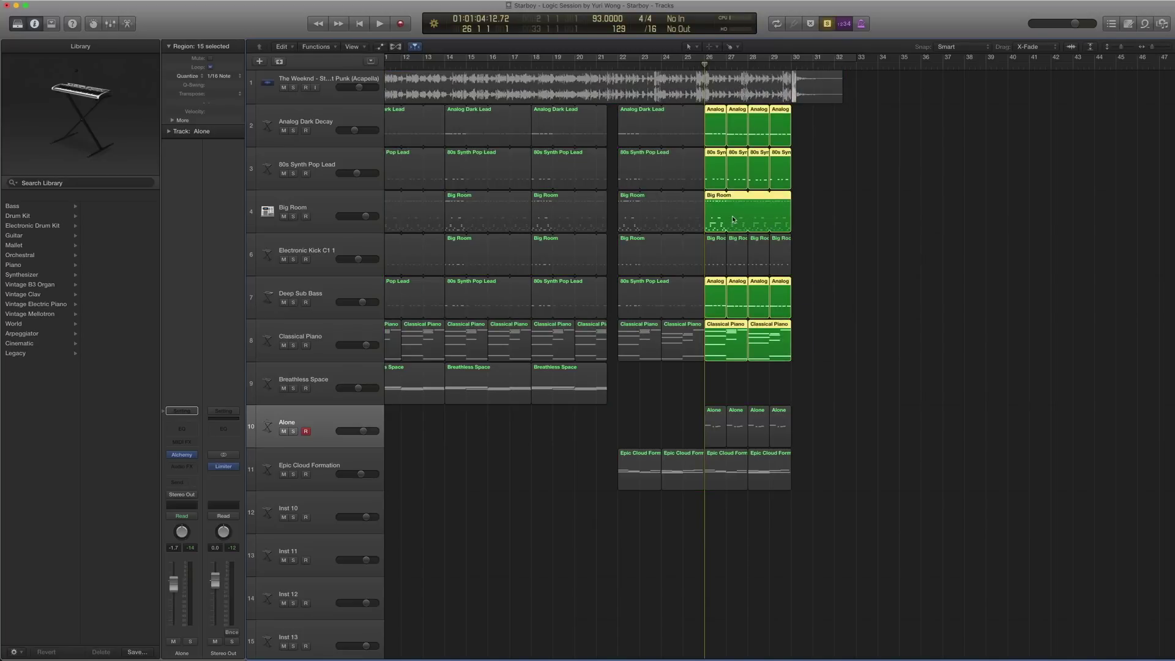
pyautogui.press('p')
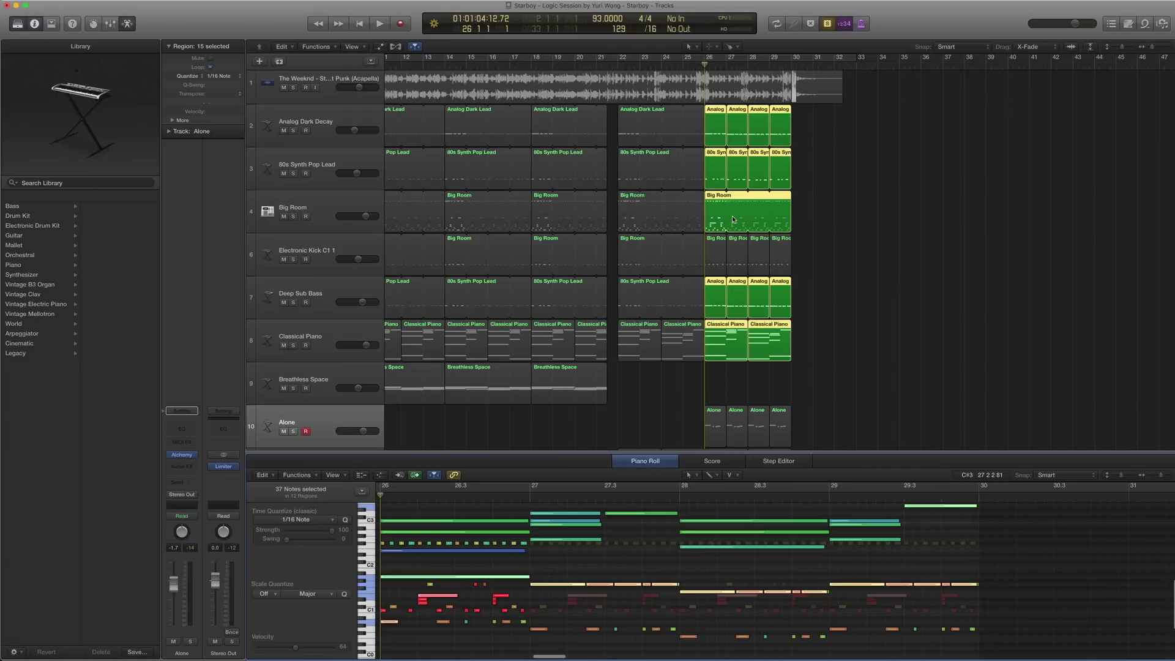
pyautogui.press('space')
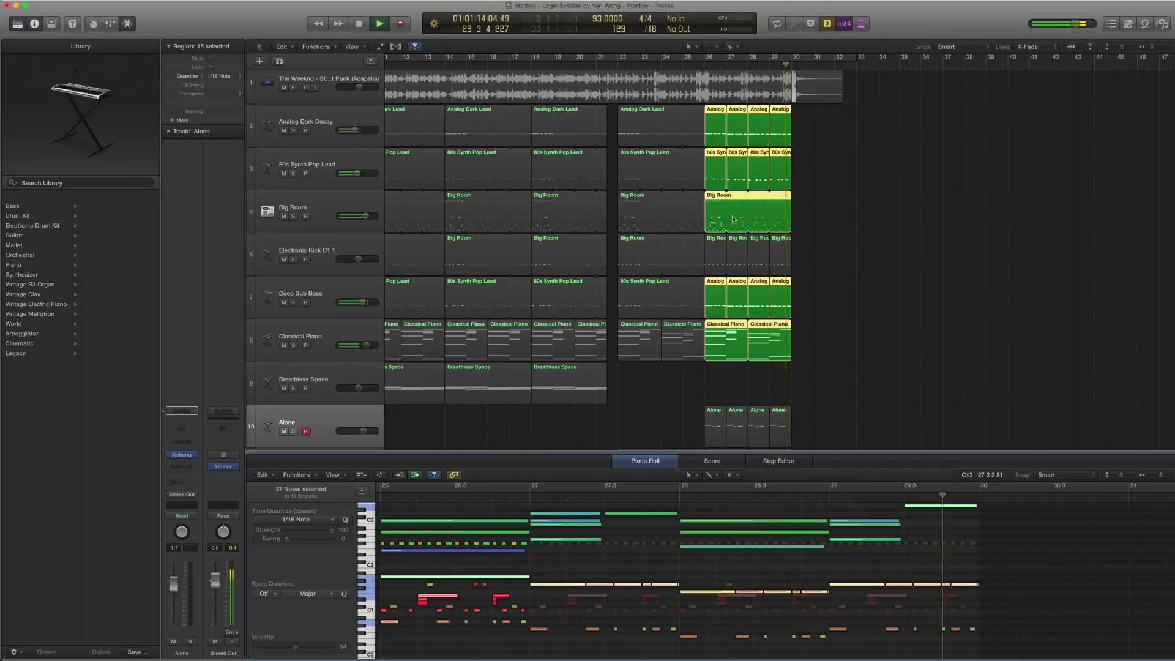
pyautogui.scroll(-2, 748, 218)
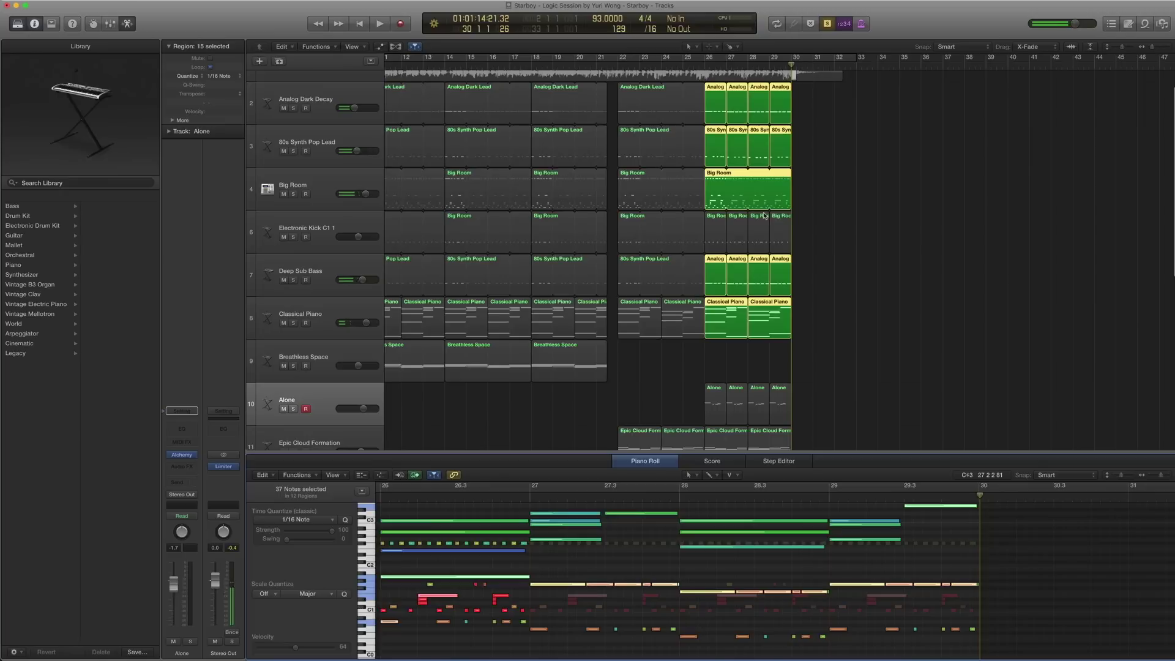
# End solo and play from bar 26 until the arrangement ends around bar 32.
pyautogui.press('super+a')
pyautogui.scroll(-2, 832, 230)
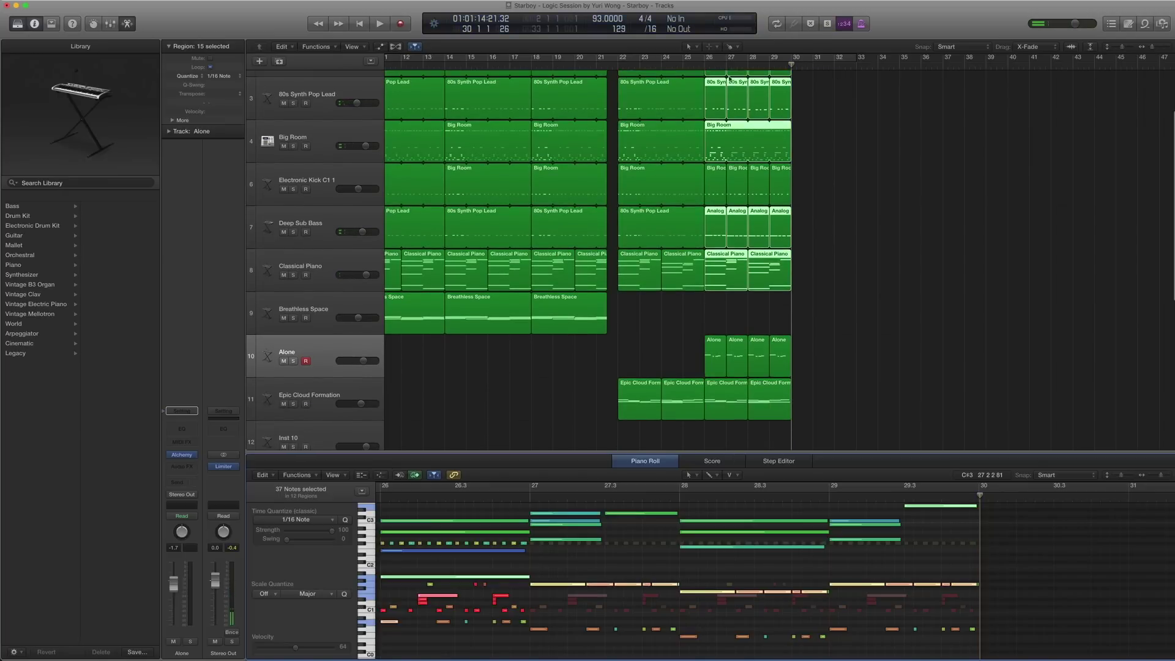
pyautogui.click(705, 64)
pyautogui.press('space')
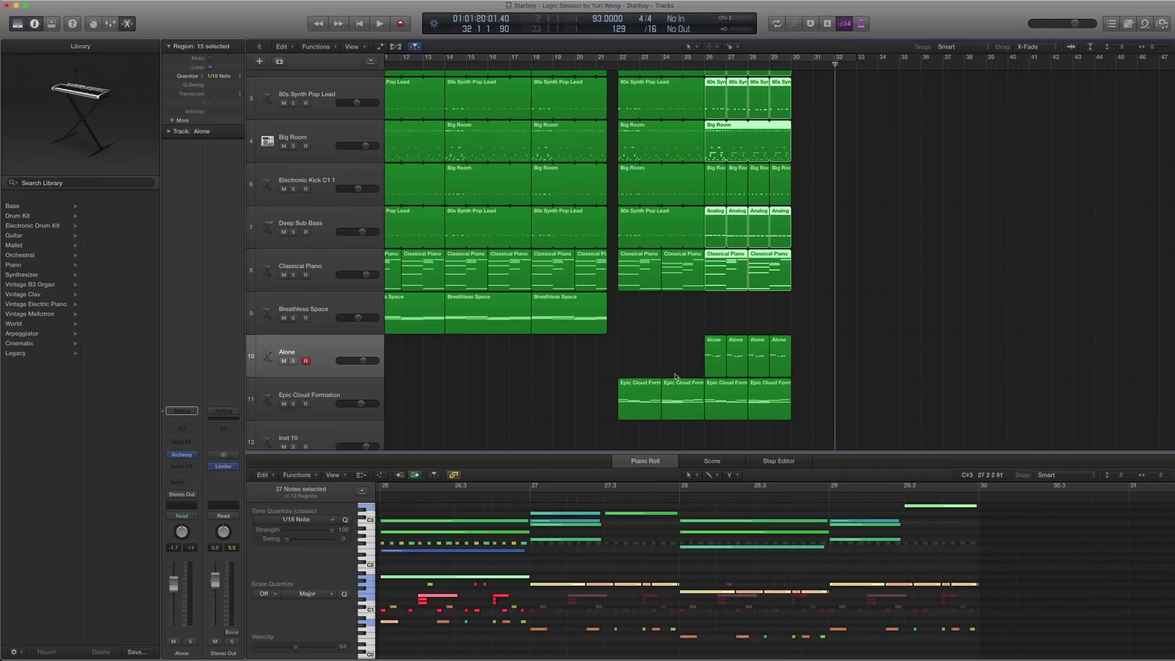
# Hide the Piano Roll and zoom out so the full Starboy arrangement is visible.
pyautogui.press('p')
pyautogui.press('super+Left')
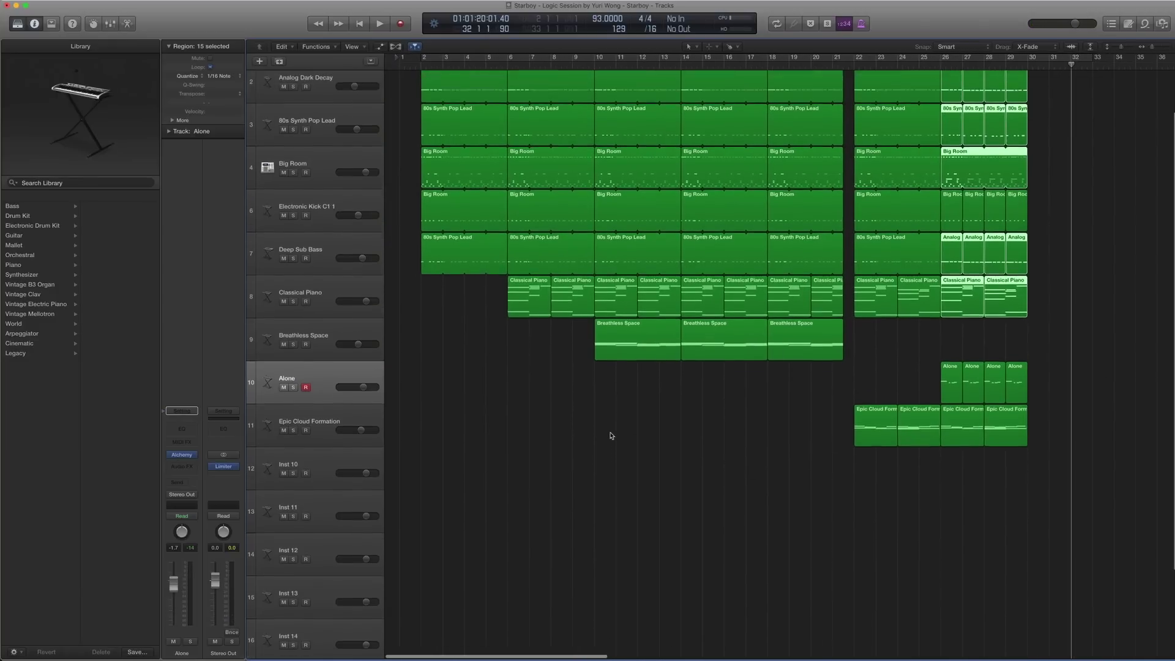